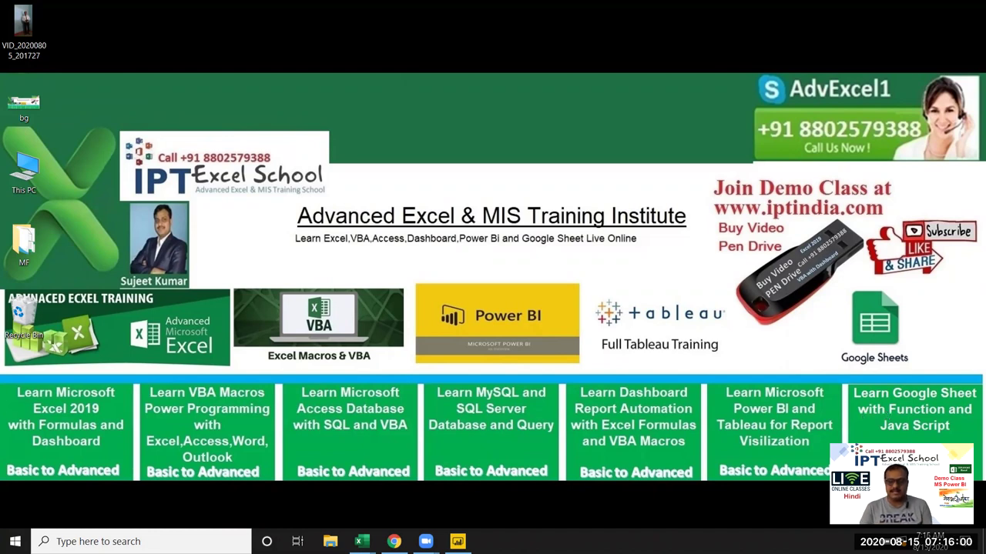
# Launch Power BI Desktop from the taskbar so its start screen appears.
pyautogui.moveTo(359, 541)
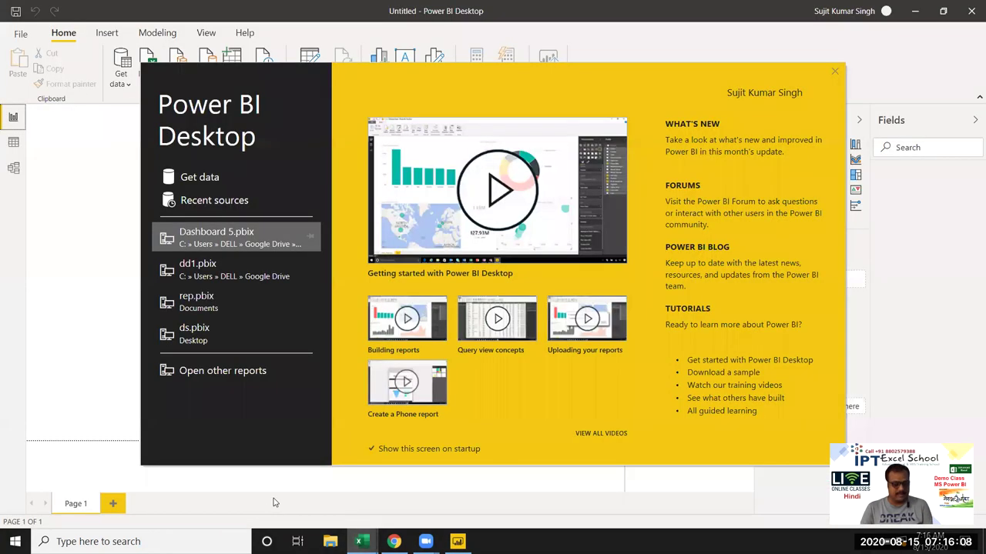
# Hide Power BI, bring the Book1 Excel workbook to the front and maximize it.
pyautogui.press('super+d')
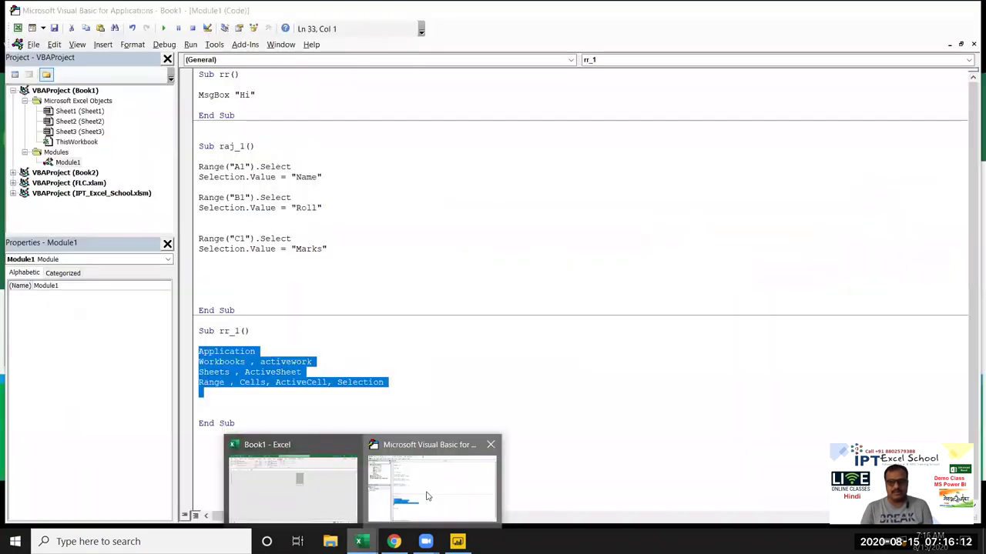
pyautogui.click(300, 493)
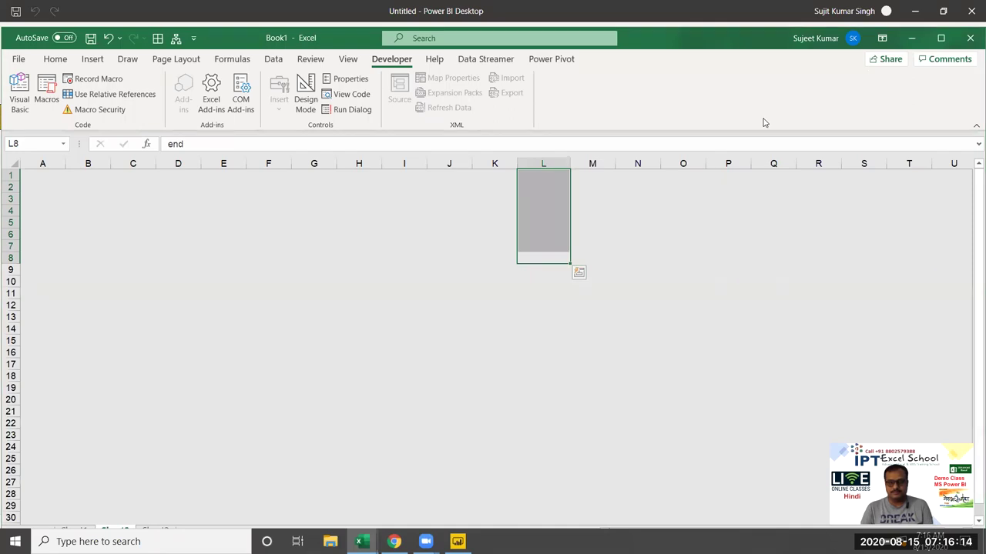
pyautogui.hotkey('alt', 'F11')
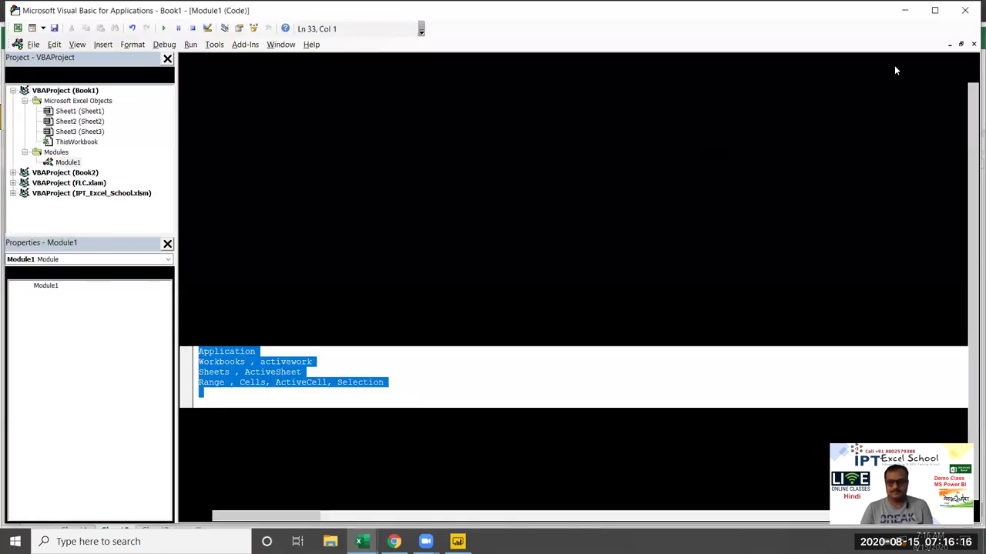
pyautogui.hotkey('alt', 'F11')
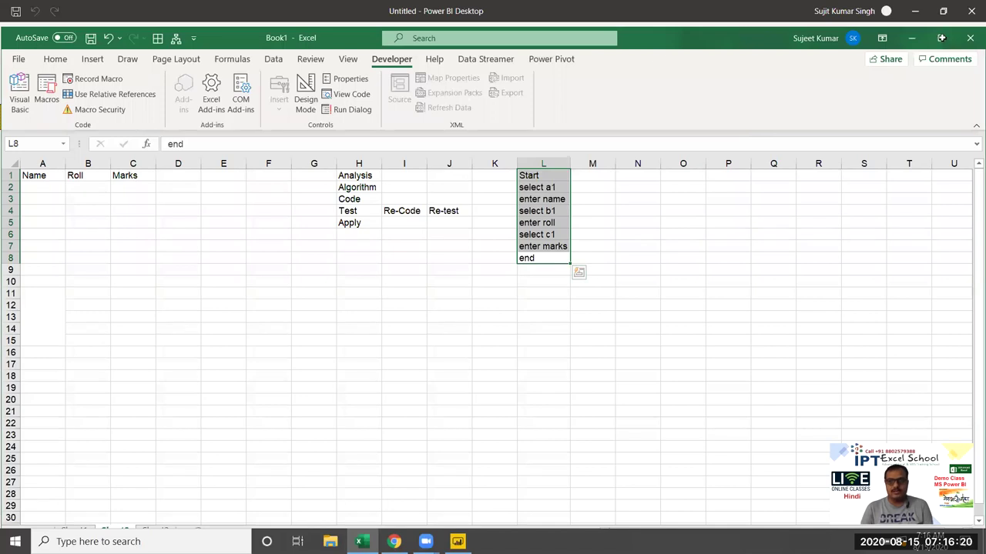
pyautogui.click(941, 37)
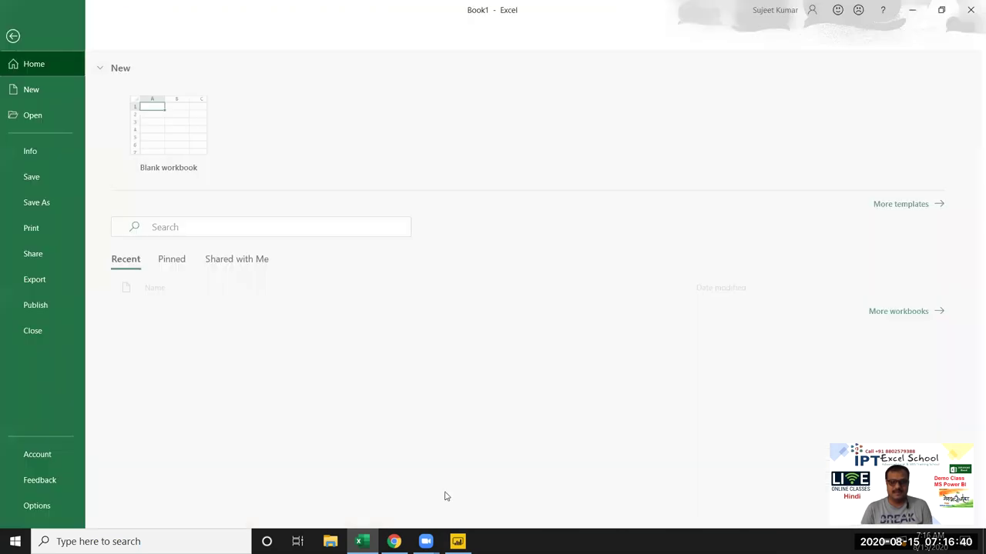
# Open the 6.HUMAN RESOURCES DASHBOARD workbook from Excel's recent workbooks list.
pyautogui.click(45, 114)
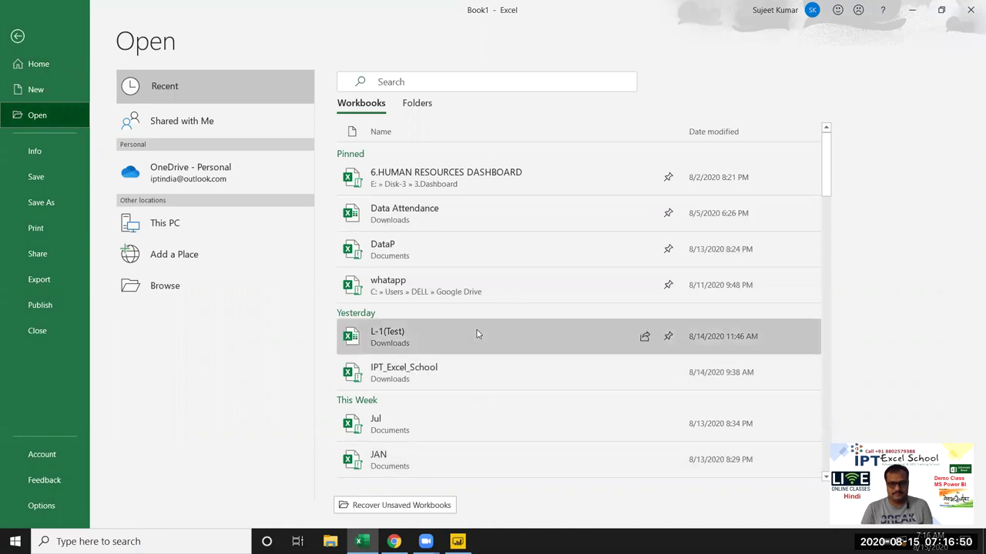
pyautogui.scroll(-1, 477, 334)
pyautogui.scroll(-1, 477, 334)
pyautogui.scroll(3, 477, 334)
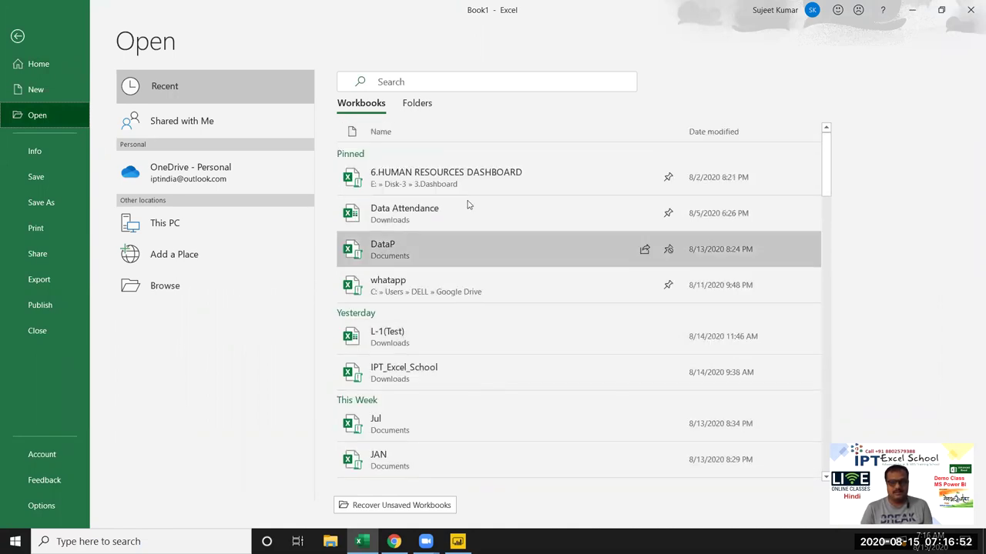
pyautogui.click(462, 182)
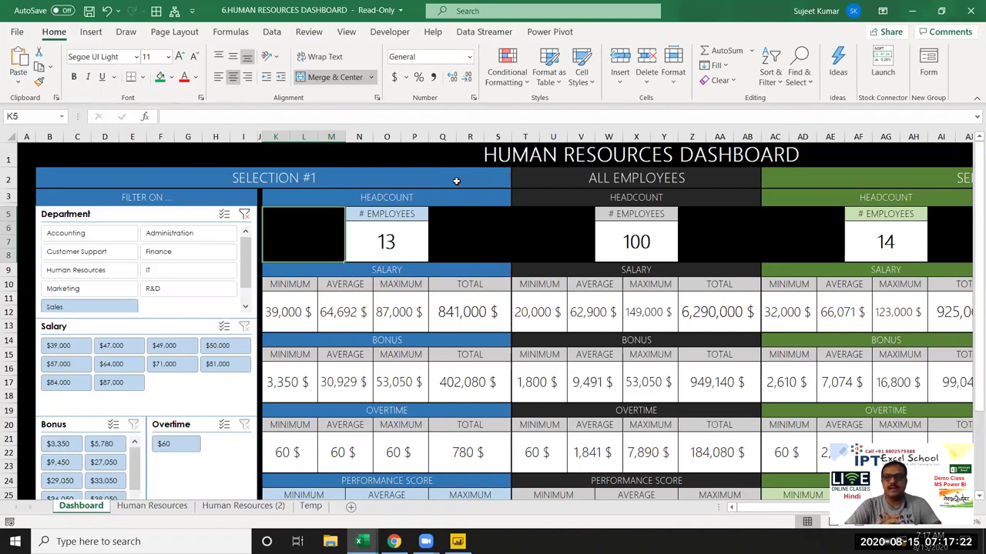
# Open the 4.Performance Dashboard Customer Care Center workbook from the recent workbooks list.
pyautogui.click(17, 34)
pyautogui.scroll(-2, 290, 396)
pyautogui.scroll(-1, 375, 445)
pyautogui.scroll(-1, 375, 445)
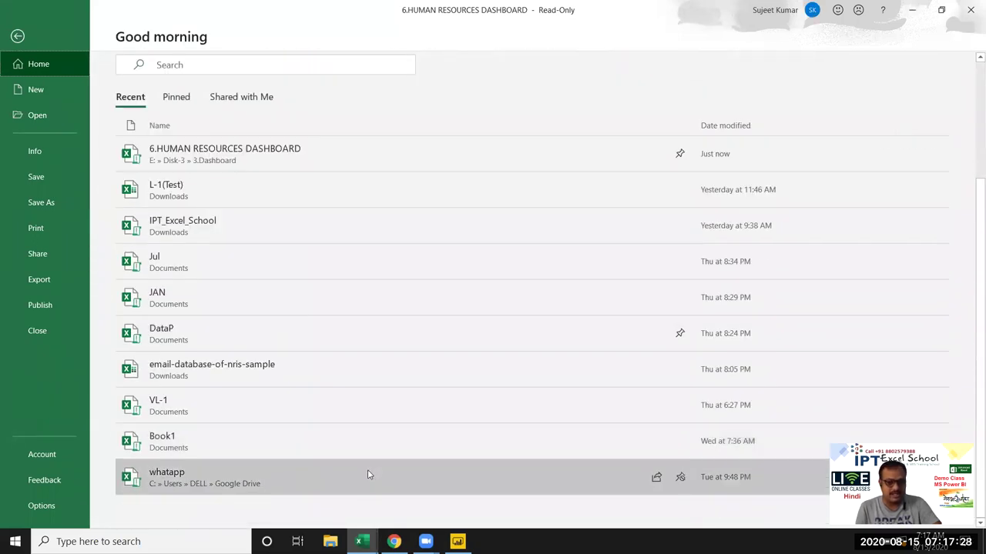
pyautogui.scroll(2, 51, 130)
pyautogui.click(51, 120)
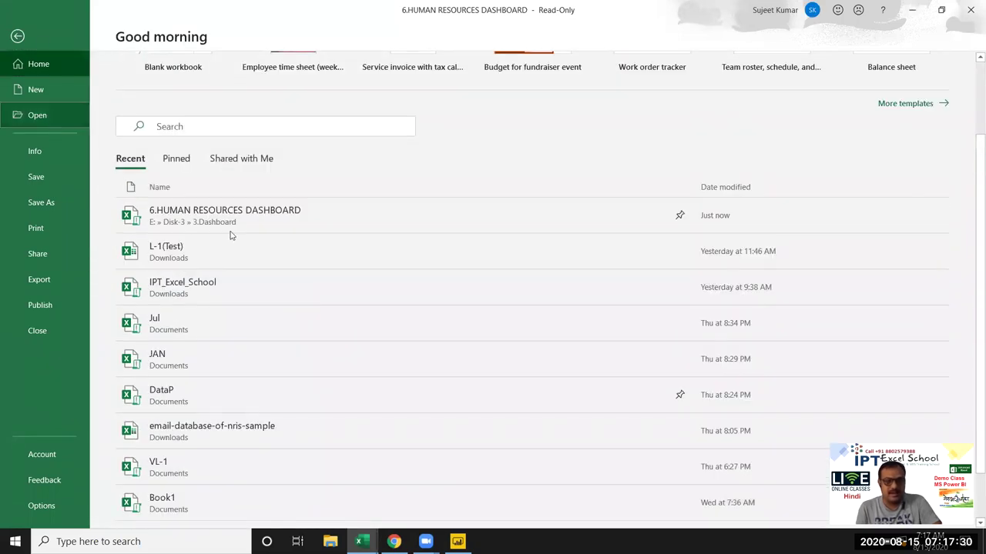
pyautogui.scroll(-2, 585, 339)
pyautogui.scroll(-1, 605, 367)
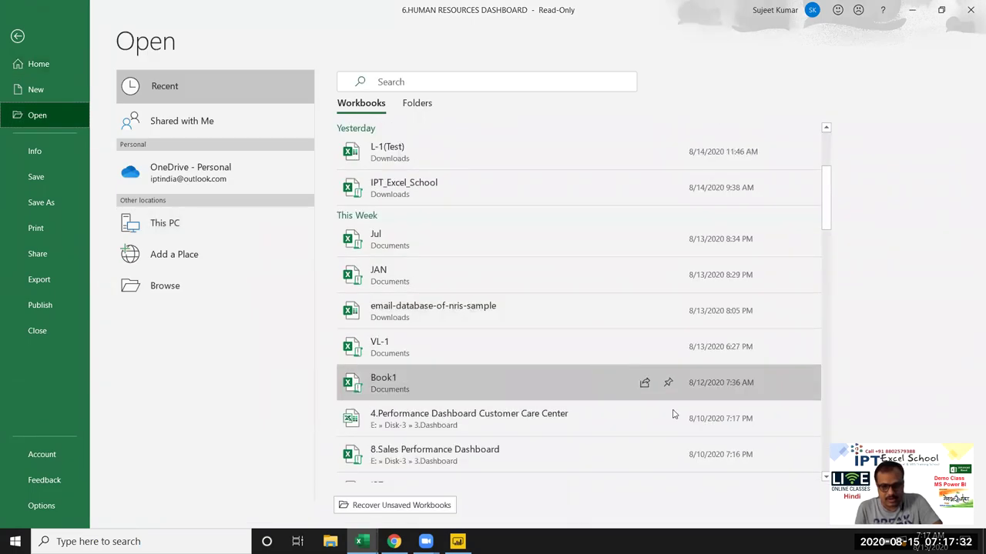
pyautogui.click(534, 433)
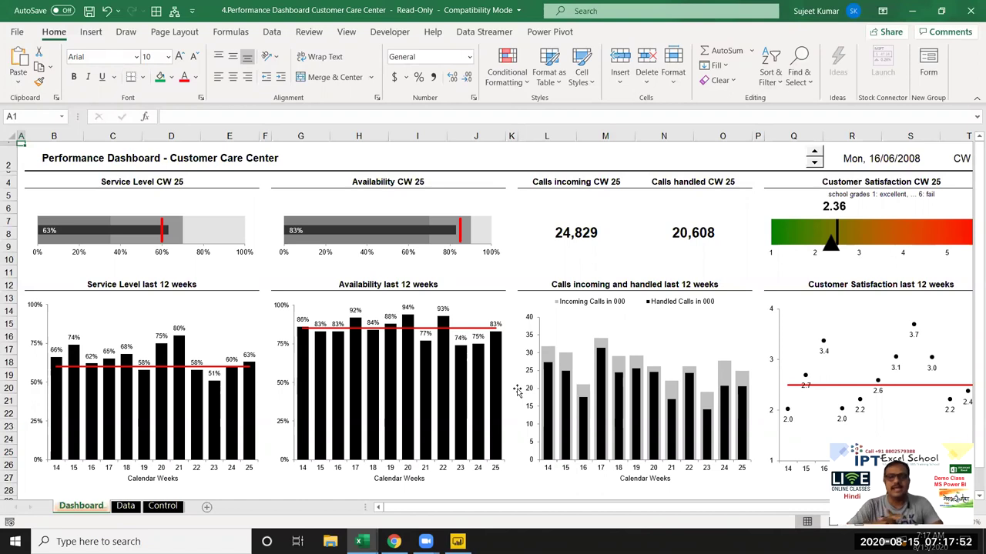
# Review the Customer Care dashboard, close it without saving, then close the HR dashboard.
pyautogui.scroll(-4, 426, 365)
pyautogui.scroll(-1, 426, 365)
pyautogui.scroll(1, 426, 365)
pyautogui.scroll(3, 426, 365)
pyautogui.scroll(1, 426, 365)
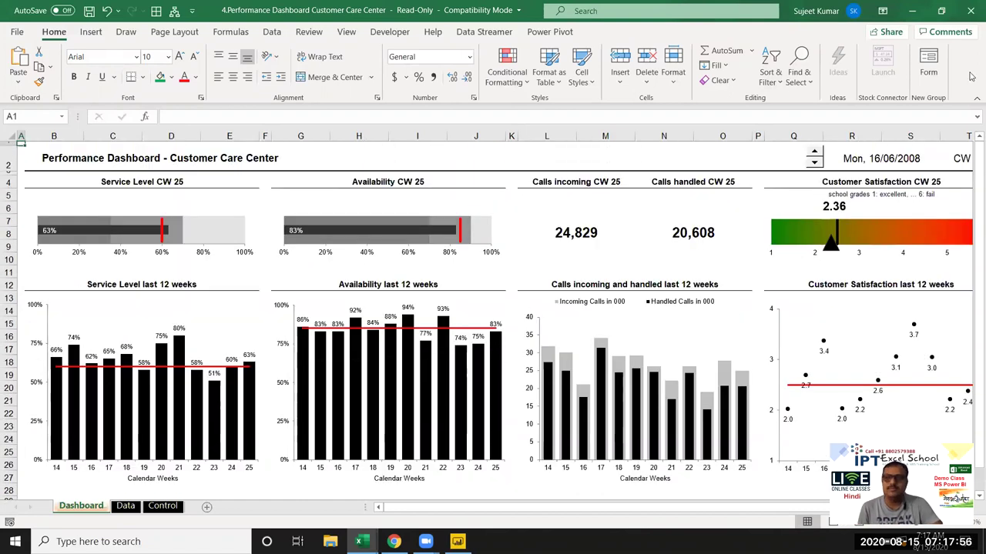
pyautogui.click(971, 14)
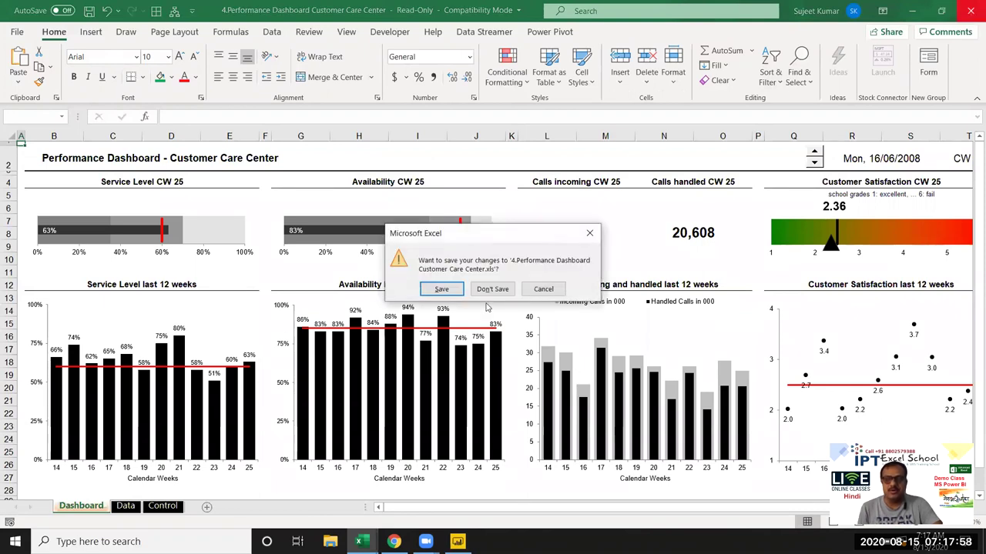
pyautogui.click(483, 290)
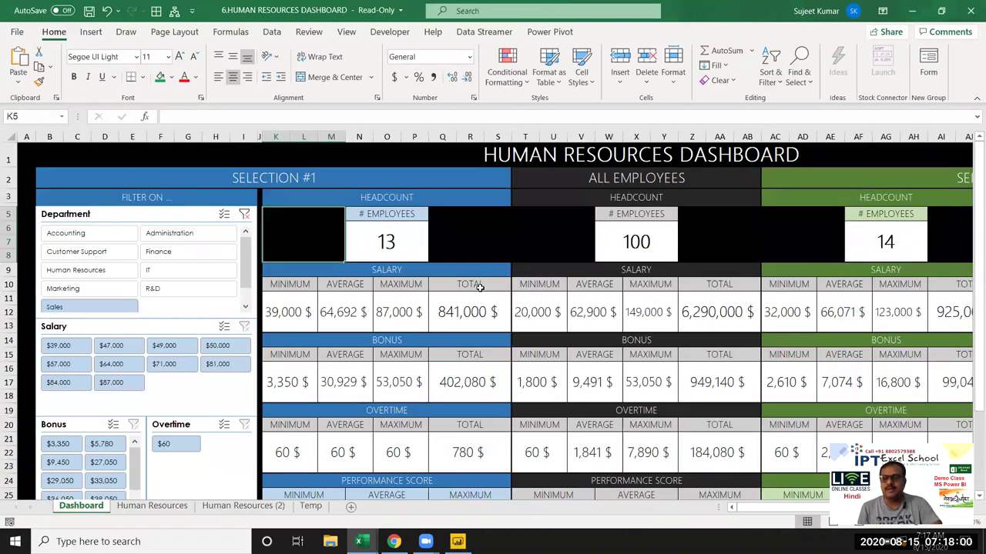
pyautogui.click(969, 14)
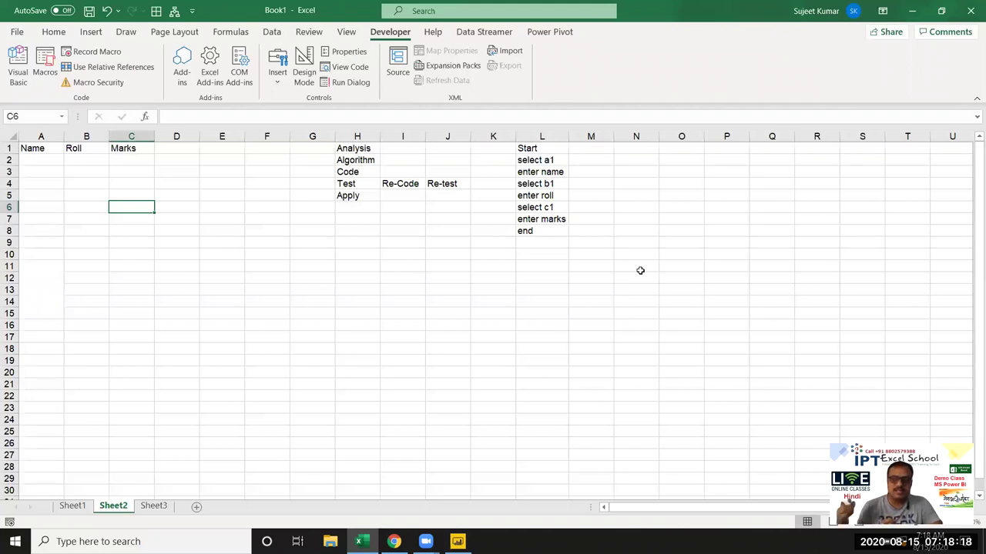
# Search Google for 'power bi dashboard' in a new Chrome tab.
pyautogui.click(393, 542)
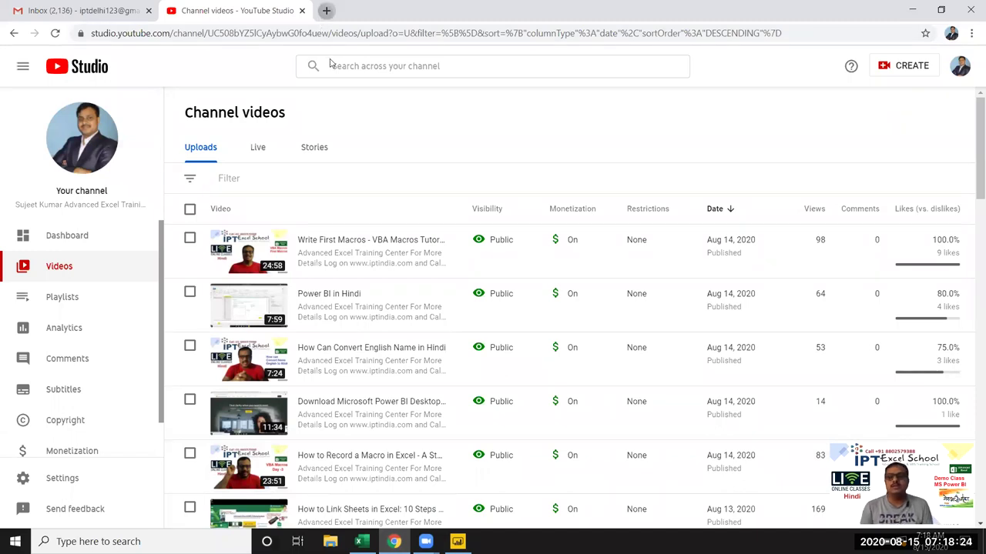
pyautogui.hotkey('ctrl', 't')
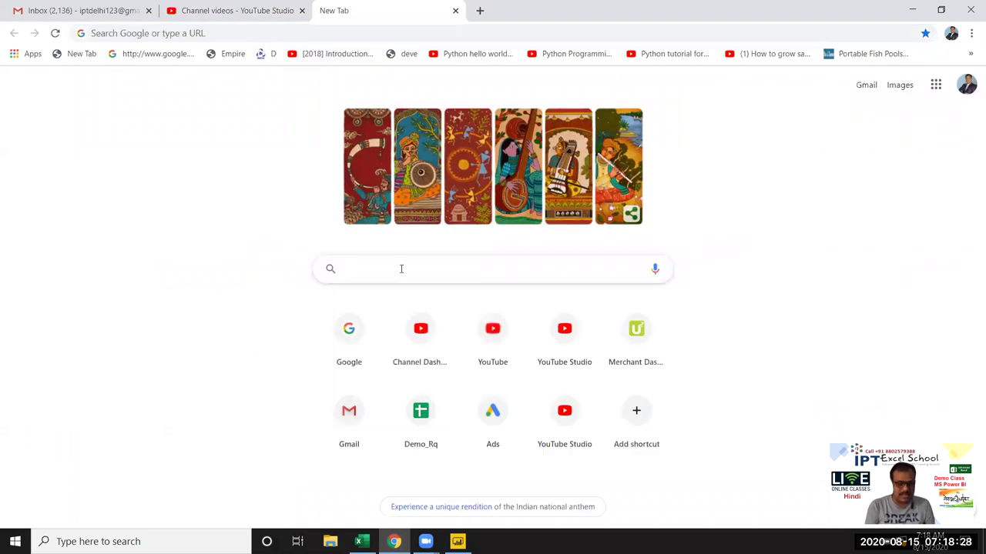
pyautogui.write('power')
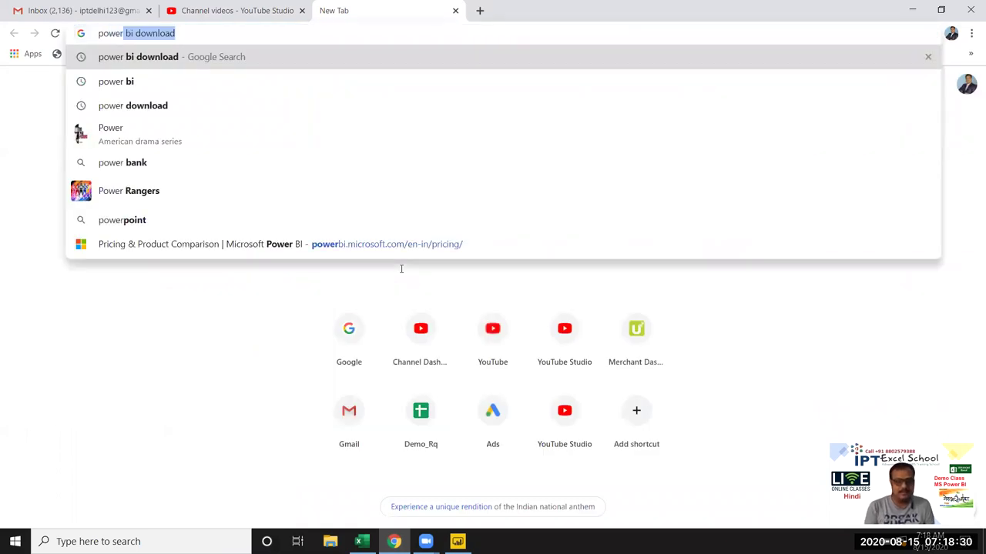
pyautogui.write('b')
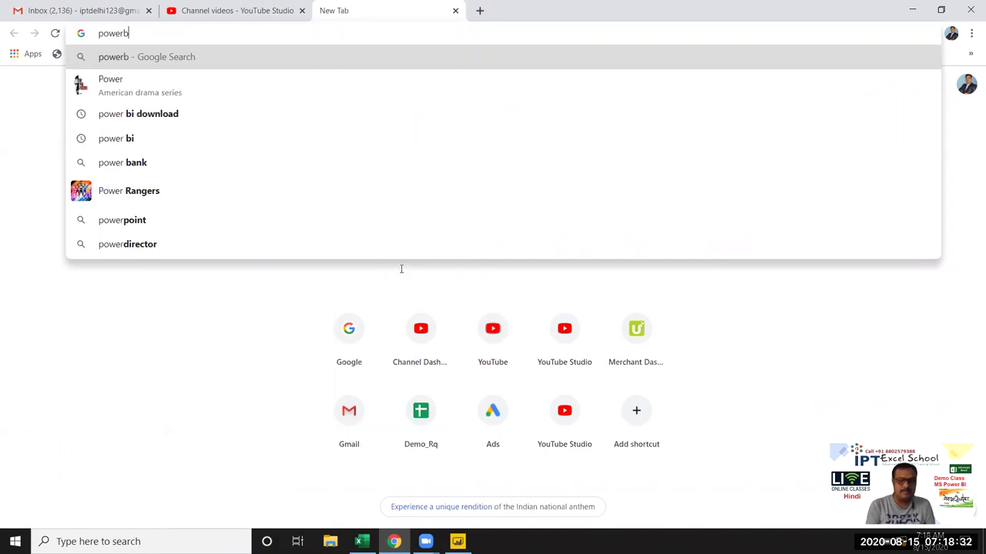
pyautogui.write('i das')
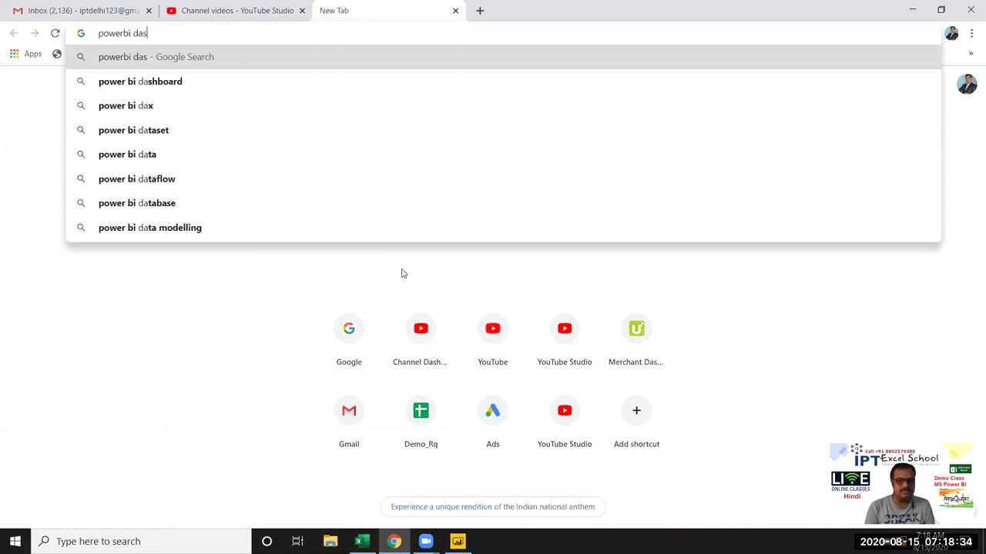
pyautogui.press('Down')
pyautogui.press('Return')
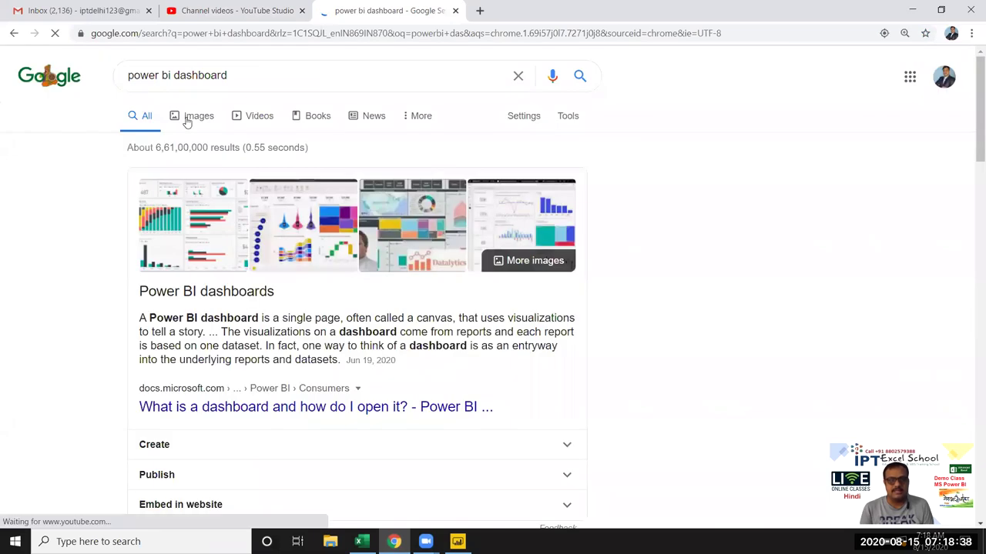
# Browse power bi dashboard image results, enlarge the SNP Technologies example, then return to Power BI.
pyautogui.click(186, 120)
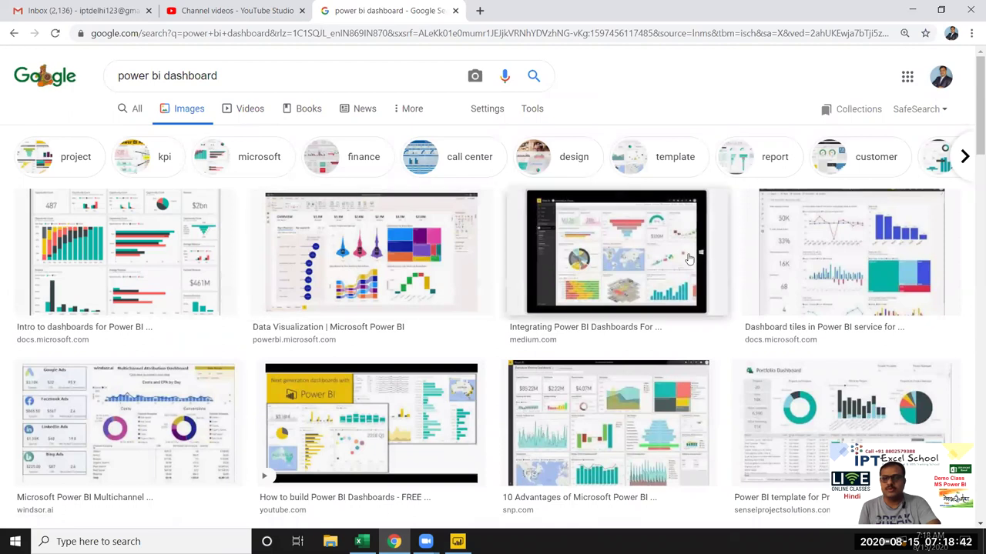
pyautogui.scroll(-3, 689, 259)
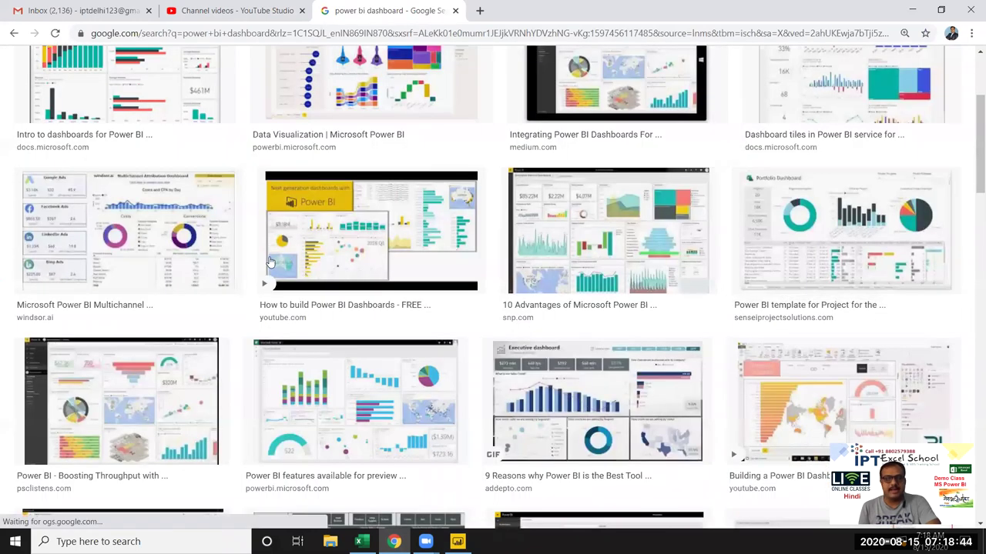
pyautogui.scroll(-1, 597, 386)
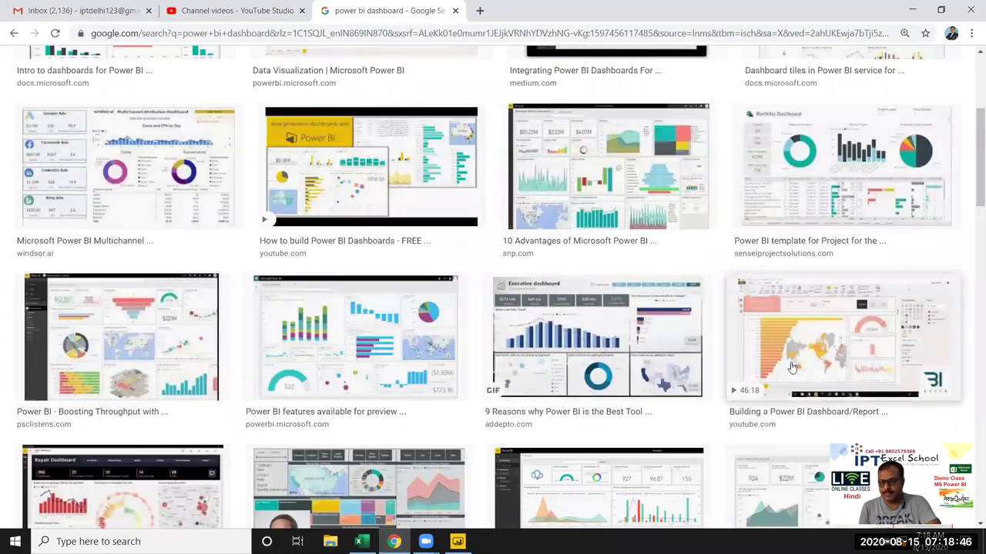
pyautogui.scroll(3, 730, 429)
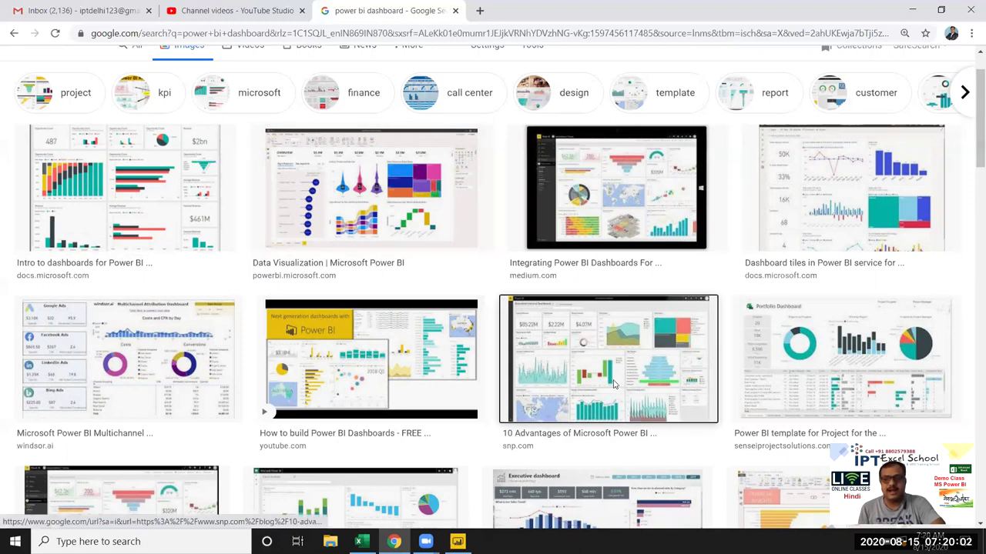
pyautogui.click(614, 384)
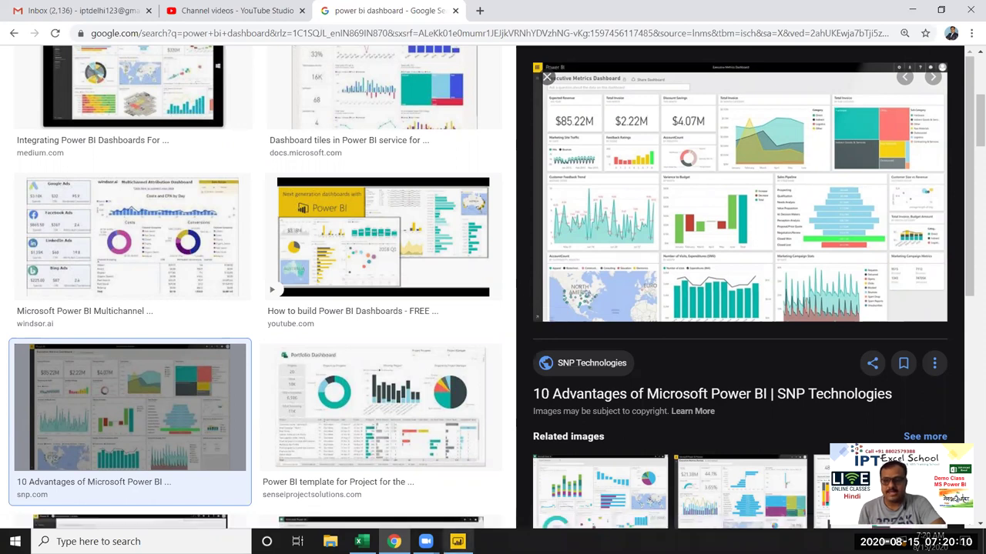
pyautogui.moveTo(457, 541)
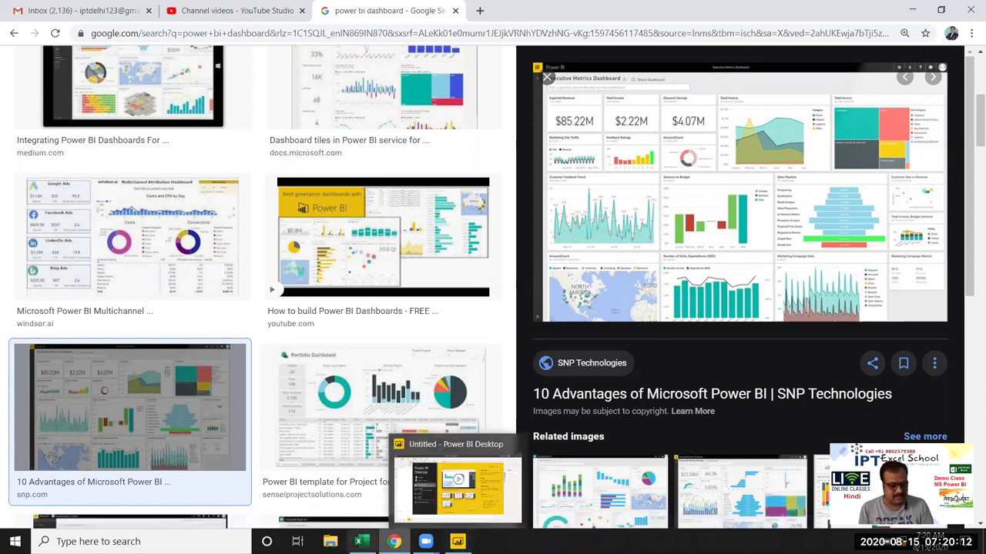
pyautogui.click(392, 502)
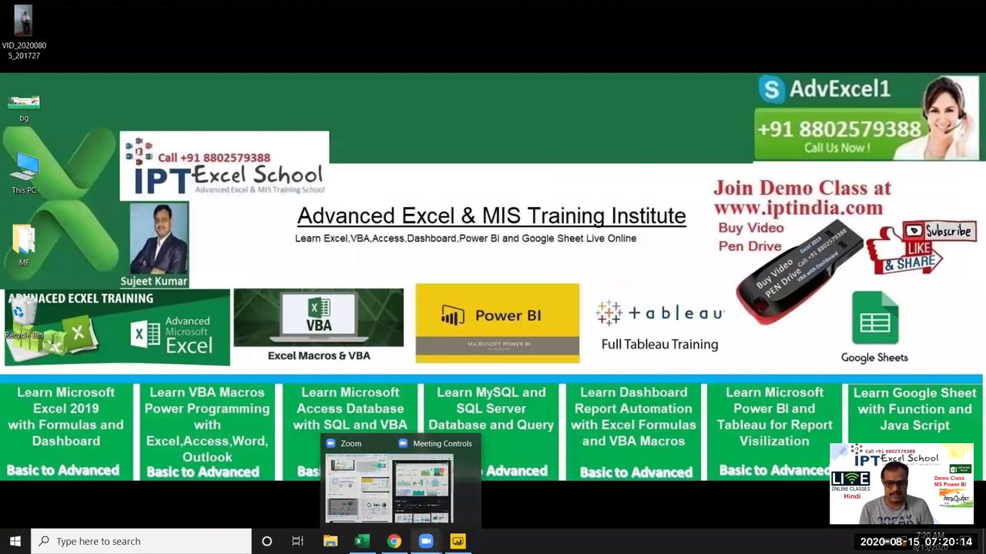
# Start a blank Power BI report and pick the Dashboard -1 Excel workbook as its data source.
pyautogui.click(458, 542)
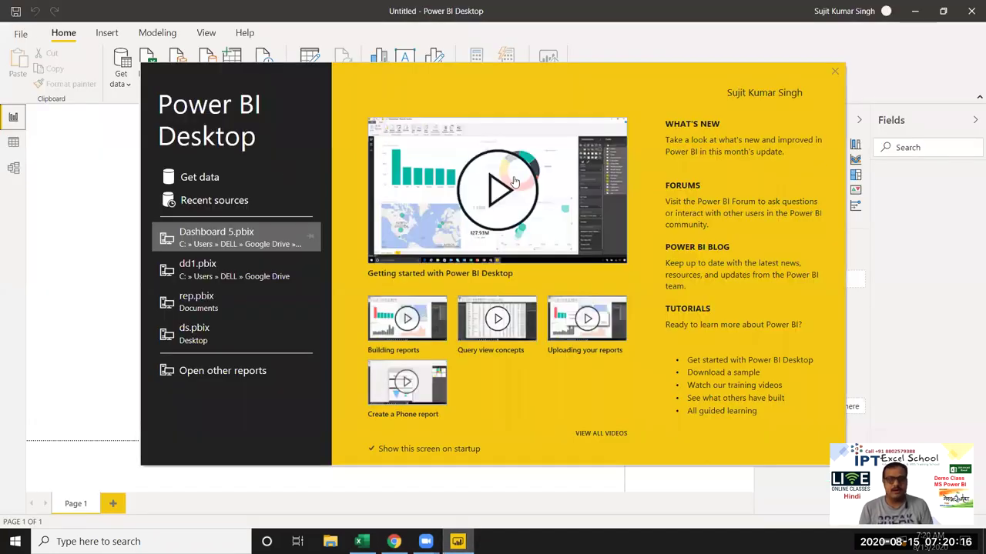
pyautogui.click(198, 178)
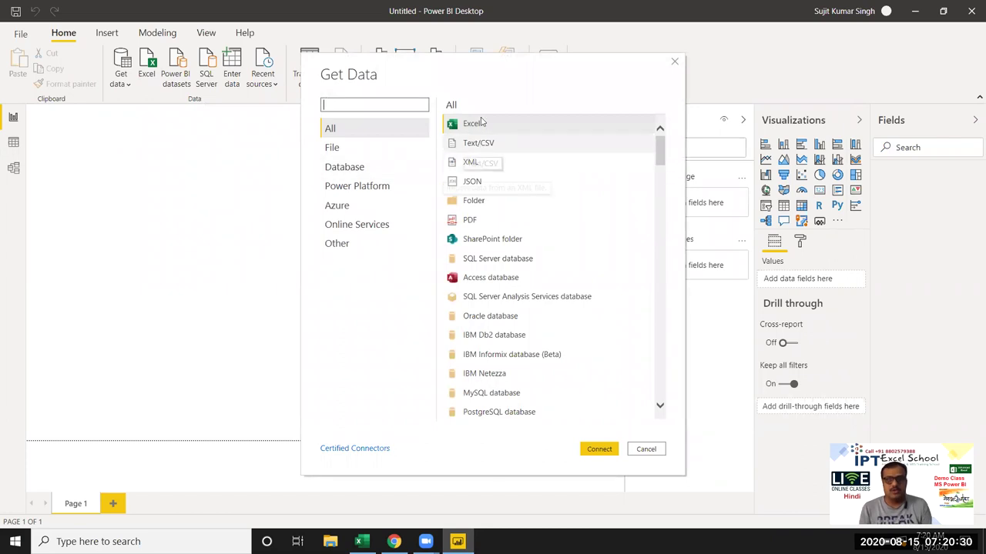
pyautogui.click(602, 449)
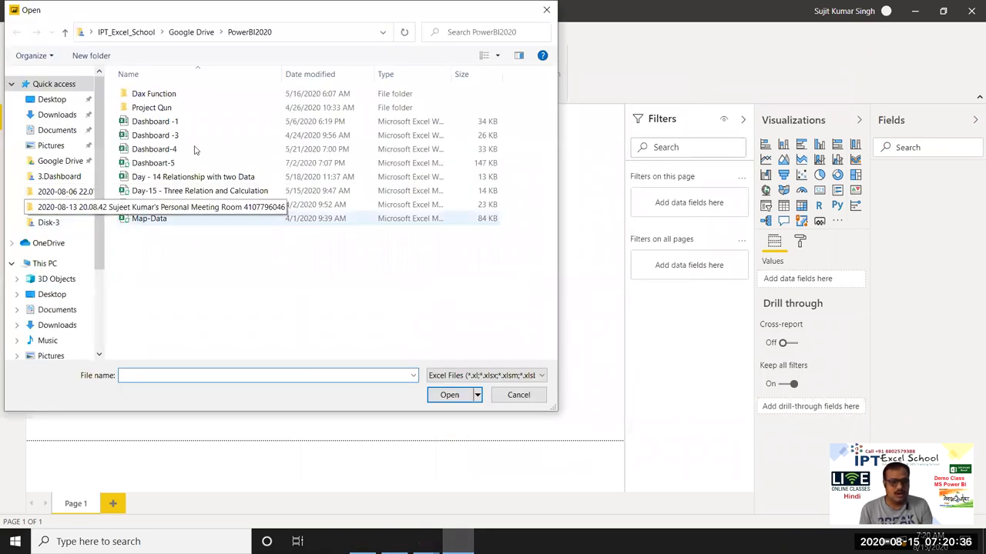
pyautogui.click(185, 123)
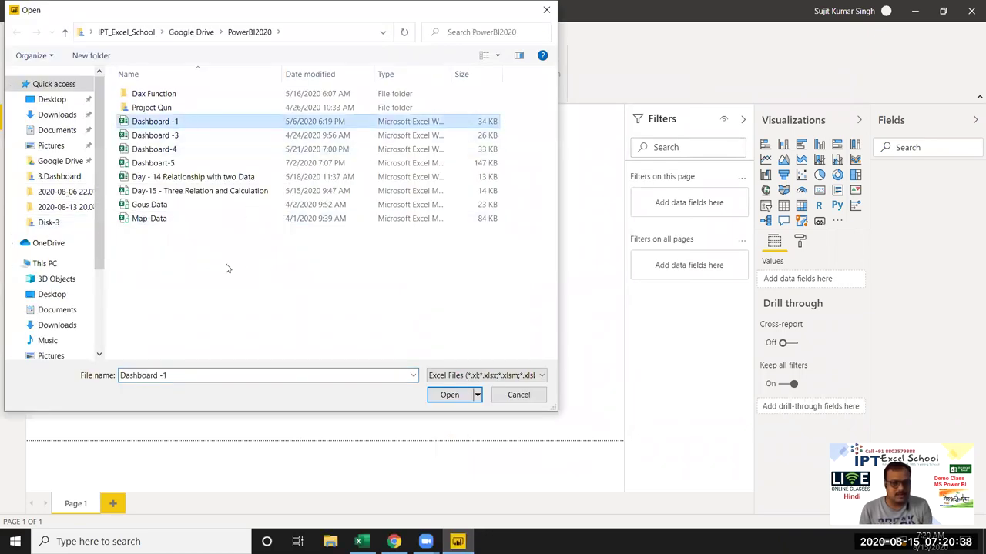
pyautogui.click(446, 397)
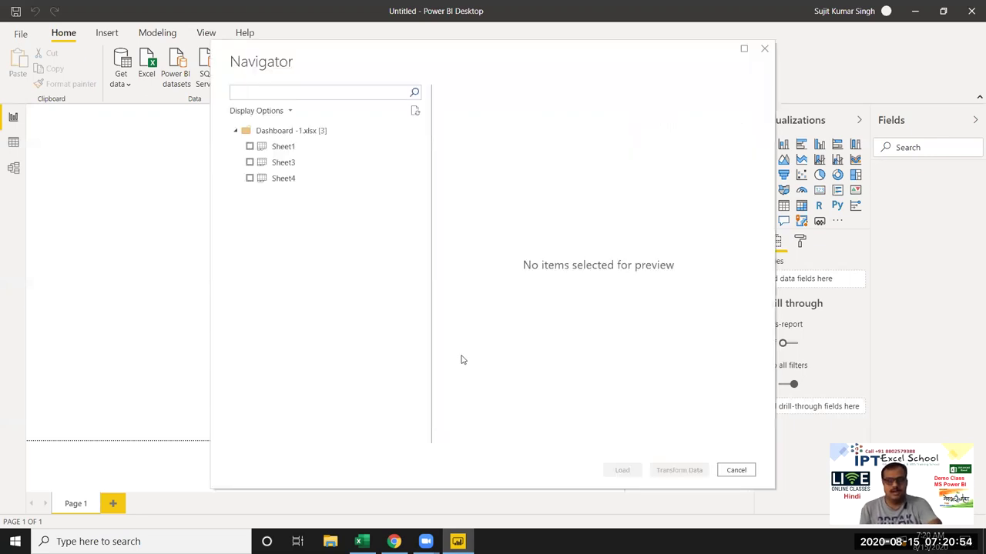
# Tick Sheet1 in the Navigator, review its sales data preview, and load it.
pyautogui.click(249, 148)
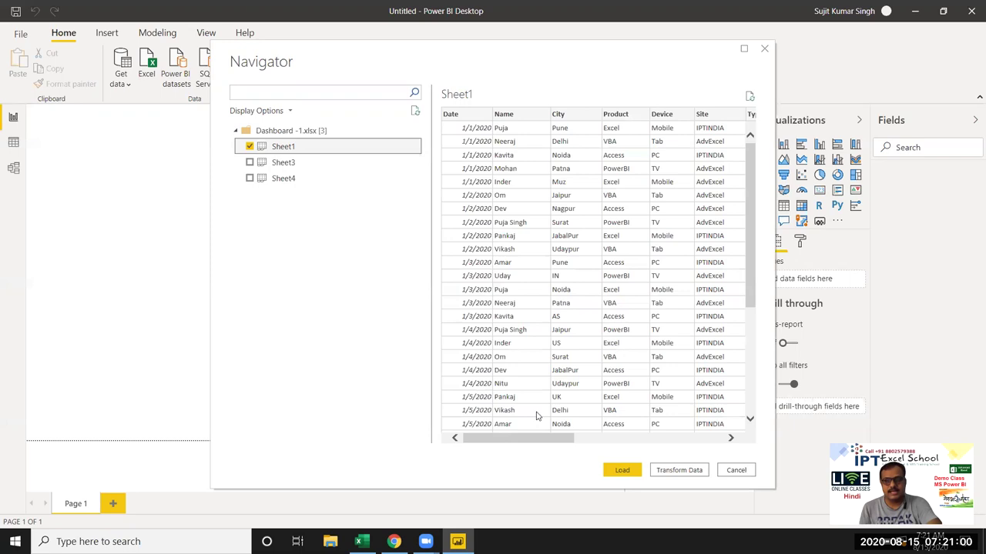
pyautogui.click(593, 438)
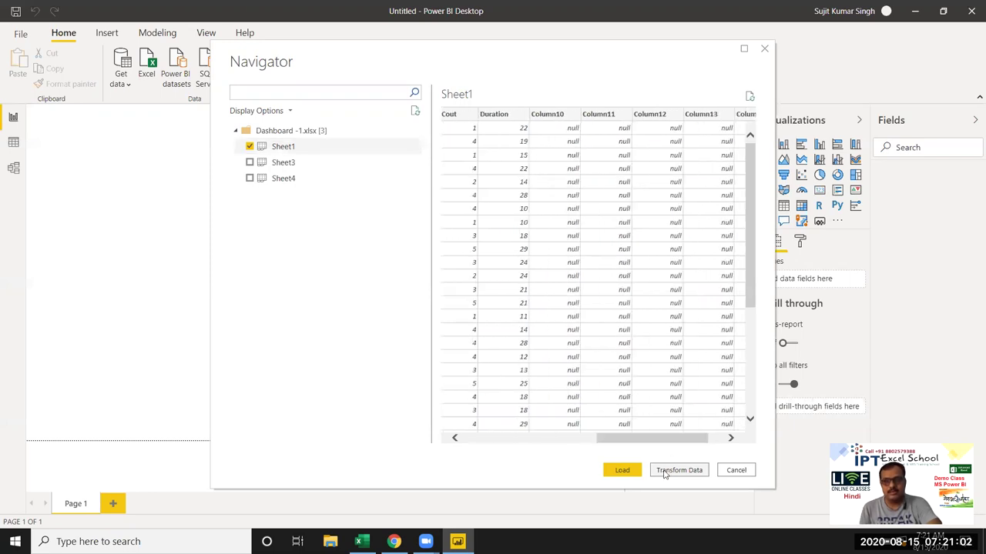
pyautogui.moveTo(690, 439)
pyautogui.mouseDown()
pyautogui.moveTo(619, 439)
pyautogui.moveTo(718, 445)
pyautogui.mouseUp()
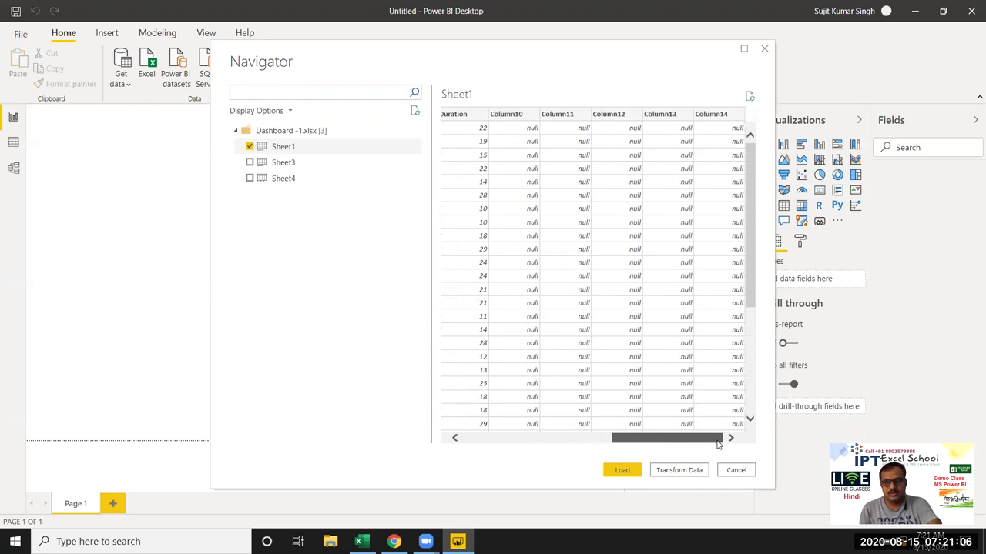
pyautogui.moveTo(579, 443)
pyautogui.mouseDown()
pyautogui.moveTo(496, 433)
pyautogui.moveTo(584, 438)
pyautogui.moveTo(564, 437)
pyautogui.mouseUp()
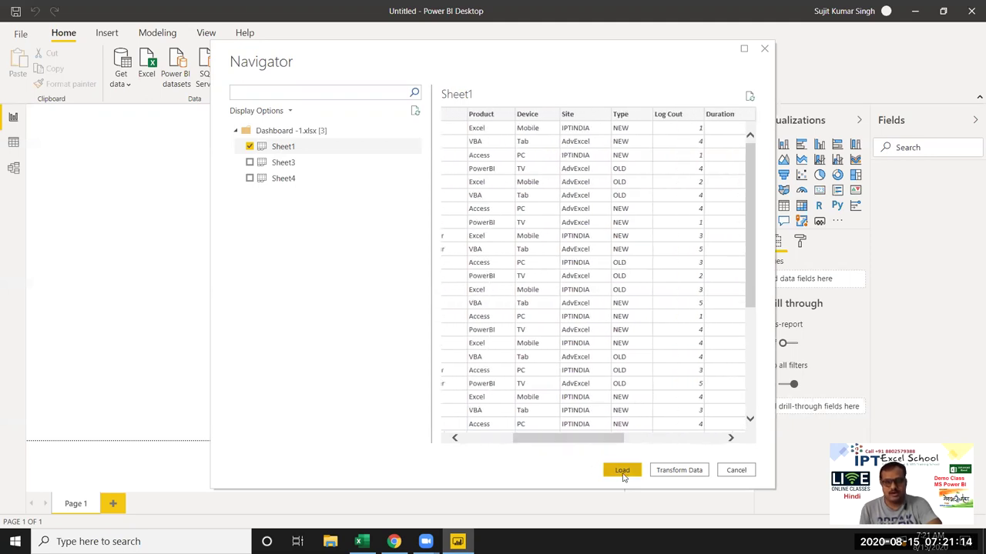
pyautogui.click(623, 474)
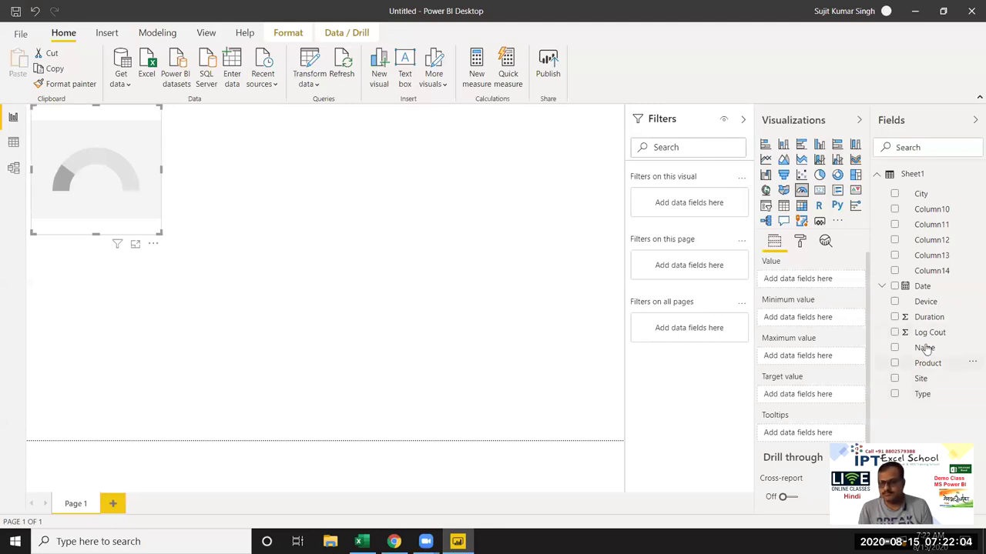
# Put the Log Cout field into the top-left gauge's Value well.
pyautogui.moveTo(929, 332); pyautogui.dragTo(150, 233)
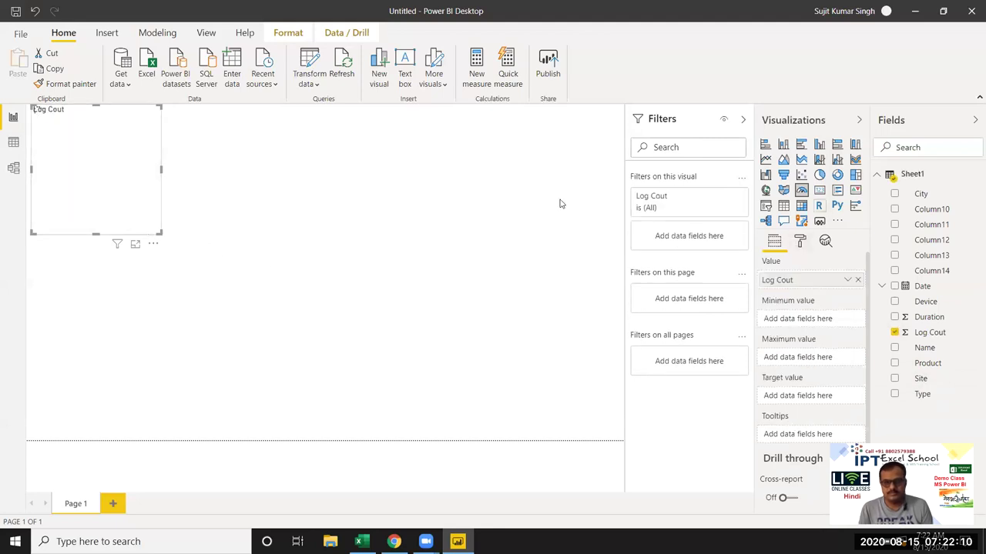
# Add a top-right visual using Duration as values and make it a gauge showing 9292.
pyautogui.click(436, 205)
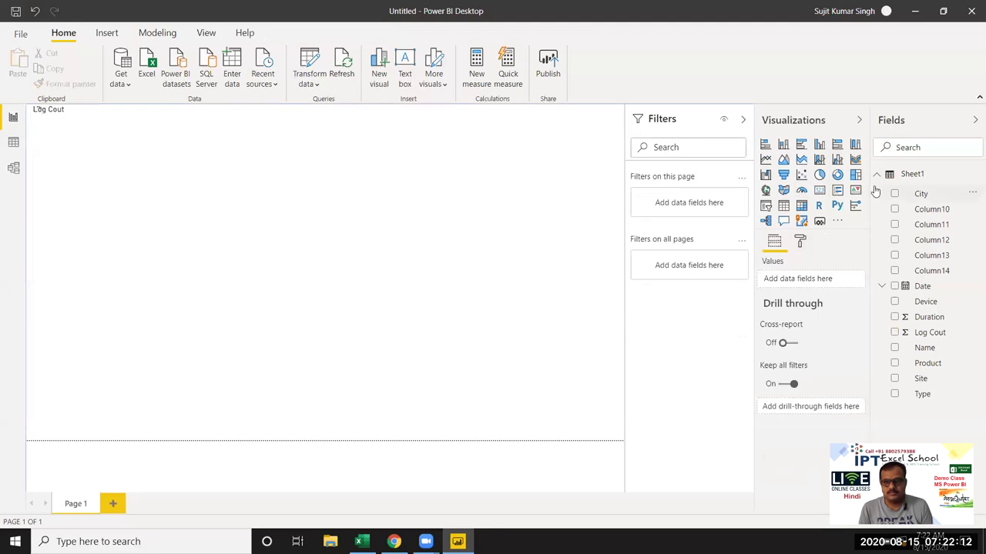
pyautogui.click(838, 175)
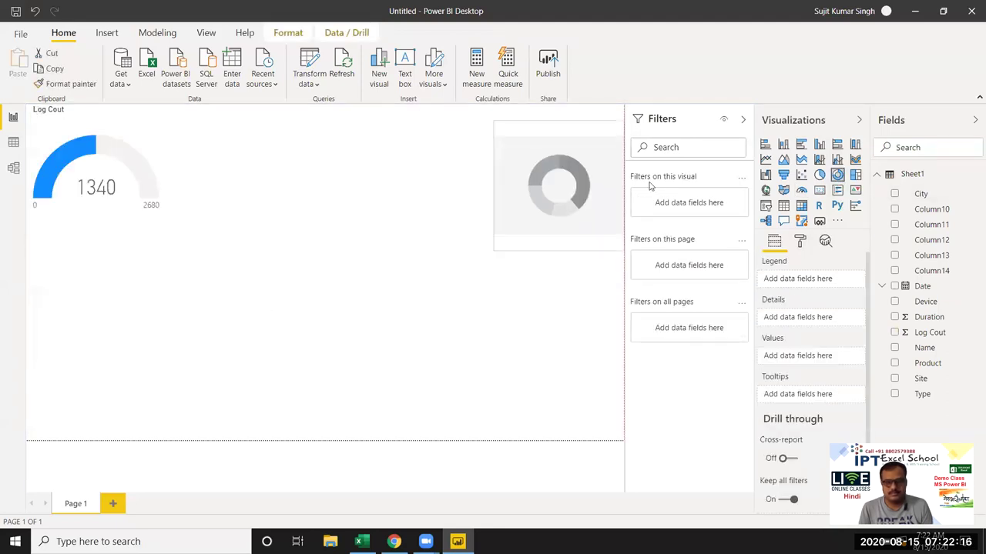
pyautogui.moveTo(624, 169); pyautogui.dragTo(624, 169)
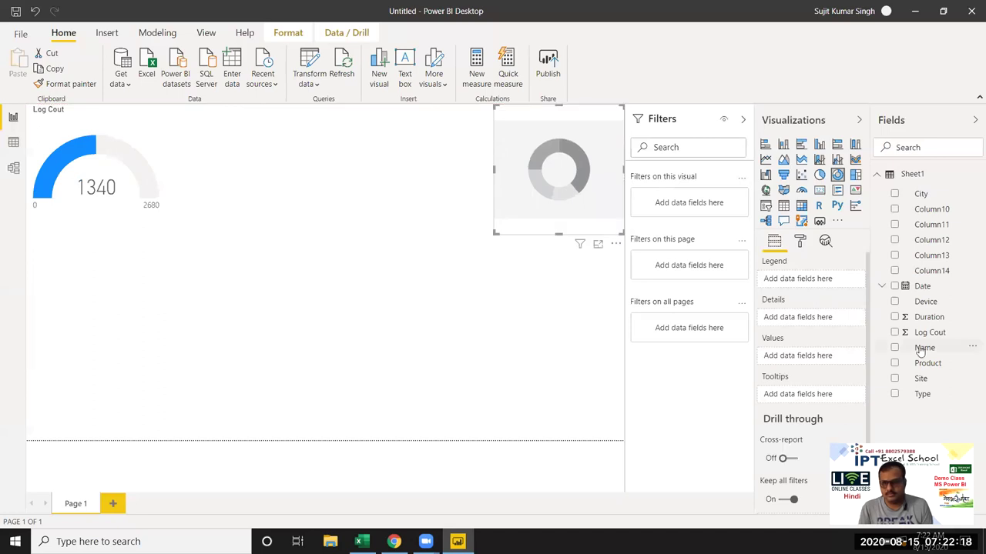
pyautogui.moveTo(928, 316)
pyautogui.mouseDown()
pyautogui.moveTo(601, 188)
pyautogui.moveTo(572, 215)
pyautogui.mouseUp()
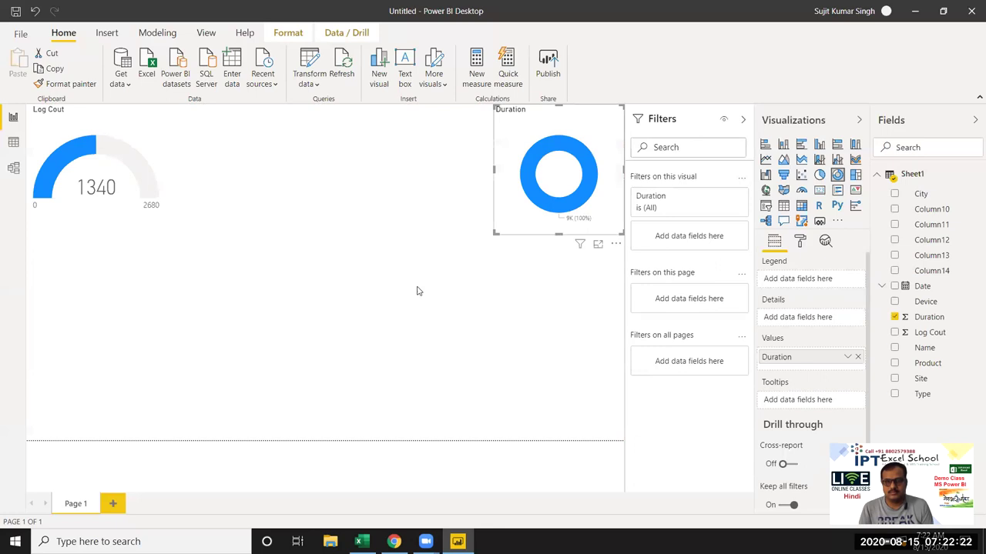
pyautogui.click(783, 205)
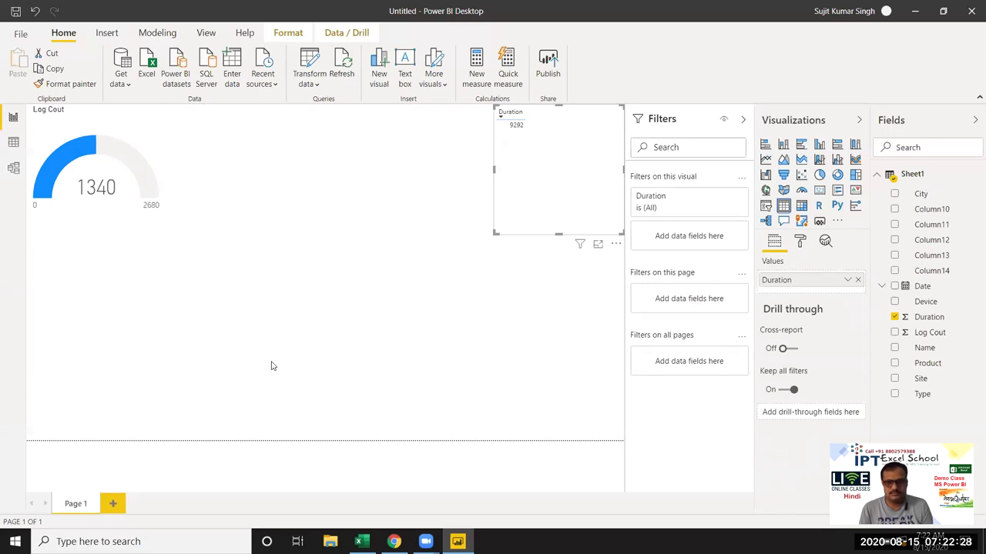
pyautogui.hotkey('ctrl', 'z')
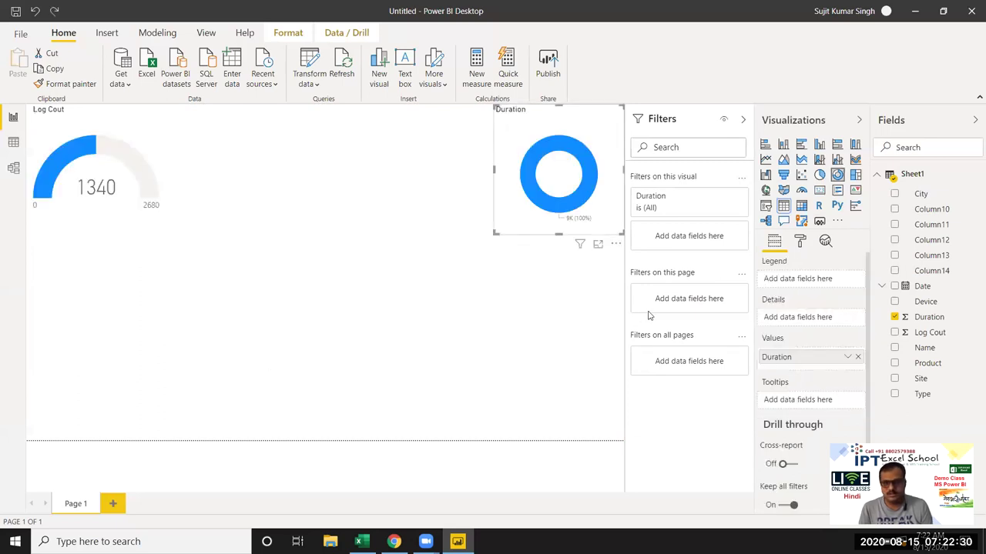
pyautogui.click(802, 192)
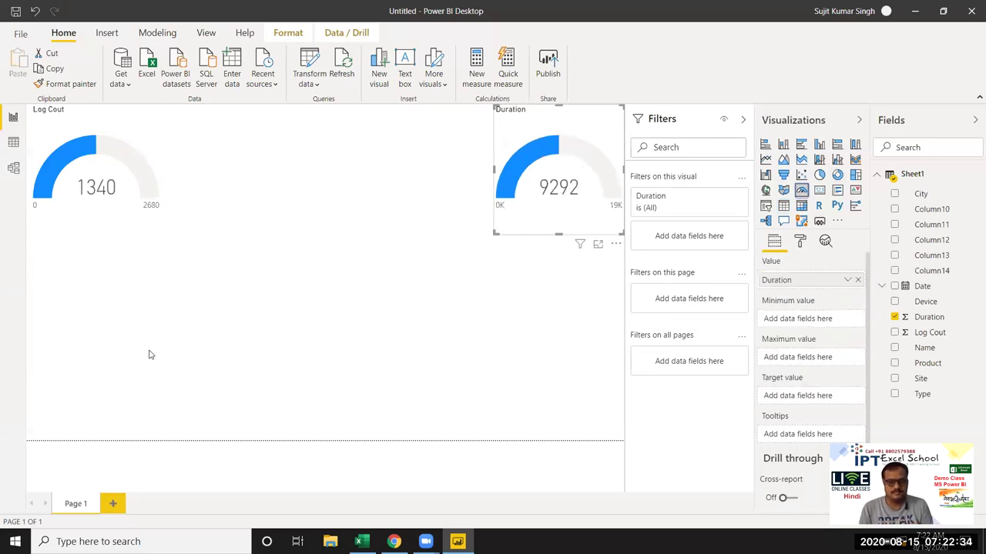
pyautogui.click(476, 396)
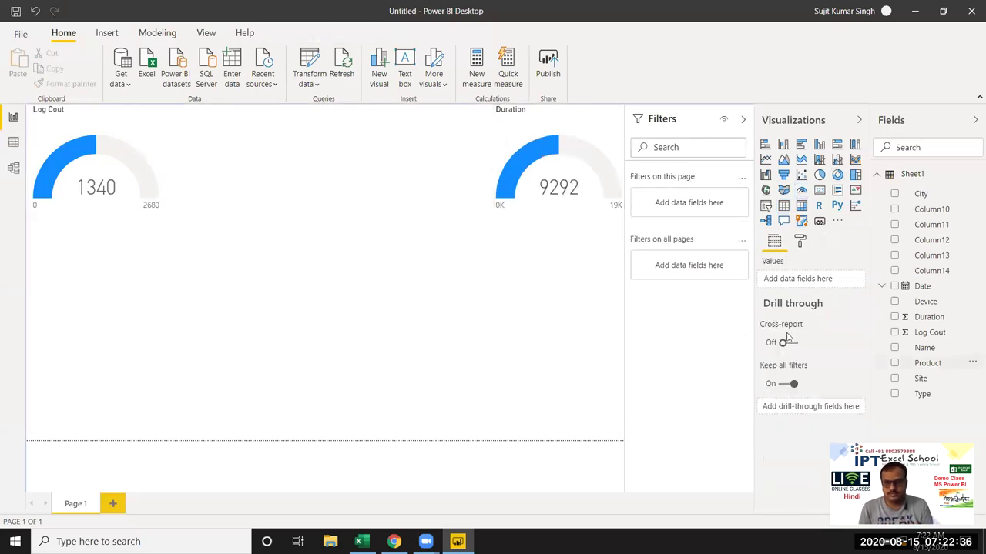
# Add a compact table of Log Cout per Device (Mobile 337, PC 319, Tab 351, TV 333; total 1340).
pyautogui.click(784, 206)
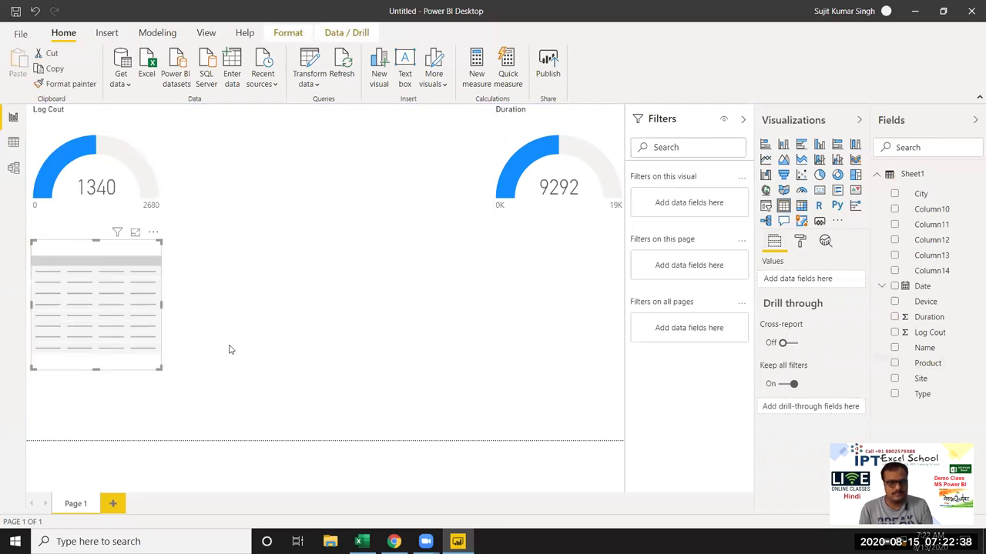
pyautogui.moveTo(941, 305); pyautogui.dragTo(114, 291)
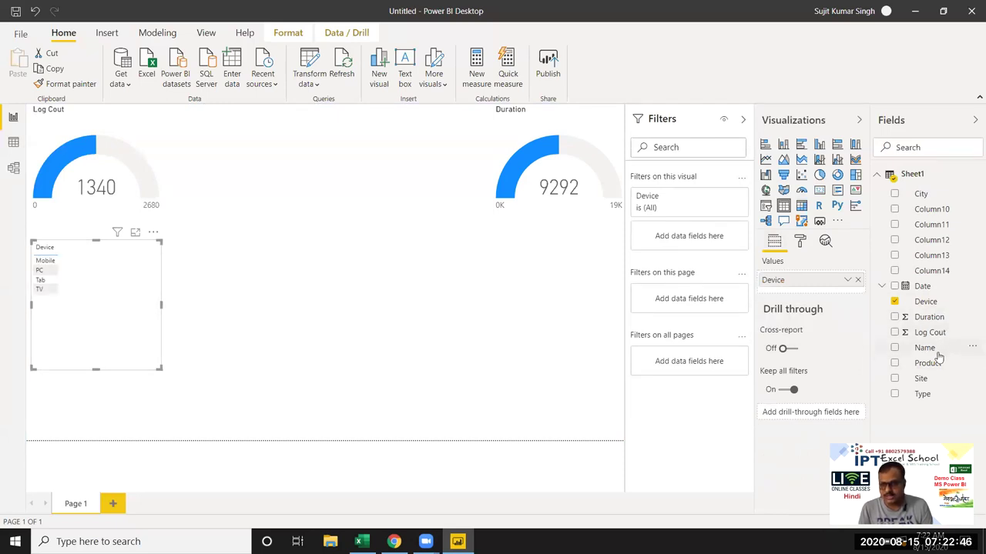
pyautogui.moveTo(930, 332); pyautogui.dragTo(127, 302)
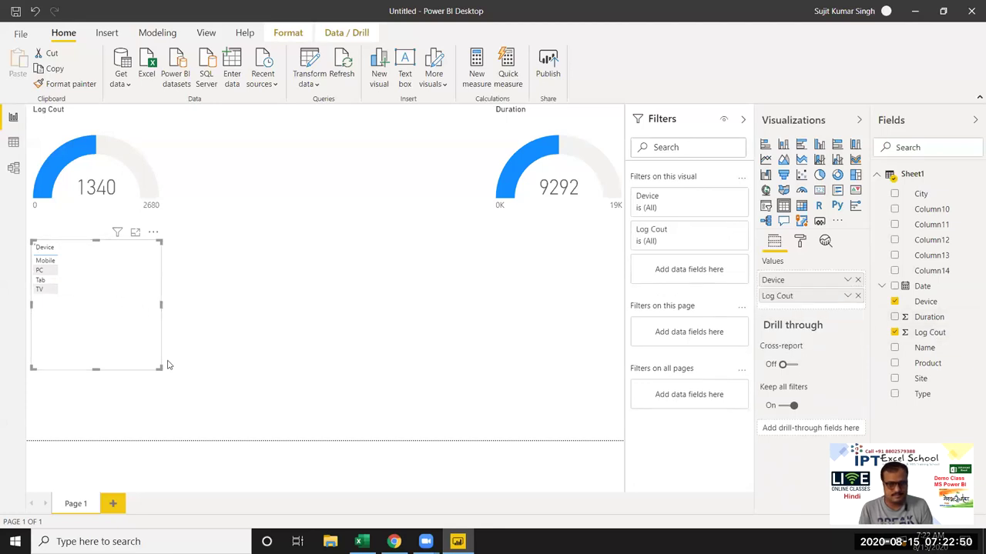
pyautogui.moveTo(157, 369); pyautogui.dragTo(97, 316)
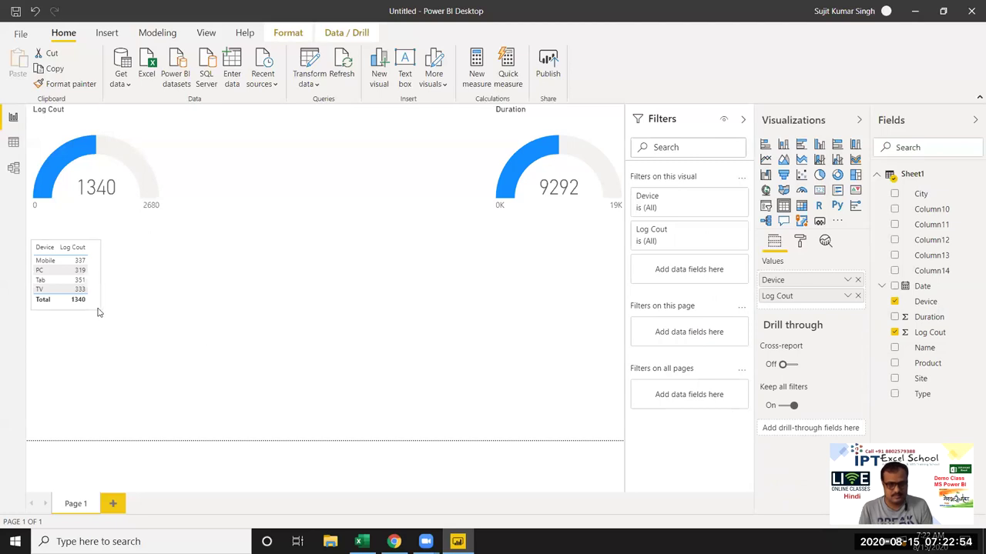
pyautogui.click(480, 349)
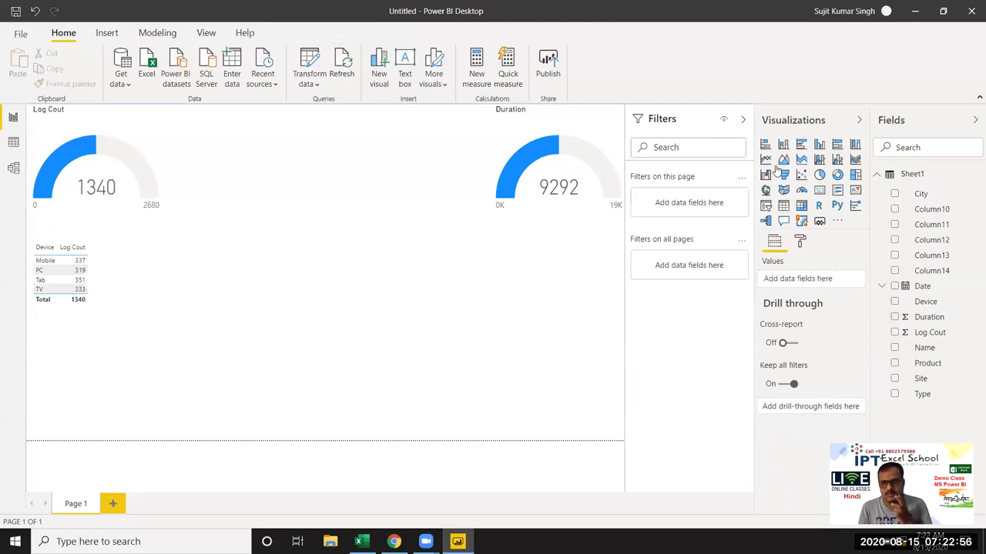
# Add a clustered column chart with Name on the axis and Duration as values beside the table.
pyautogui.click(818, 144)
pyautogui.moveTo(68, 365); pyautogui.dragTo(163, 270)
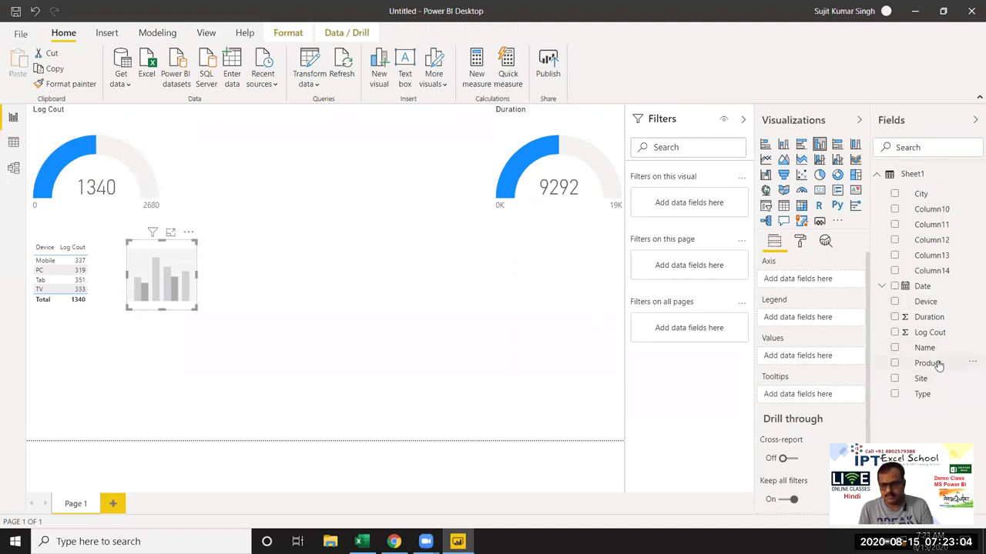
pyautogui.moveTo(926, 349); pyautogui.dragTo(162, 261)
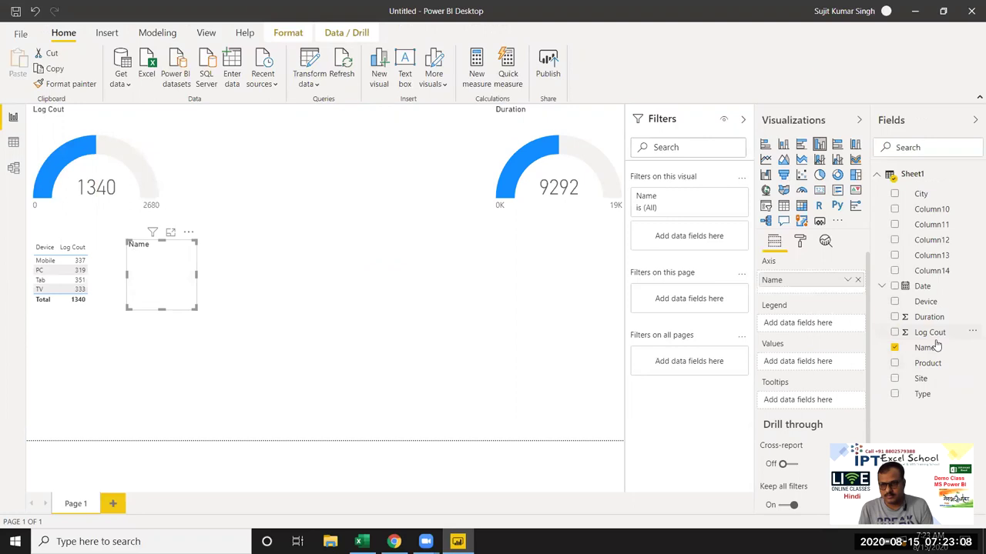
pyautogui.moveTo(928, 317)
pyautogui.mouseDown()
pyautogui.moveTo(183, 291)
pyautogui.moveTo(196, 309)
pyautogui.moveTo(353, 339)
pyautogui.moveTo(400, 360)
pyautogui.mouseUp()
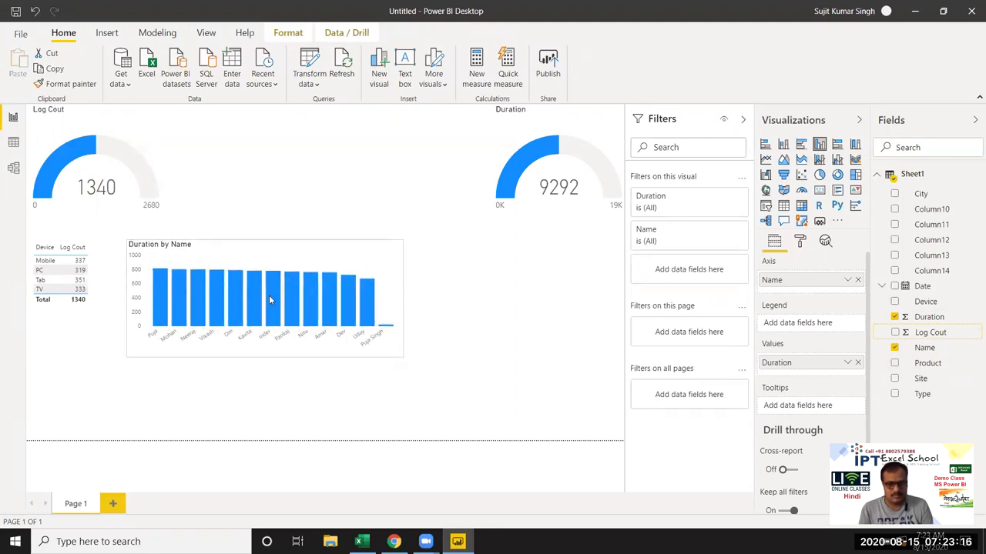
pyautogui.moveTo(237, 258); pyautogui.dragTo(228, 239)
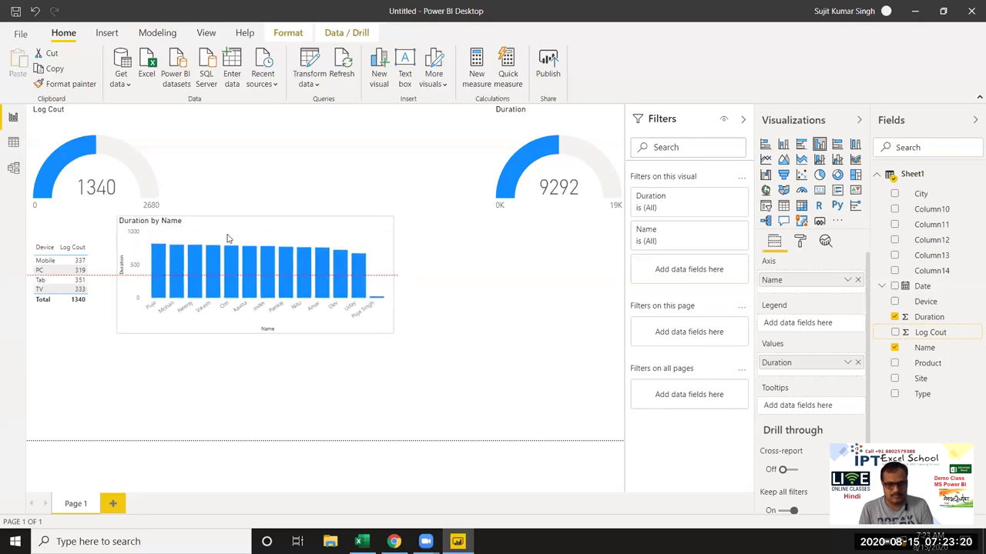
pyautogui.click(530, 384)
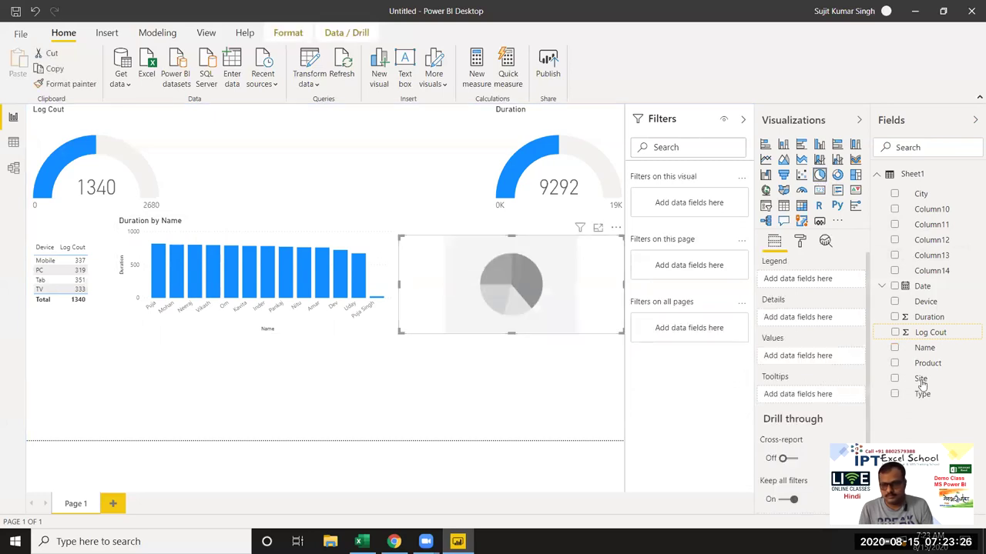
# Fill the pie chart with Product and Log Cout values, and enlarge it toward the upper left.
pyautogui.moveTo(928, 363); pyautogui.dragTo(550, 304)
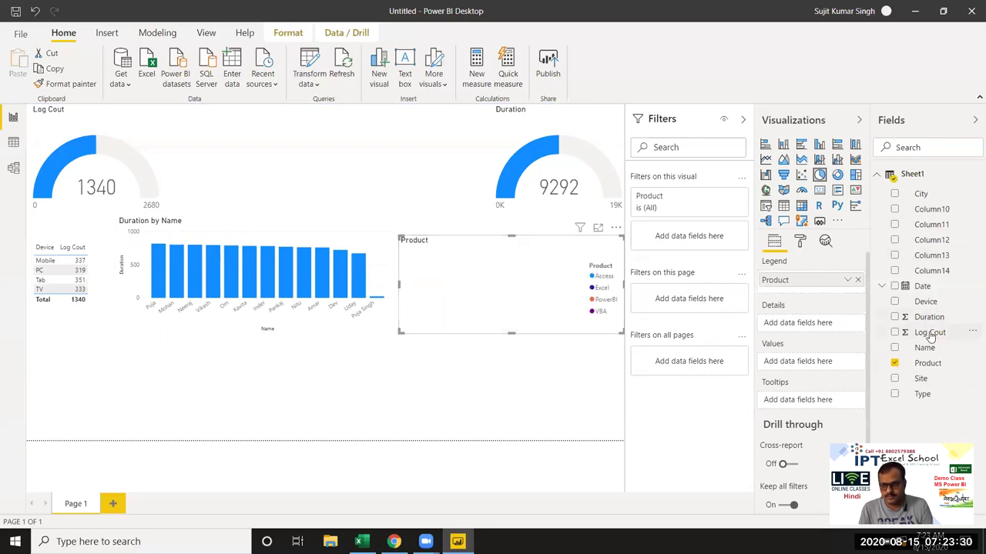
pyautogui.moveTo(930, 332); pyautogui.dragTo(552, 323)
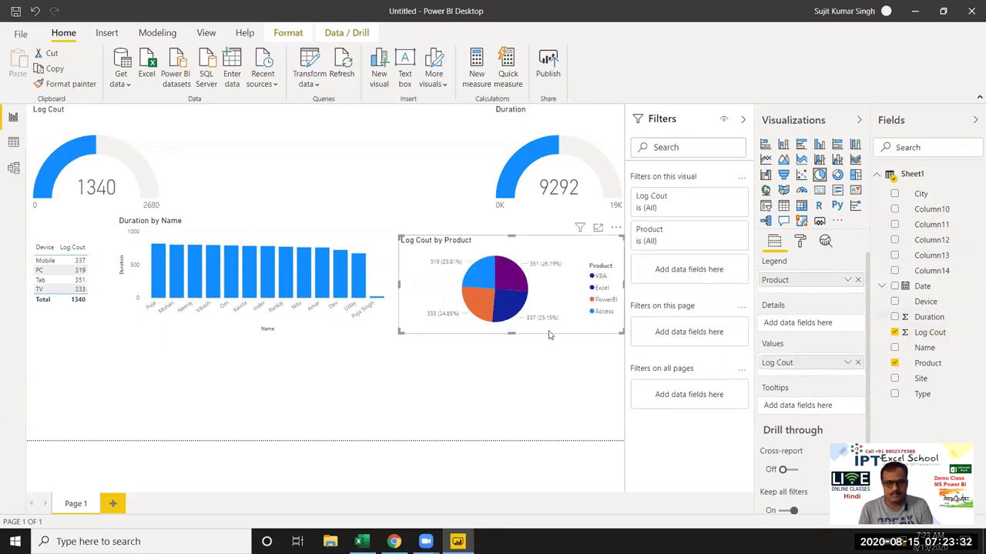
pyautogui.moveTo(399, 237); pyautogui.dragTo(398, 215)
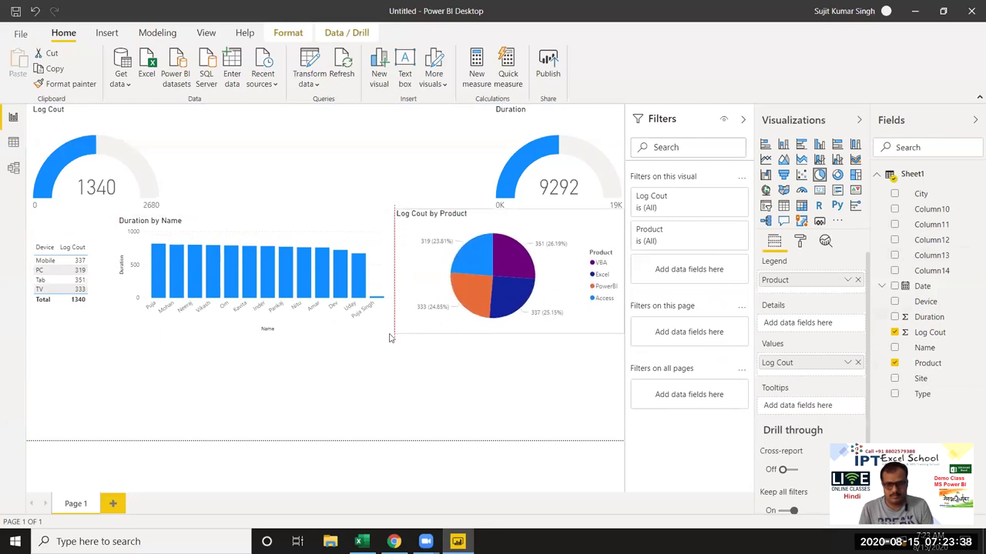
pyautogui.click(314, 414)
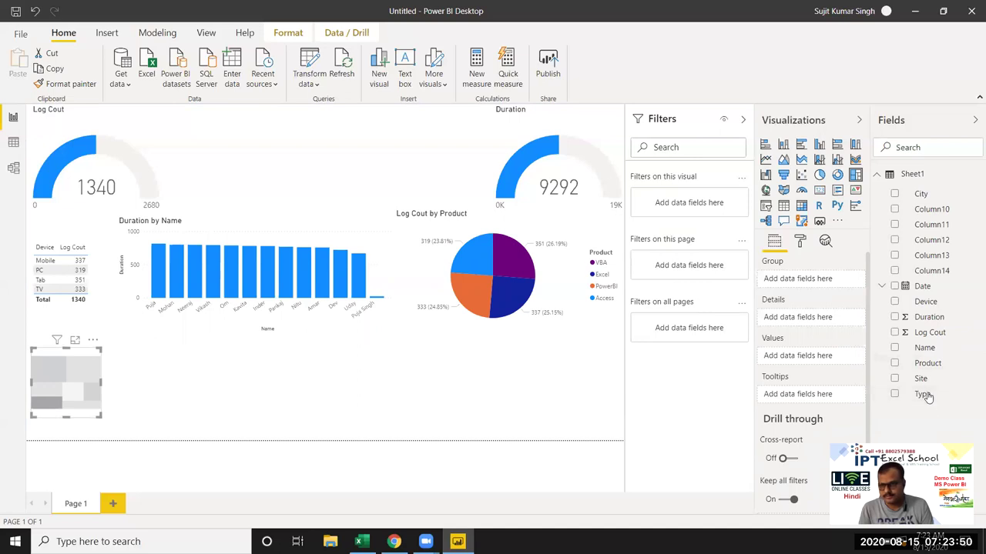
# Group the empty treemap by Device with Duration values, then stretch it wider below the table.
pyautogui.moveTo(925, 302); pyautogui.dragTo(861, 312)
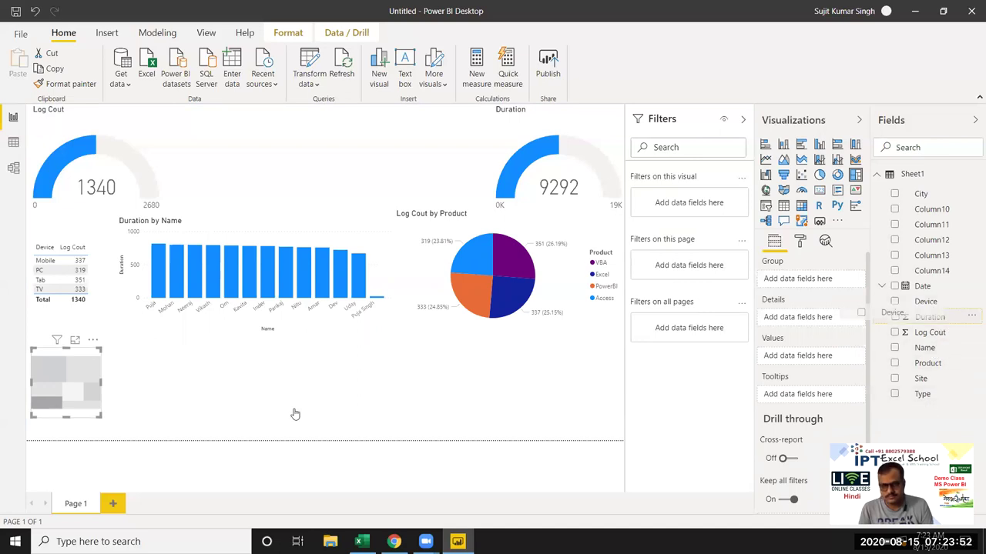
pyautogui.moveTo(295, 414); pyautogui.dragTo(70, 389)
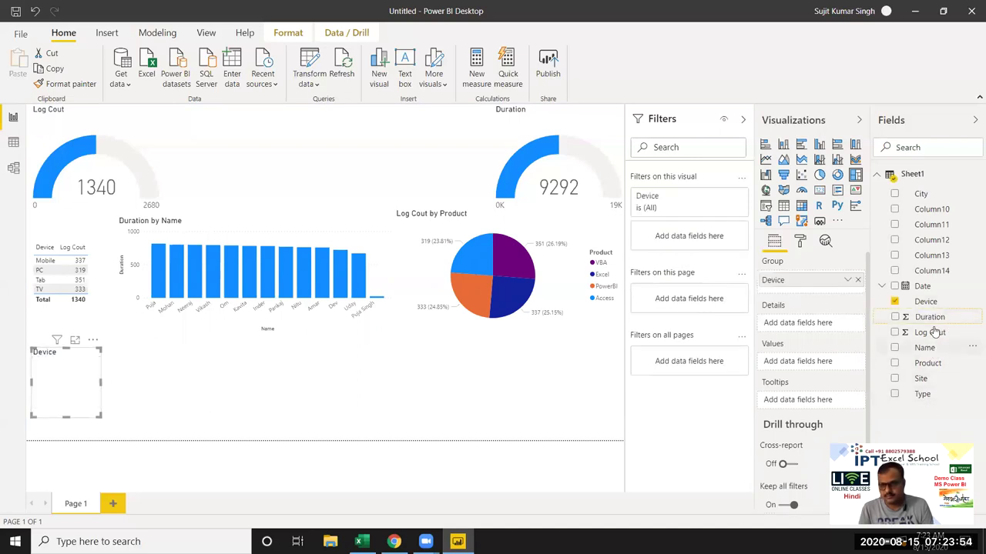
pyautogui.moveTo(929, 317)
pyautogui.mouseDown()
pyautogui.moveTo(85, 383)
pyautogui.moveTo(115, 417)
pyautogui.mouseUp()
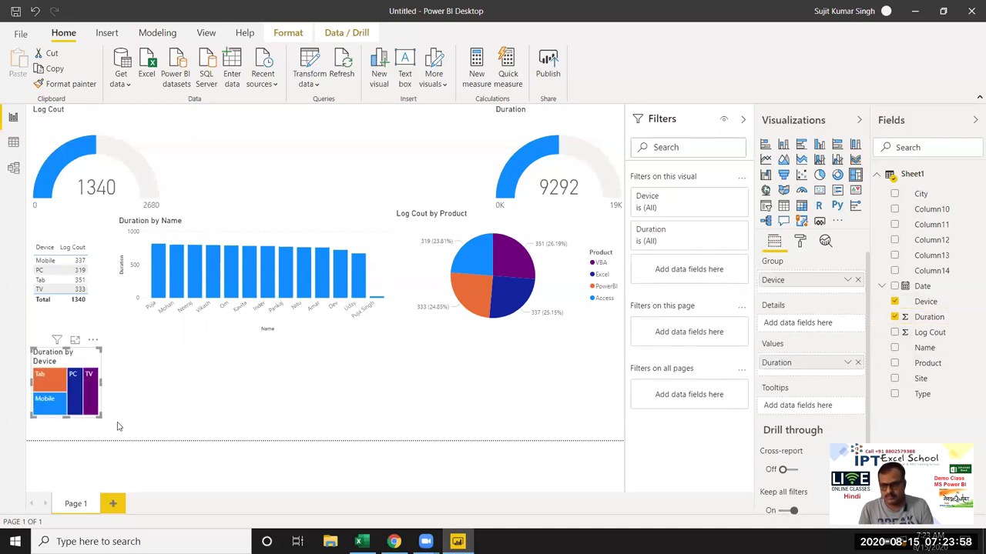
pyautogui.moveTo(98, 416); pyautogui.dragTo(256, 445)
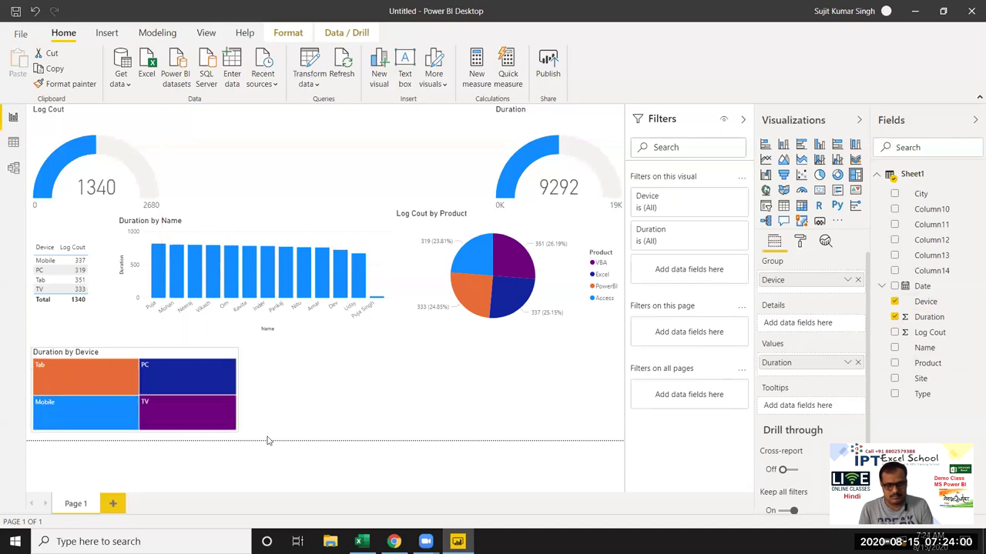
pyautogui.click(409, 425)
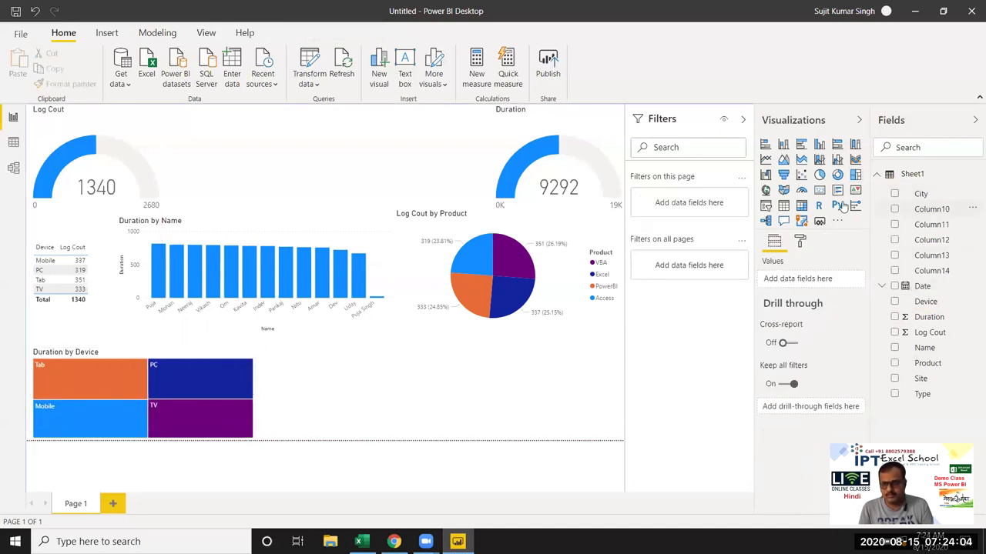
# Add a second treemap grouped by Site with Duration values, showing IPTINDIA and AdvExcel.
pyautogui.click(855, 175)
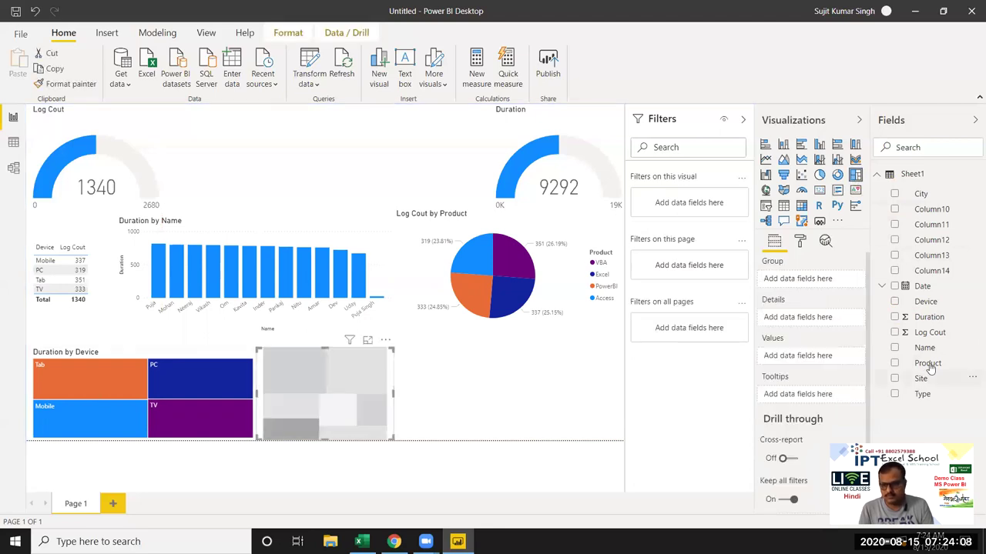
pyautogui.moveTo(921, 380); pyautogui.dragTo(345, 398)
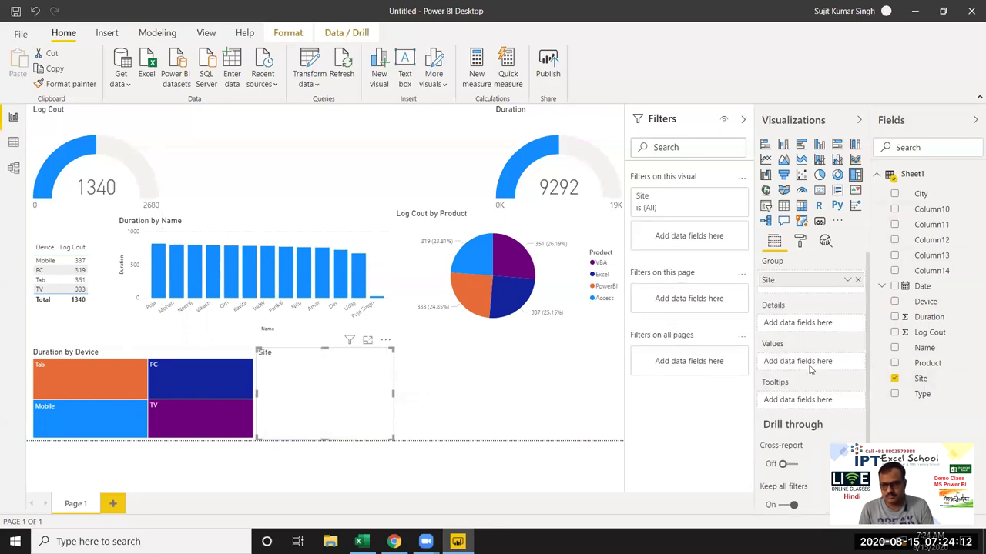
pyautogui.moveTo(928, 318)
pyautogui.mouseDown()
pyautogui.moveTo(355, 415)
pyautogui.moveTo(365, 412)
pyautogui.mouseUp()
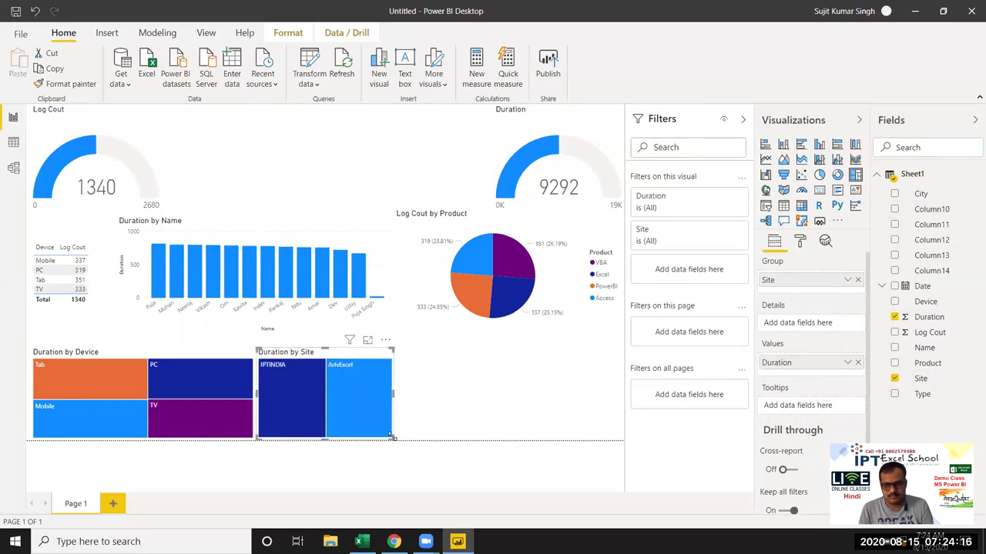
pyautogui.moveTo(399, 438); pyautogui.dragTo(398, 437)
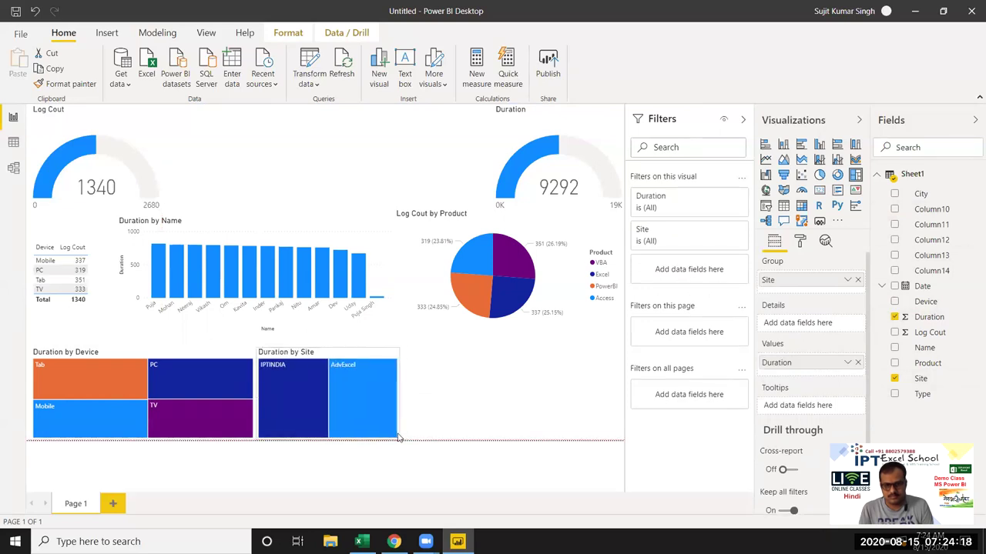
pyautogui.click(483, 412)
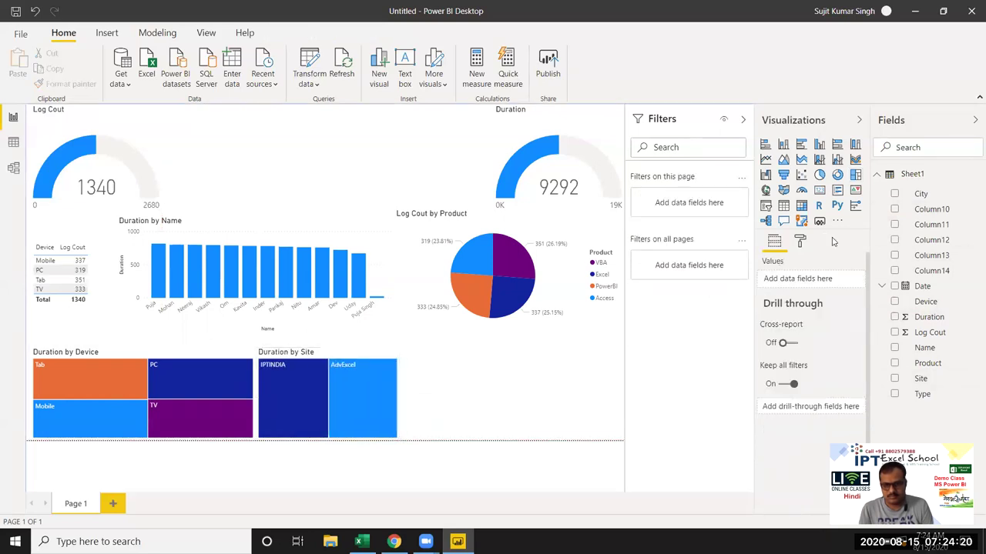
# Add a bottom-right treemap with Type as group, Device as details and Duration as values.
pyautogui.click(855, 176)
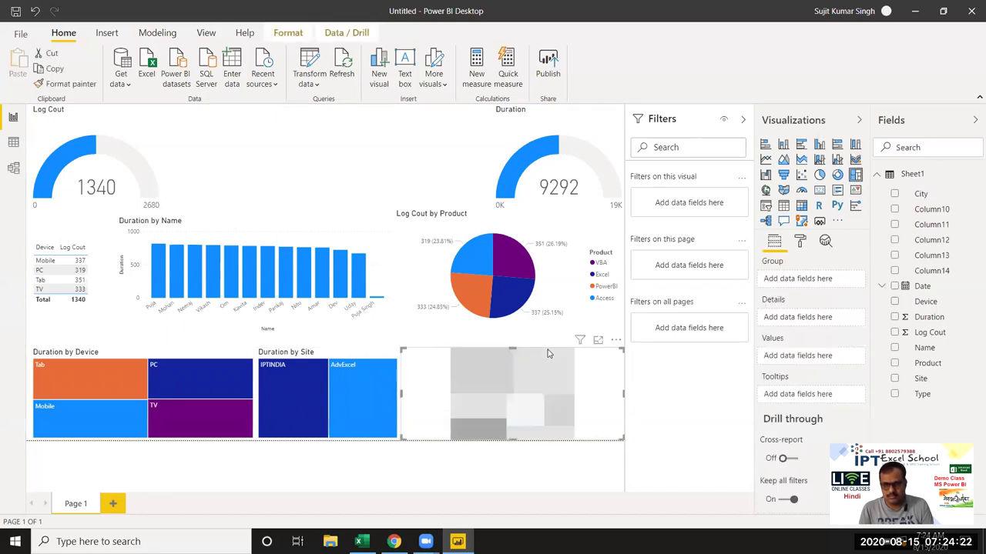
pyautogui.moveTo(911, 400)
pyautogui.mouseDown()
pyautogui.moveTo(903, 344)
pyautogui.moveTo(532, 408)
pyautogui.mouseUp()
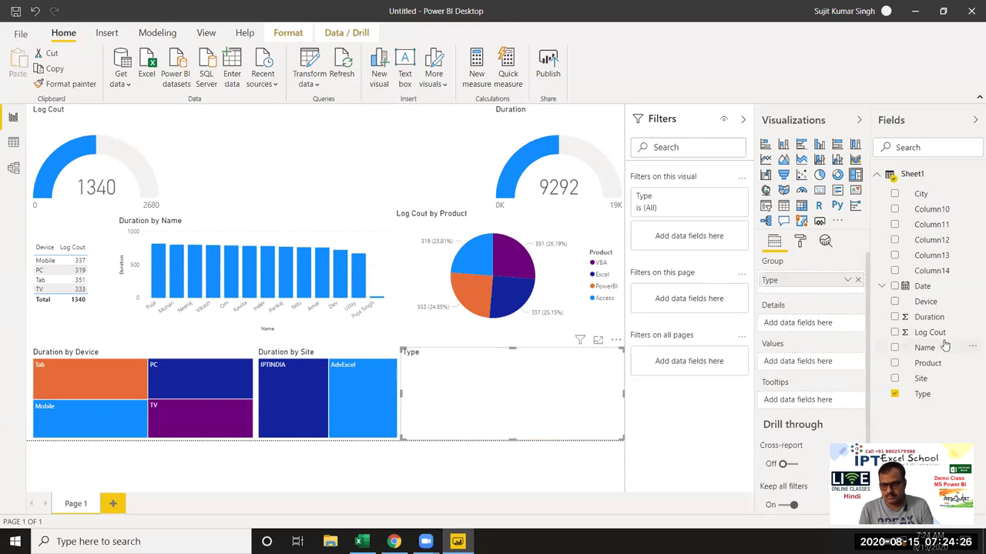
pyautogui.moveTo(940, 333); pyautogui.dragTo(616, 392)
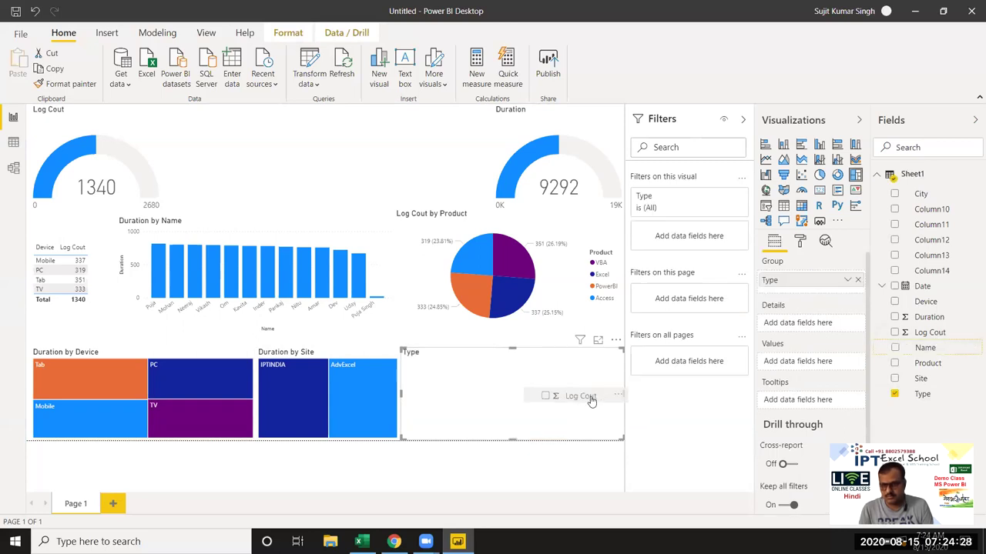
pyautogui.moveTo(936, 361); pyautogui.dragTo(928, 345)
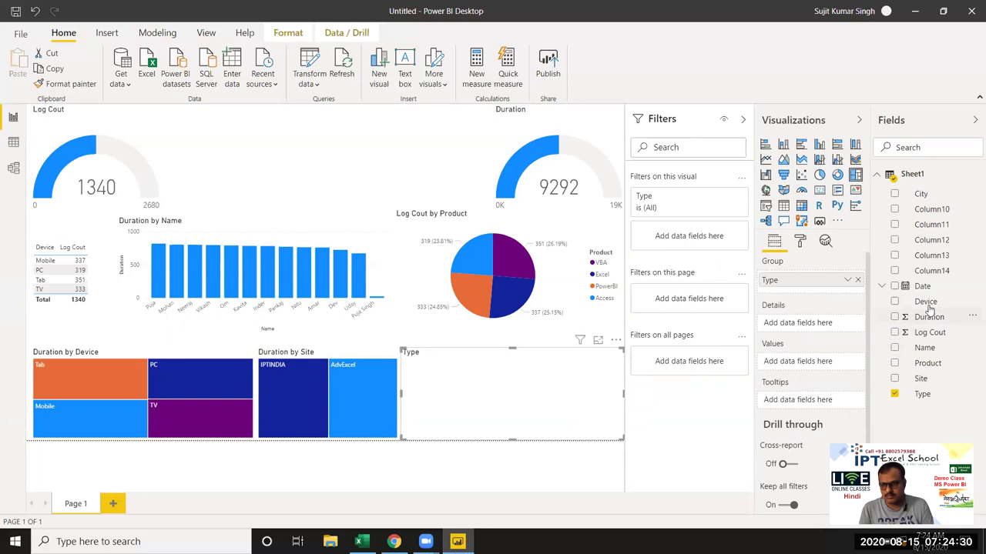
pyautogui.moveTo(925, 301); pyautogui.dragTo(515, 405)
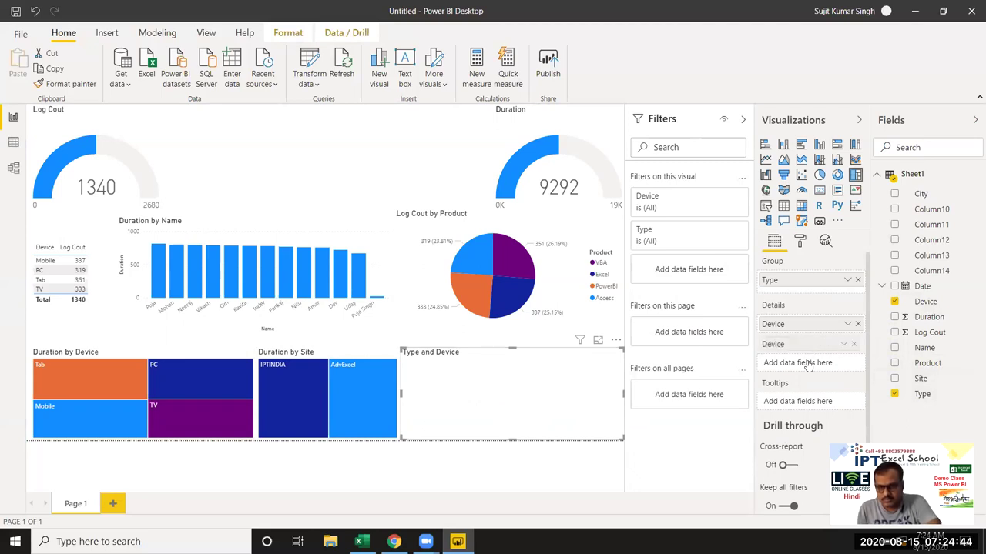
pyautogui.moveTo(801, 326); pyautogui.dragTo(972, 364)
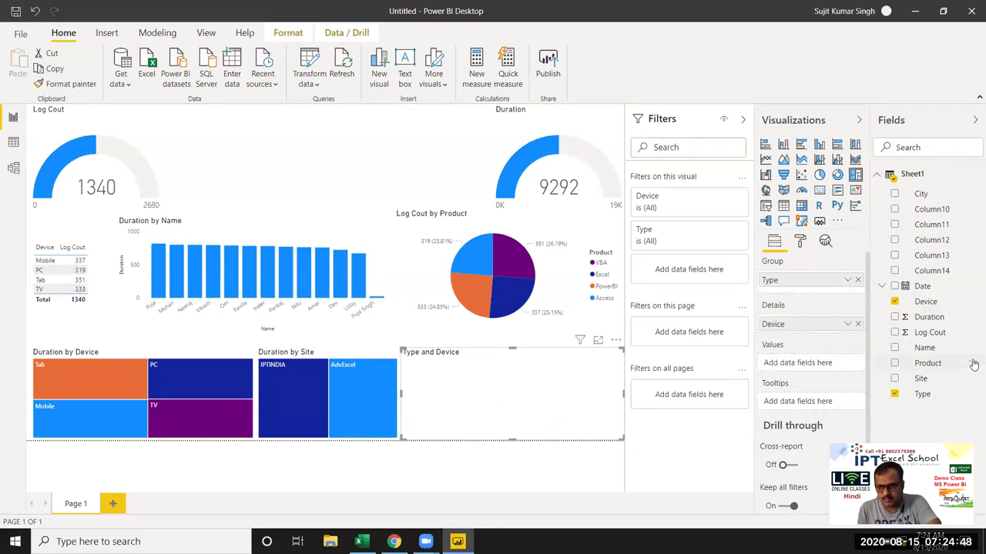
pyautogui.moveTo(930, 322)
pyautogui.mouseDown()
pyautogui.moveTo(790, 392)
pyautogui.moveTo(797, 365)
pyautogui.mouseUp()
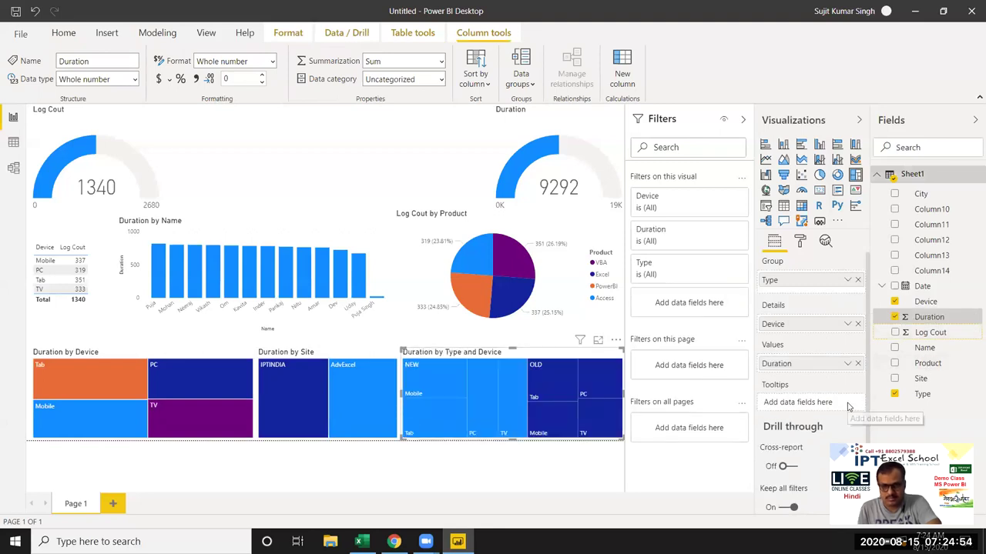
pyautogui.click(361, 479)
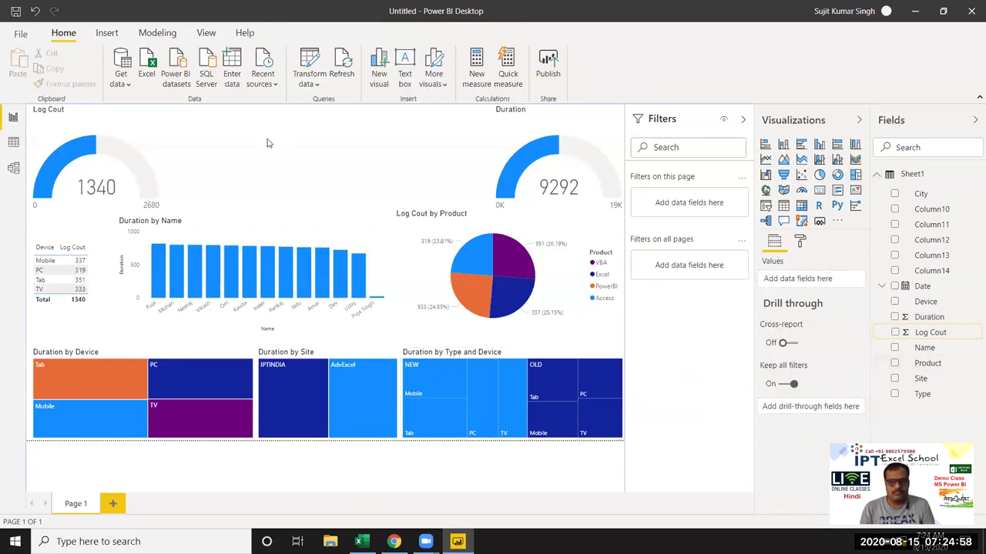
# Insert a text box reading 'Web Service Report' as the report title.
pyautogui.click(107, 33)
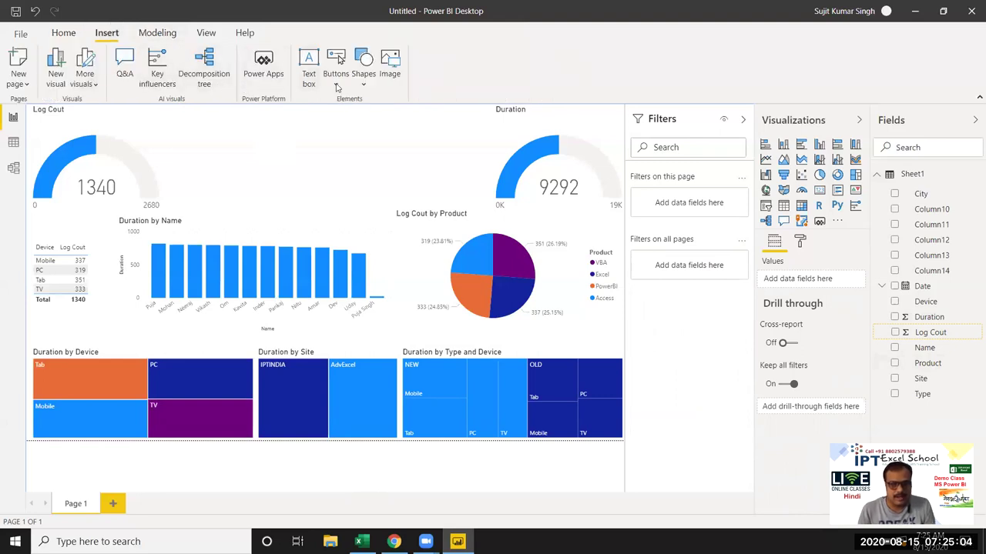
pyautogui.click(309, 65)
pyautogui.write('Web')
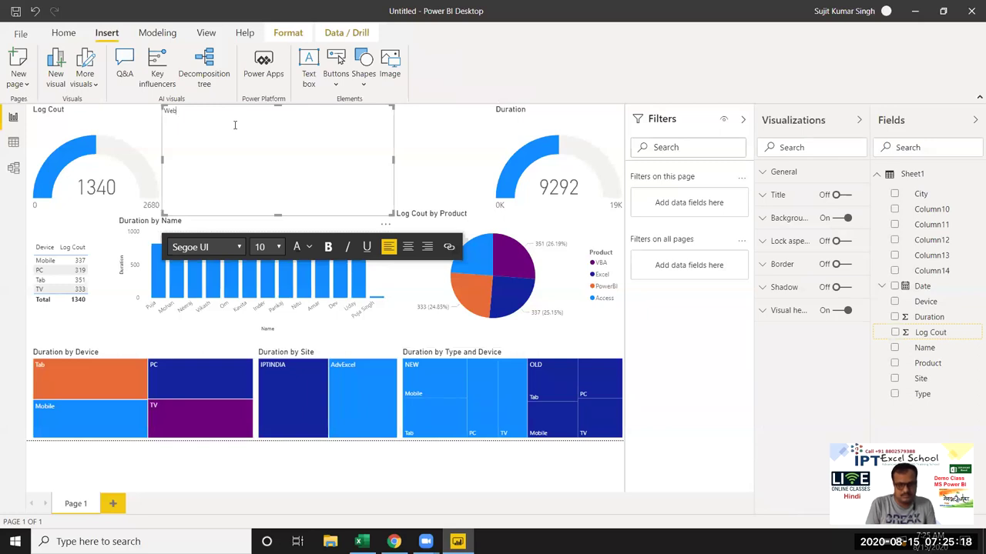
pyautogui.write('Sa')
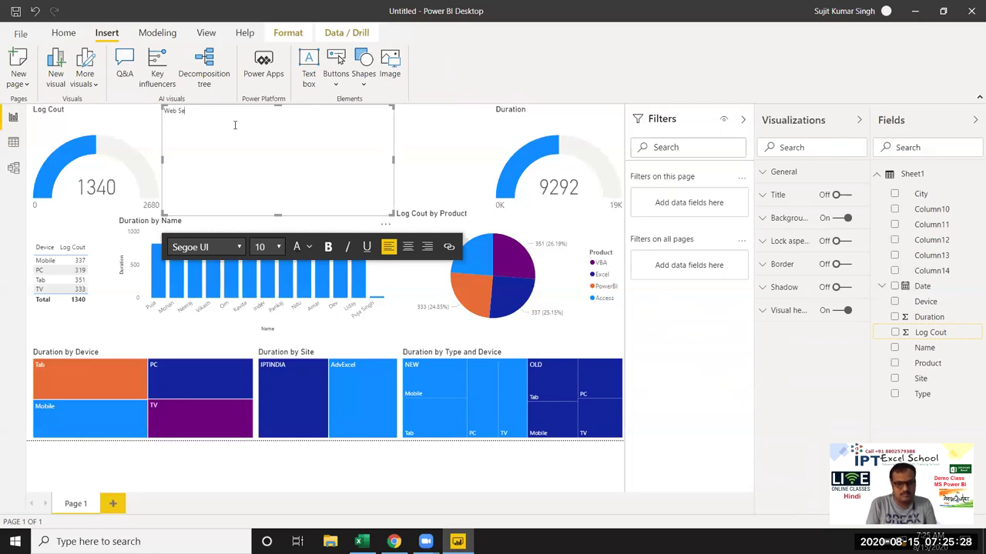
pyautogui.write('vice')
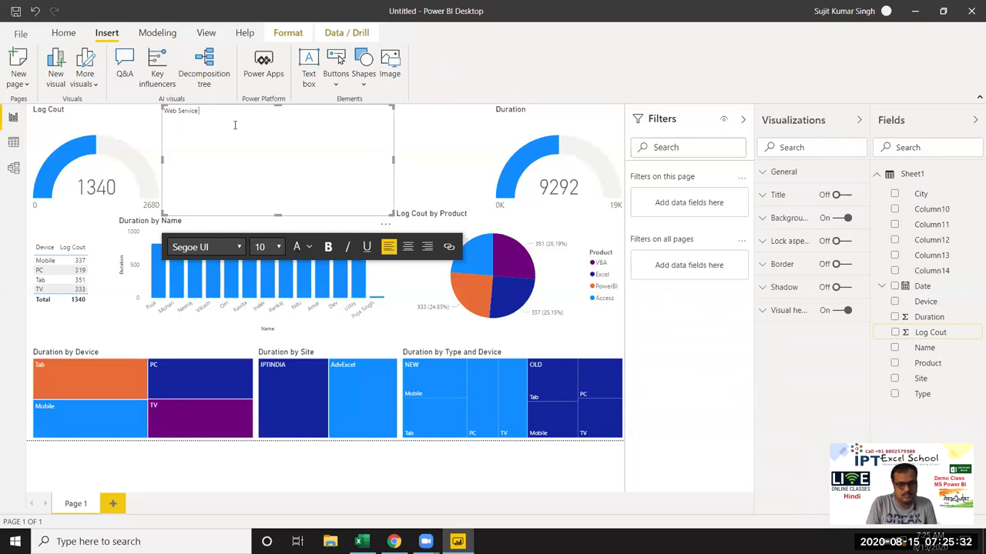
pyautogui.write(' Re')
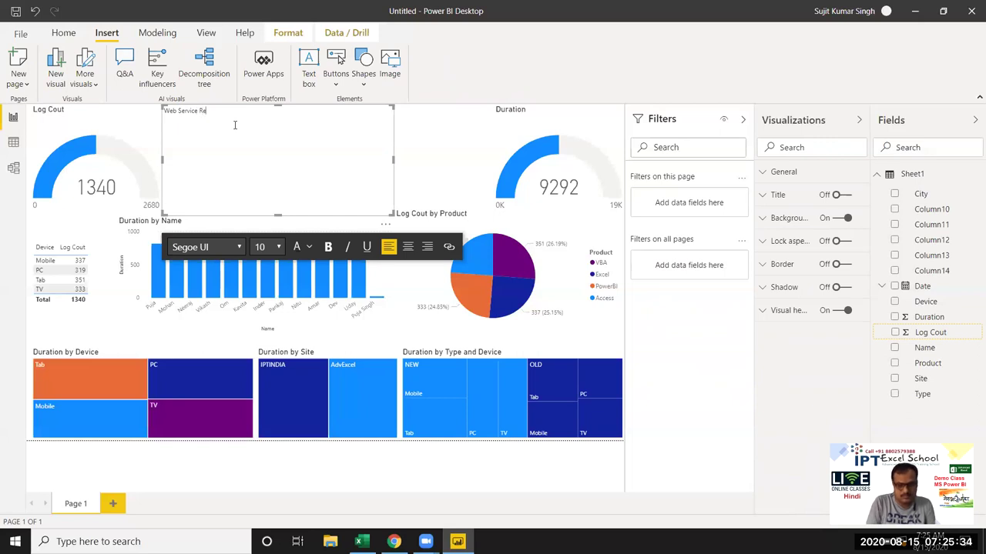
pyautogui.write('port')
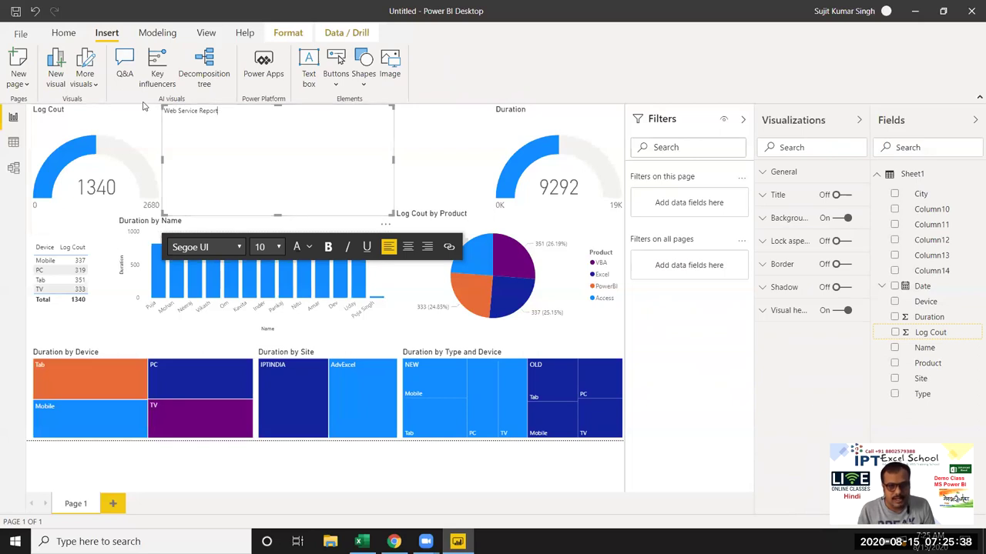
# Set the title text to 40 pt, shrink its box to fit, and place it top centre.
pyautogui.hotkey('ctrl', 'a')
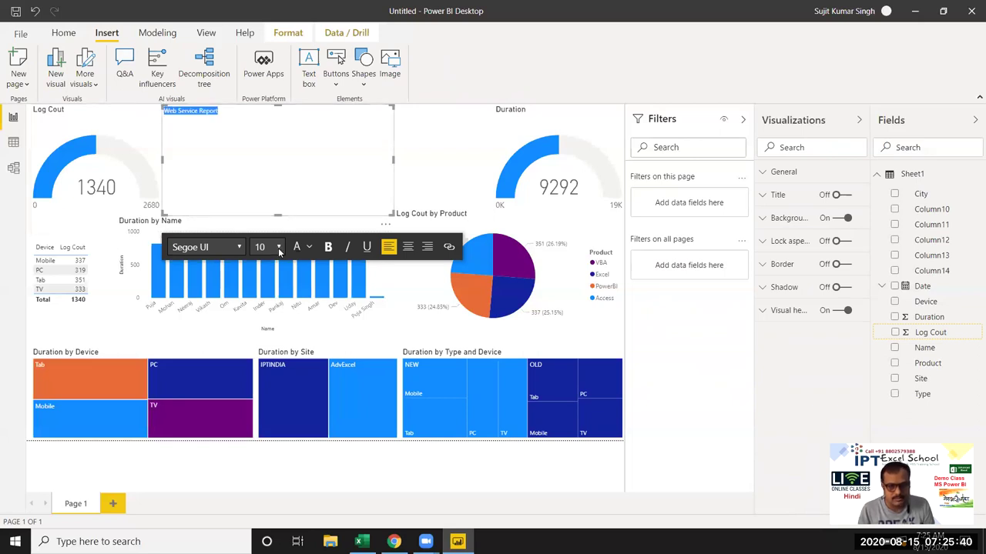
pyautogui.click(279, 247)
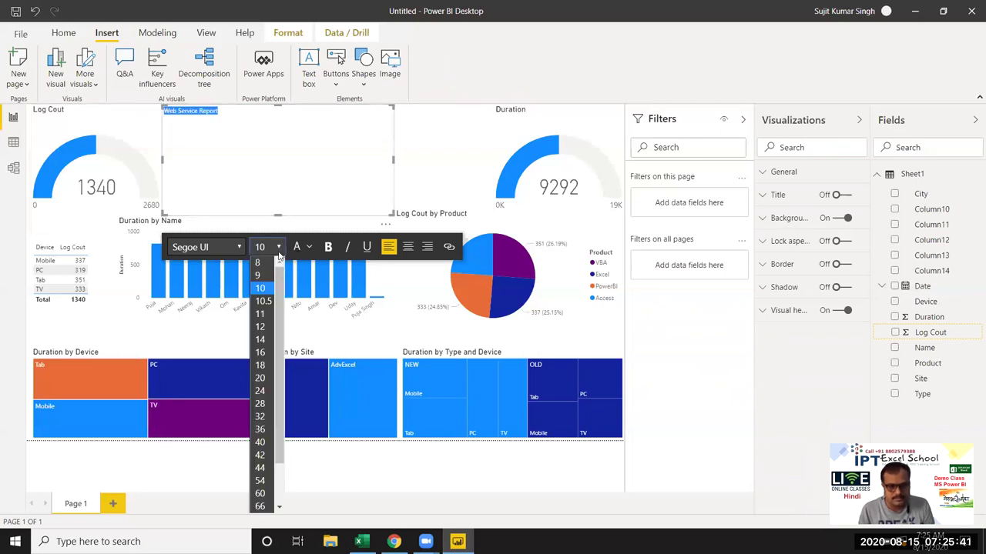
pyautogui.click(260, 442)
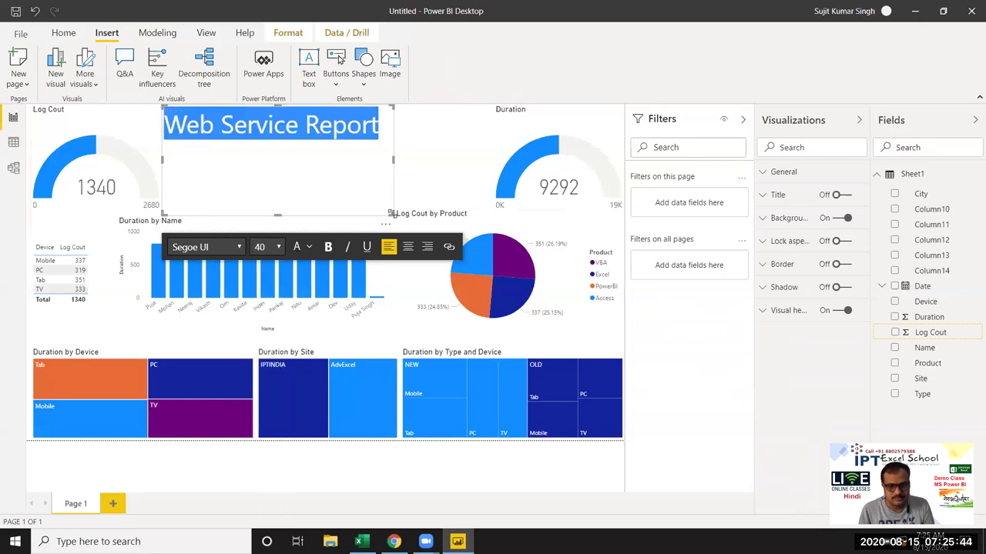
pyautogui.moveTo(391, 214)
pyautogui.mouseDown()
pyautogui.moveTo(381, 146)
pyautogui.moveTo(369, 167)
pyautogui.mouseUp()
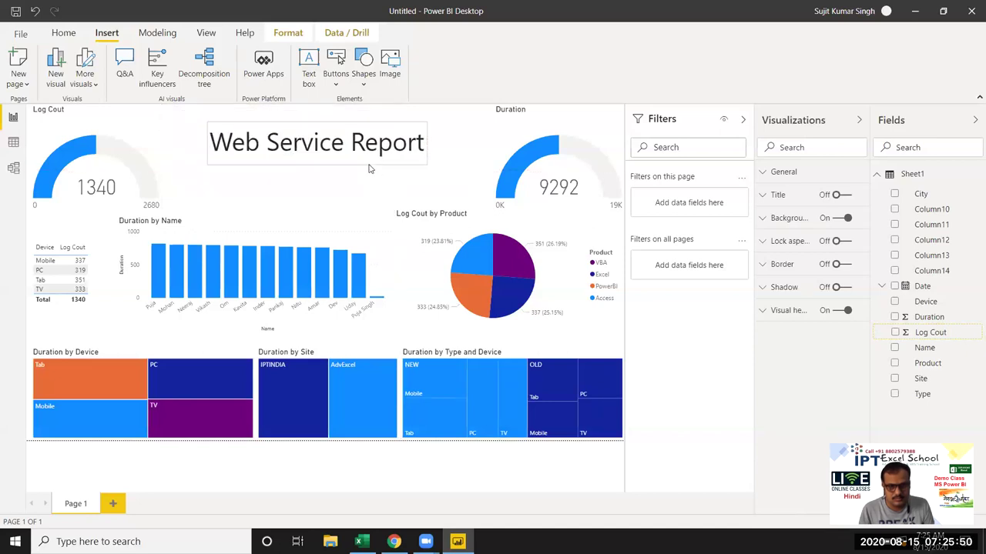
pyautogui.moveTo(369, 168); pyautogui.dragTo(370, 159)
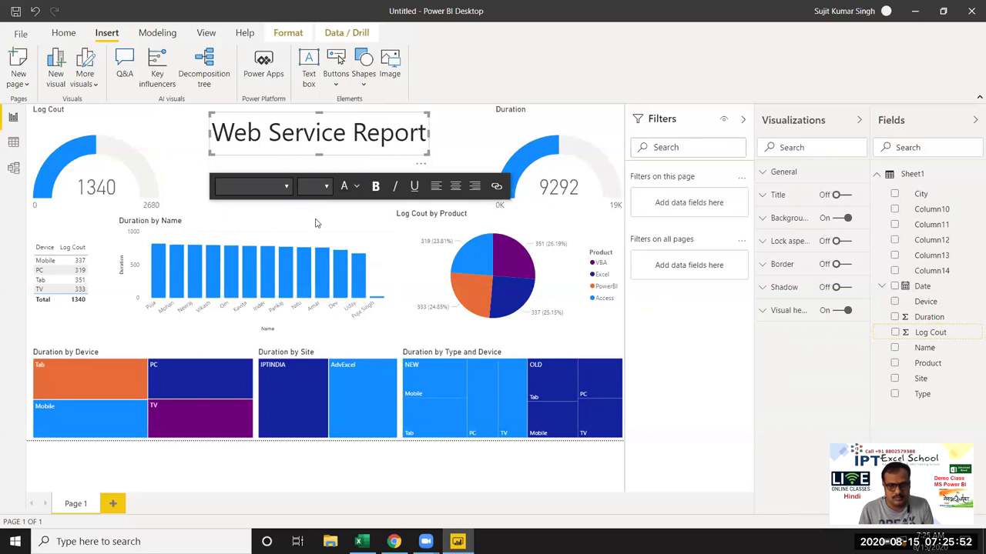
pyautogui.click(455, 148)
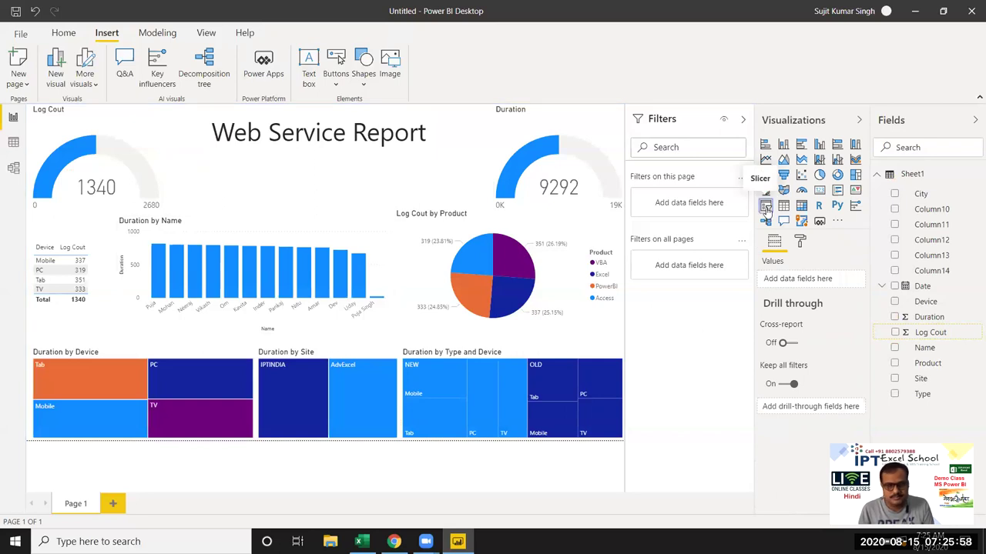
# Add a Date slicer and size it below the title, spanning between the two gauges.
pyautogui.click(765, 205)
pyautogui.moveTo(143, 166); pyautogui.dragTo(275, 159)
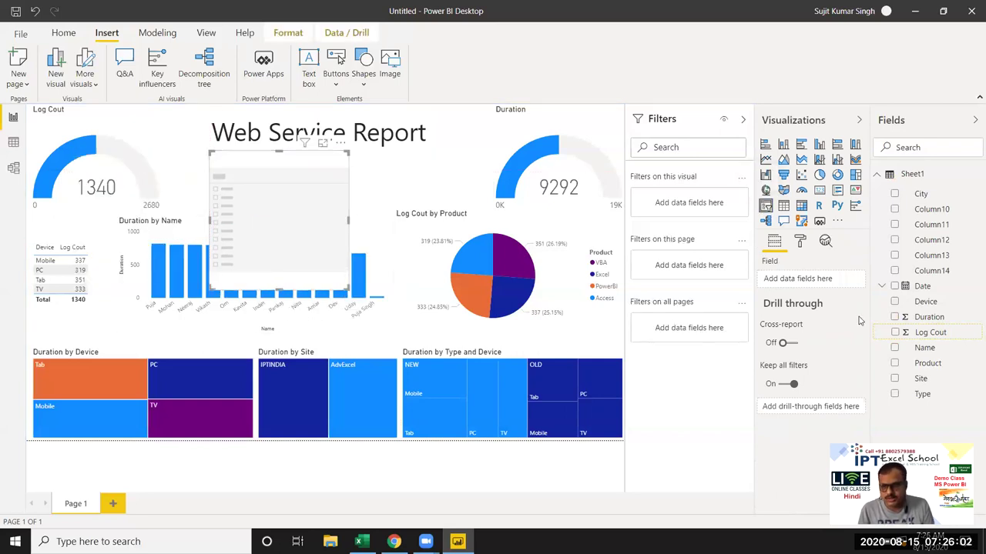
pyautogui.moveTo(932, 296); pyautogui.dragTo(304, 203)
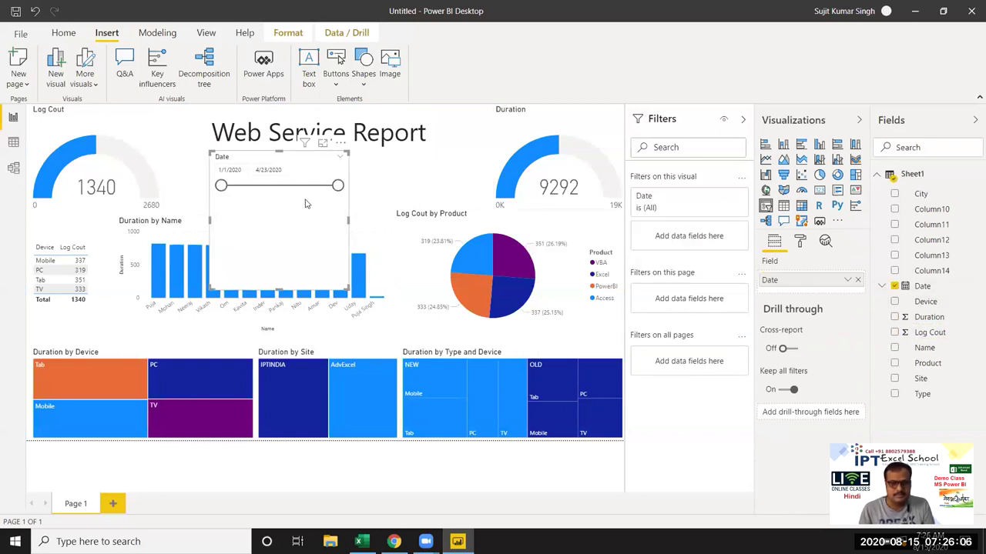
pyautogui.click(349, 292)
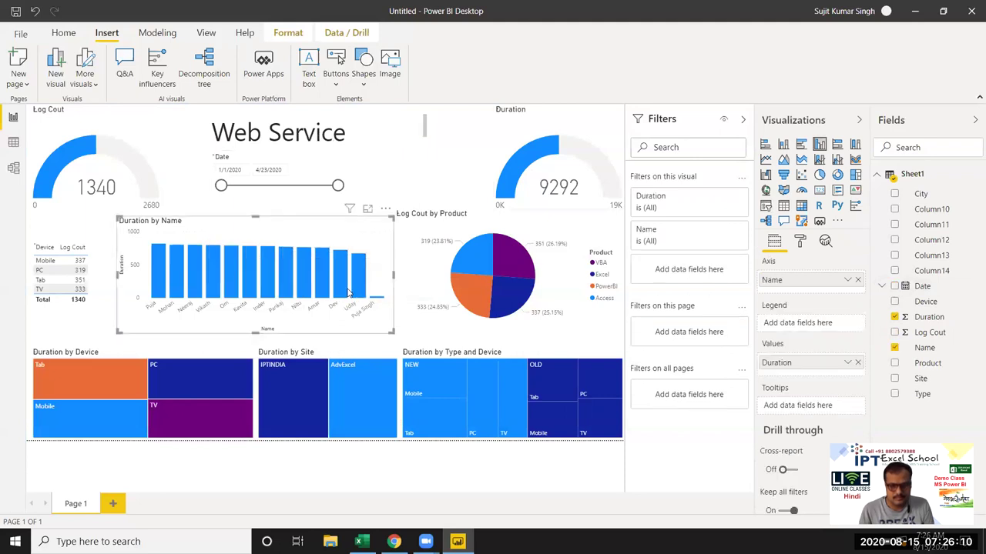
pyautogui.click(323, 173)
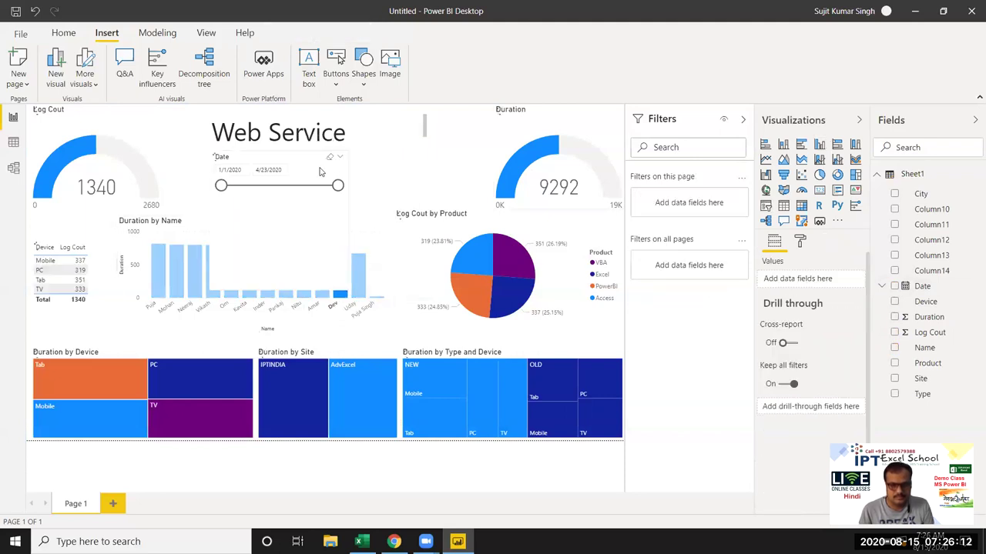
pyautogui.click(300, 230)
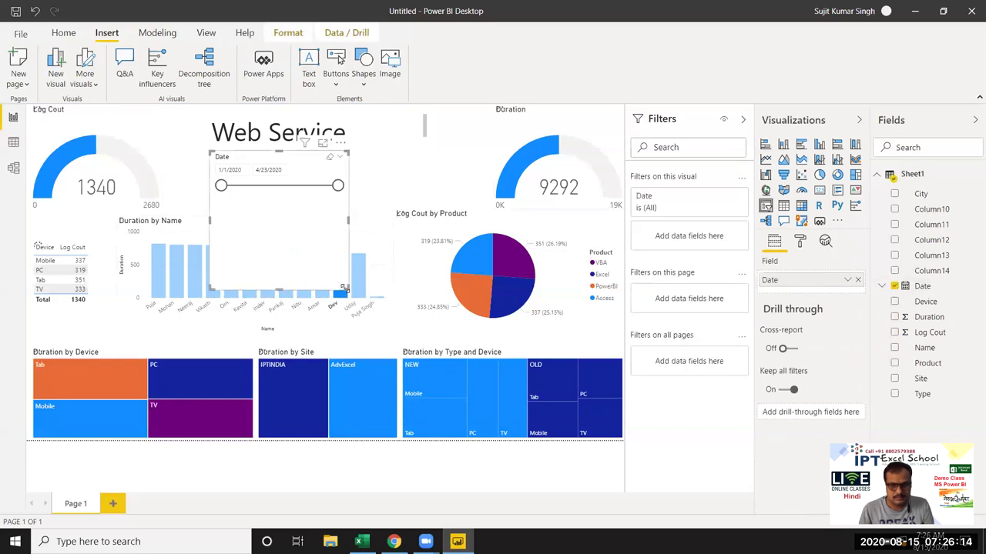
pyautogui.moveTo(391, 254); pyautogui.dragTo(338, 228)
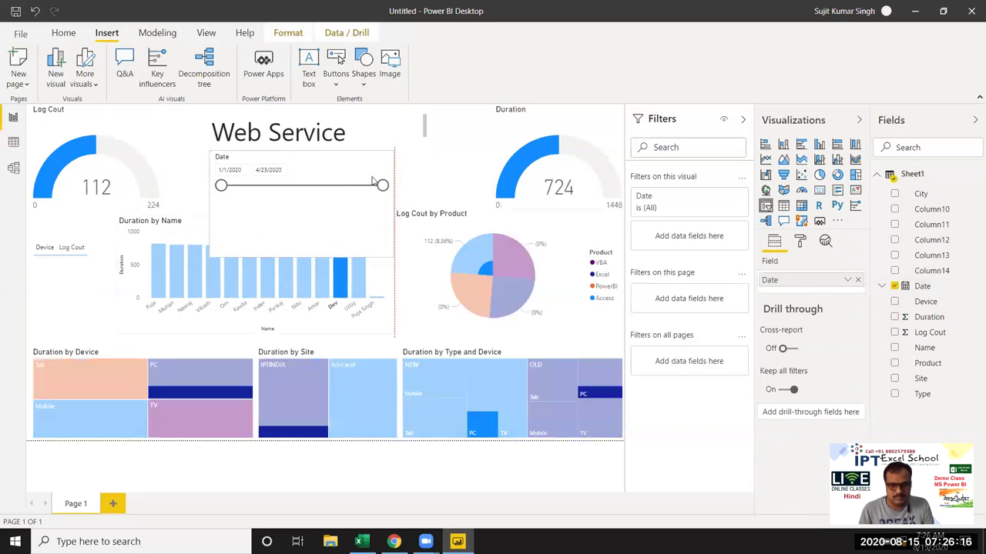
pyautogui.moveTo(372, 182); pyautogui.dragTo(479, 207)
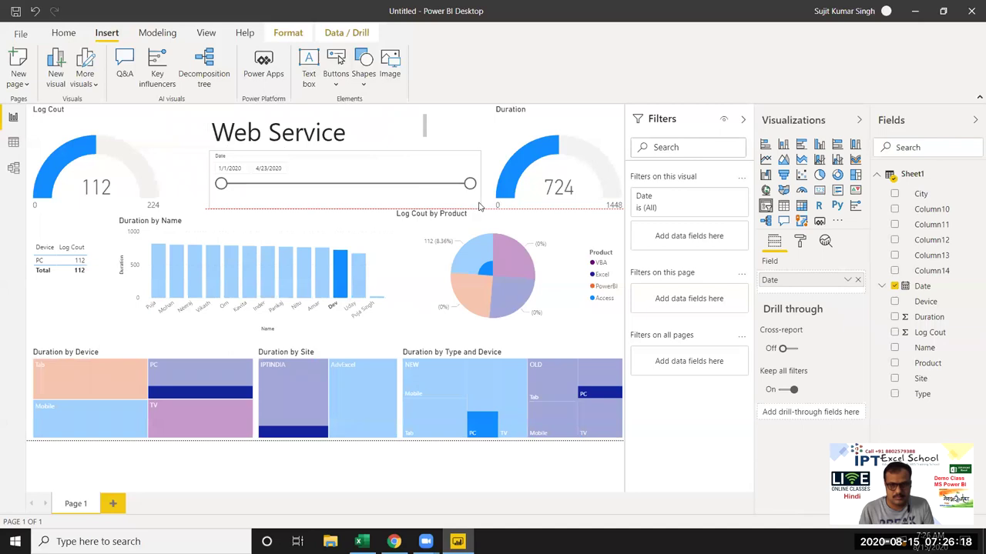
pyautogui.moveTo(479, 207); pyautogui.dragTo(474, 207)
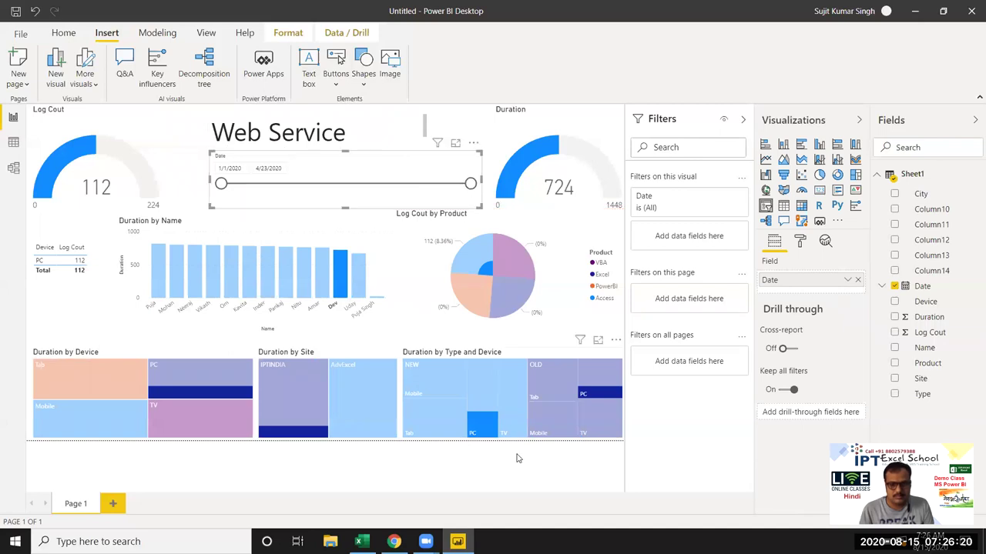
pyautogui.moveTo(387, 166); pyautogui.dragTo(384, 167)
# Widen the title text box so 'Web Service Report' fits on one line.
pyautogui.click(566, 130)
pyautogui.click(410, 140)
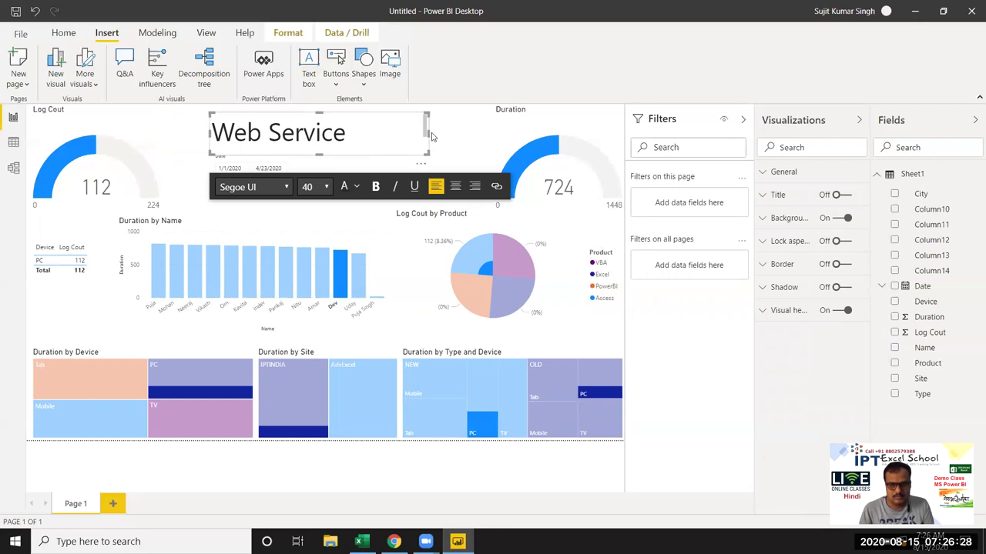
pyautogui.moveTo(428, 134); pyautogui.dragTo(472, 134)
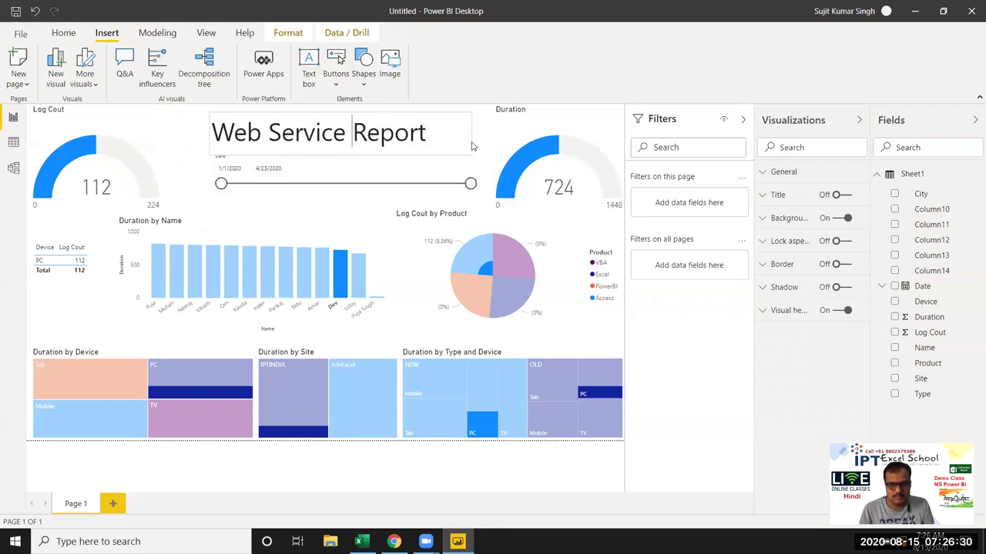
# Cross-filter the report to the PC device from the Duration by Device treemap, then clear it.
pyautogui.click(493, 136)
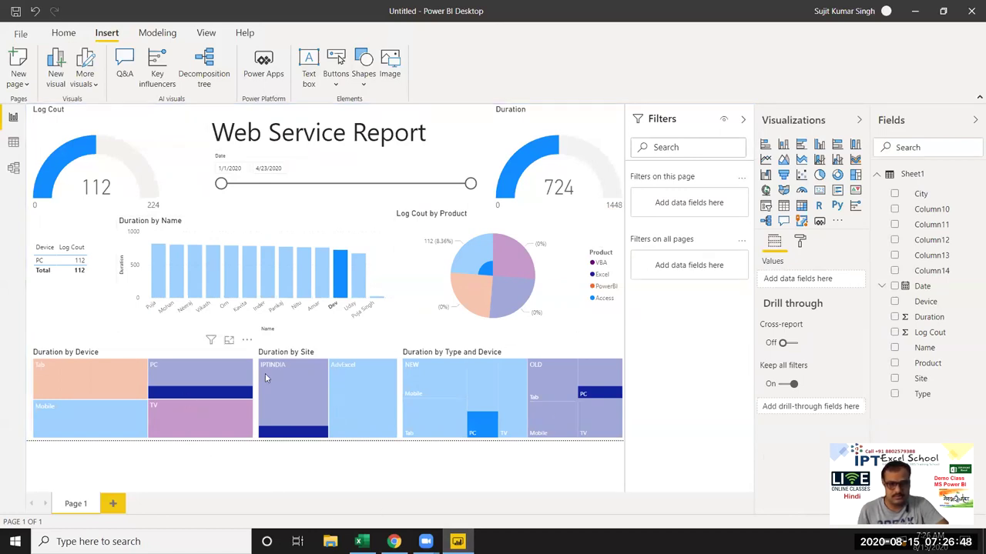
pyautogui.click(262, 378)
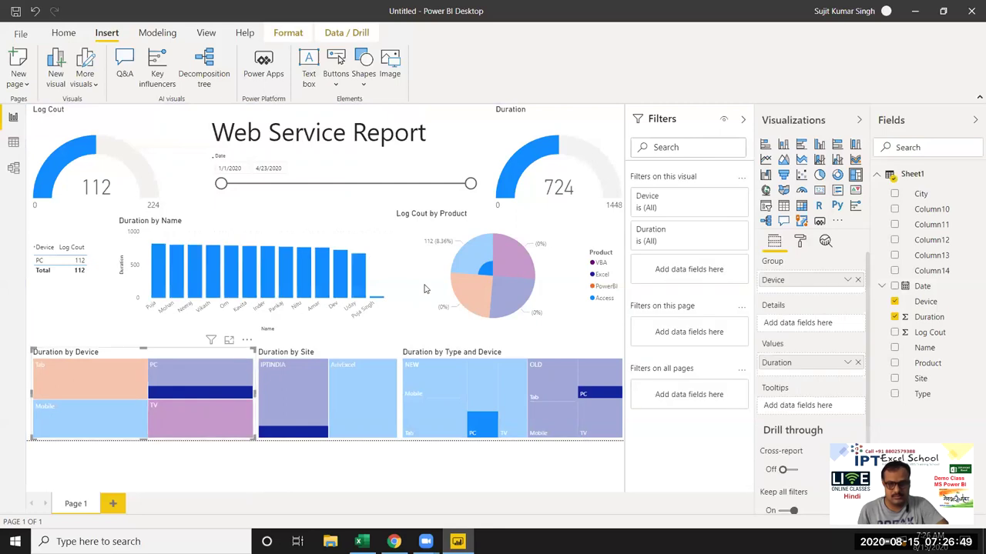
pyautogui.click(368, 294)
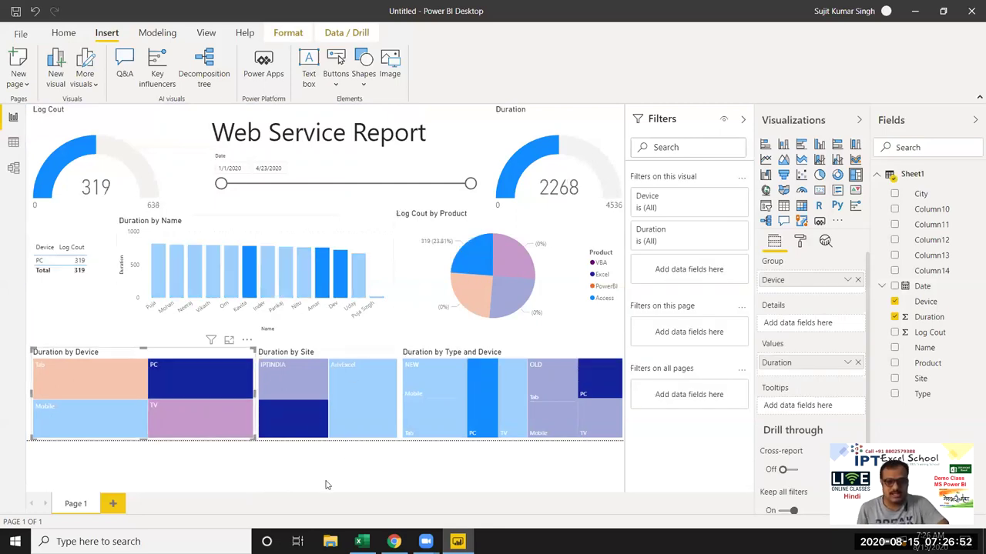
pyautogui.click(254, 470)
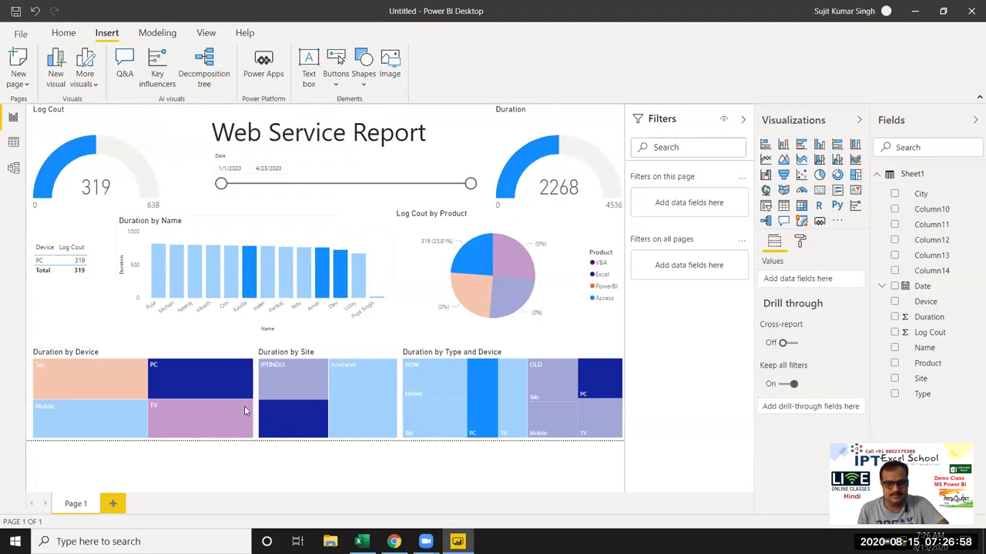
pyautogui.click(150, 110)
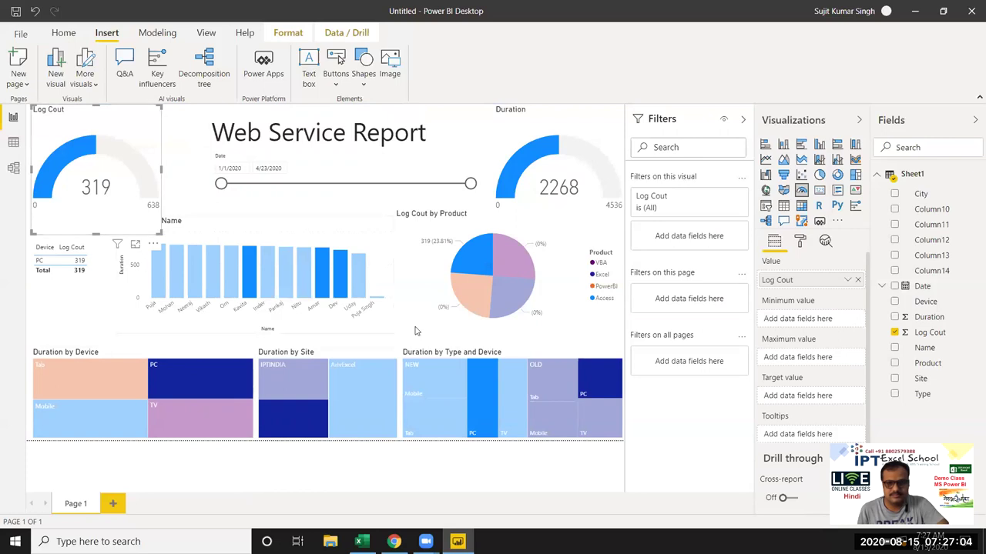
pyautogui.click(441, 473)
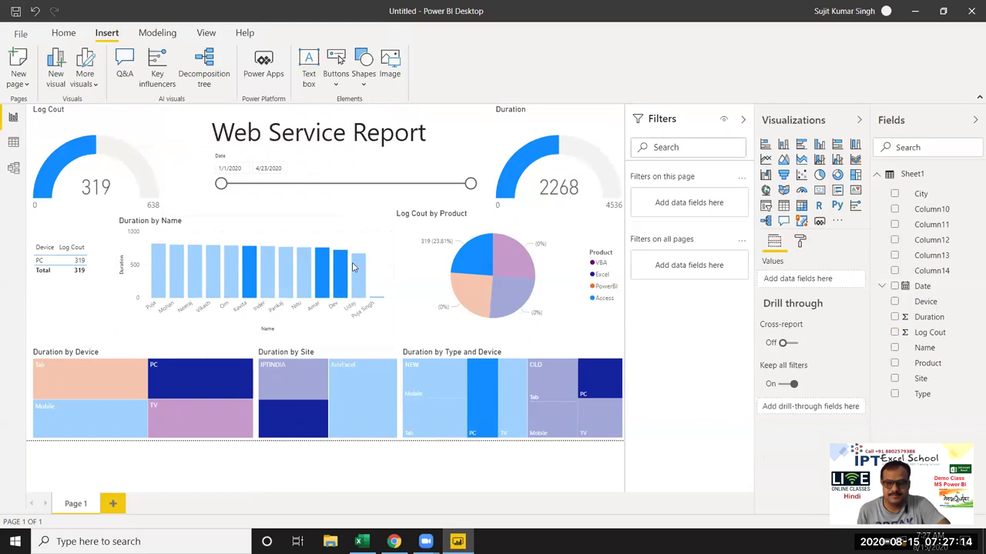
# Cross-filter by the IPTINDIA site and by OLD-type PC usage from the other treemaps.
pyautogui.moveTo(354, 267)
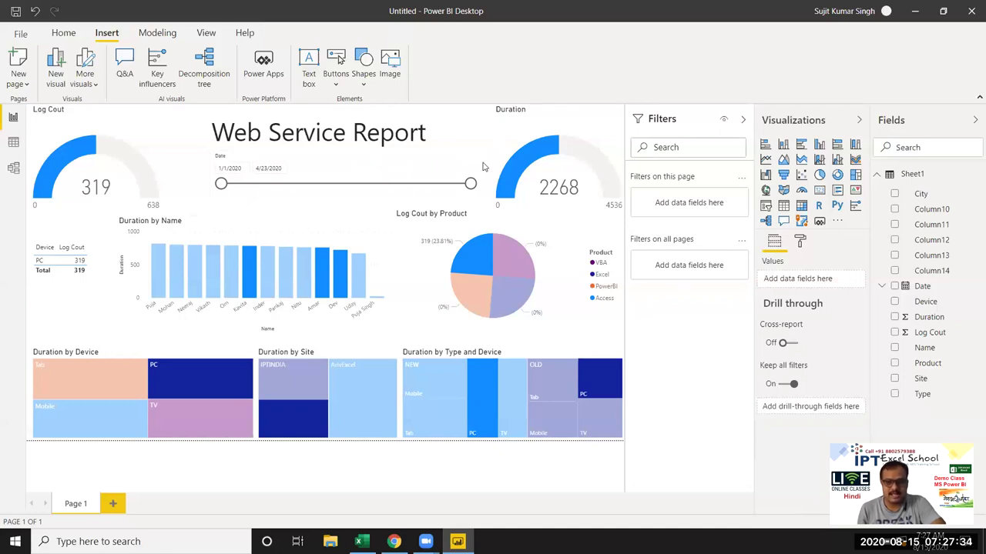
pyautogui.click(288, 422)
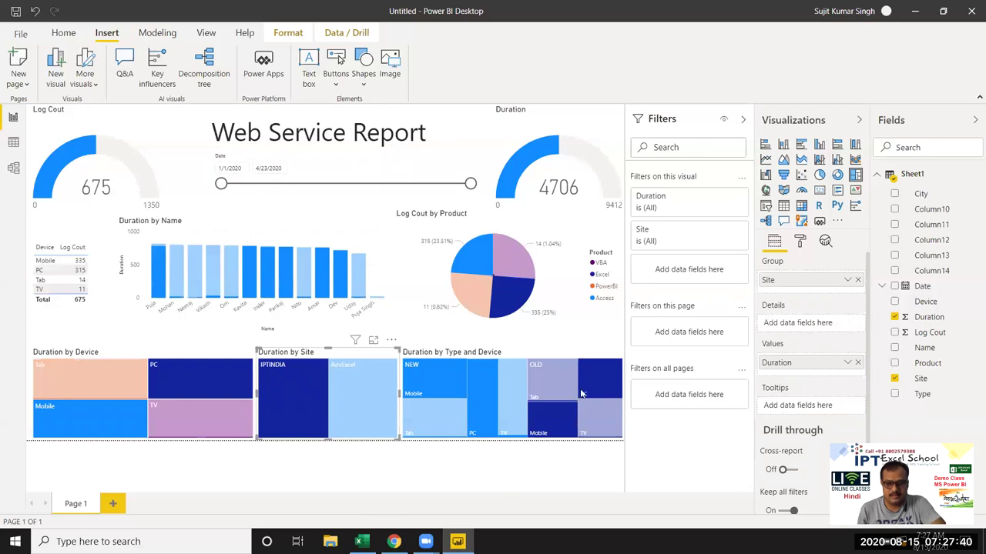
pyautogui.click(400, 491)
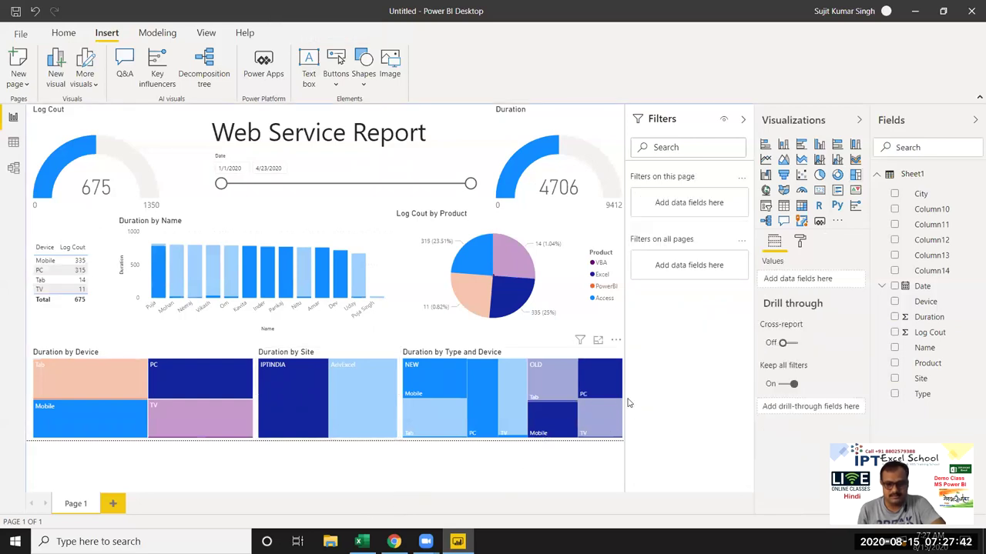
pyautogui.click(613, 392)
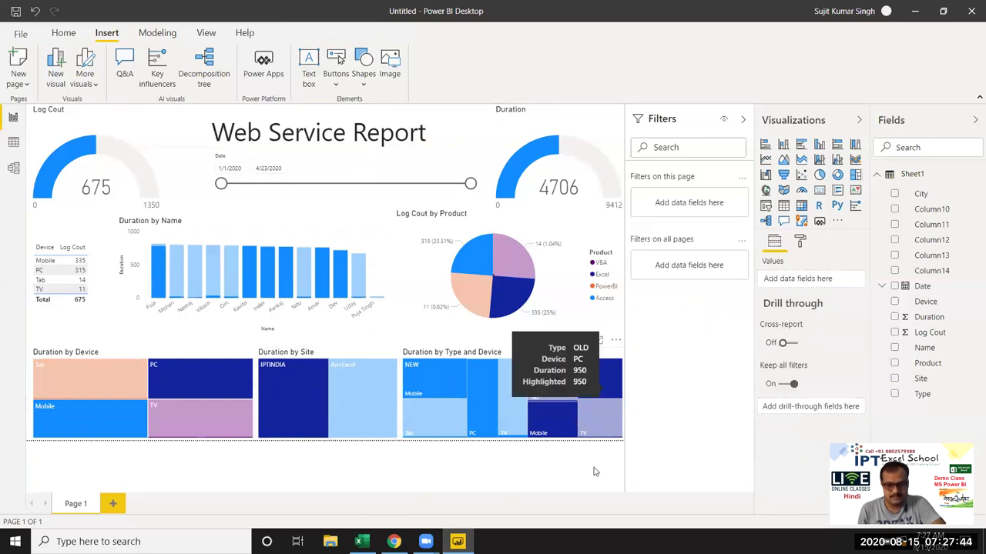
pyautogui.click(598, 393)
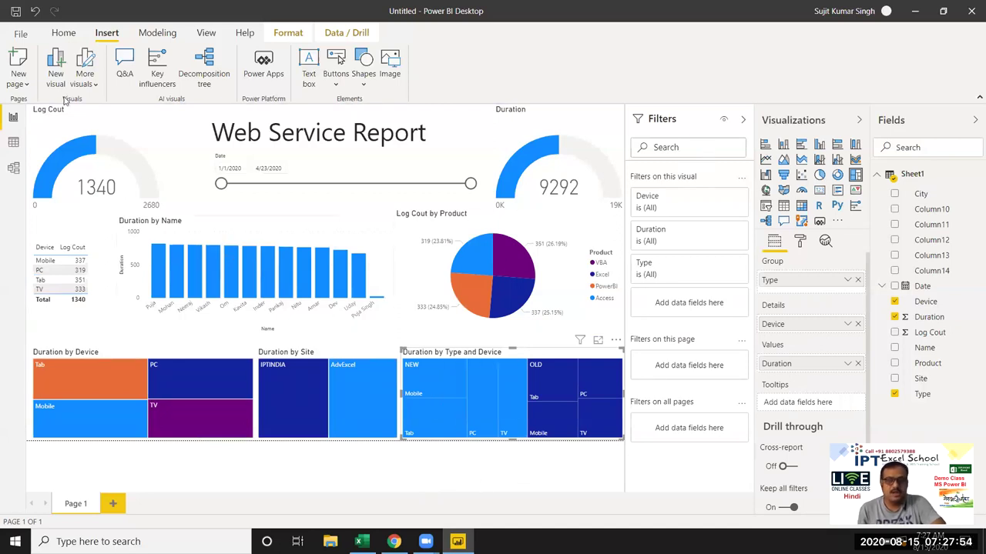
# Start publishing the report to Power BI and agree to save the changes first.
pyautogui.click(22, 34)
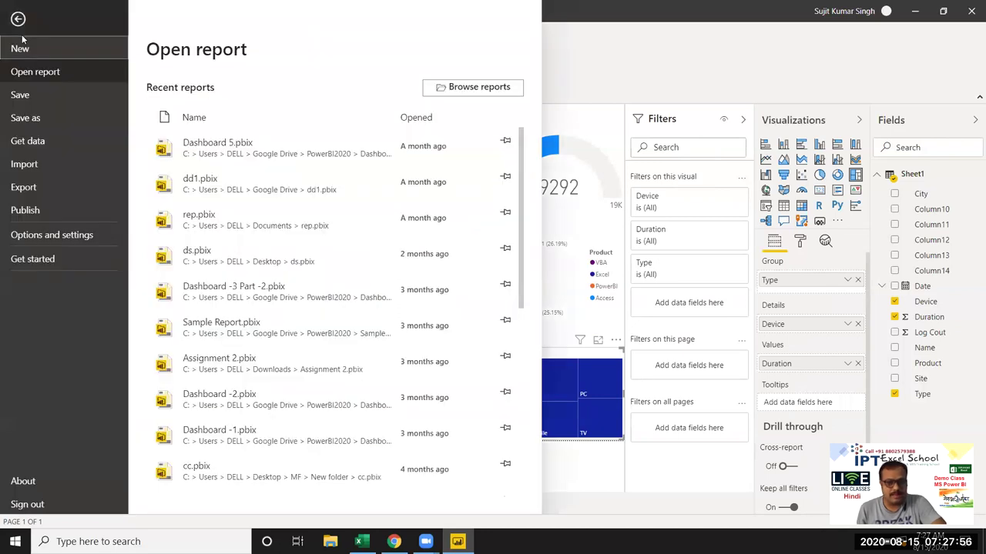
pyautogui.click(58, 189)
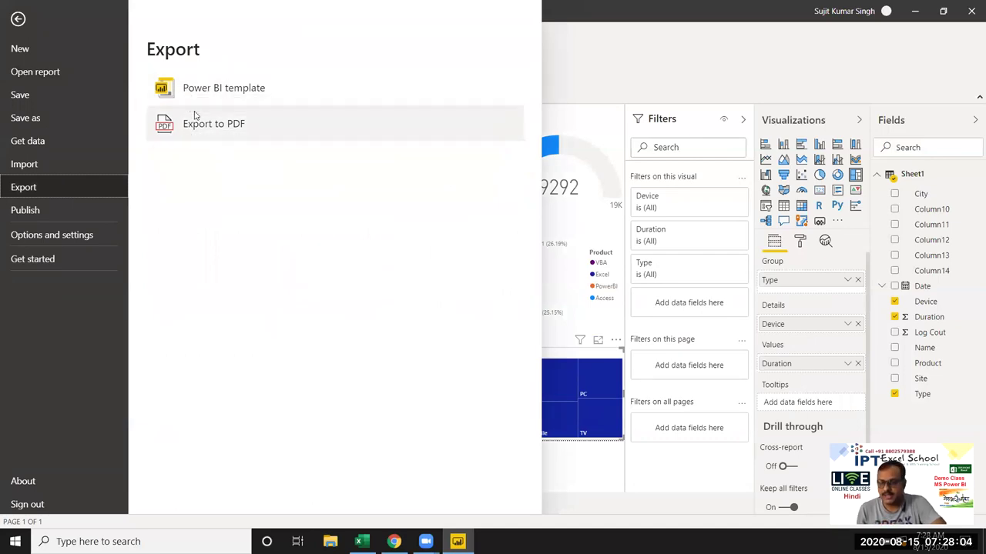
pyautogui.click(75, 214)
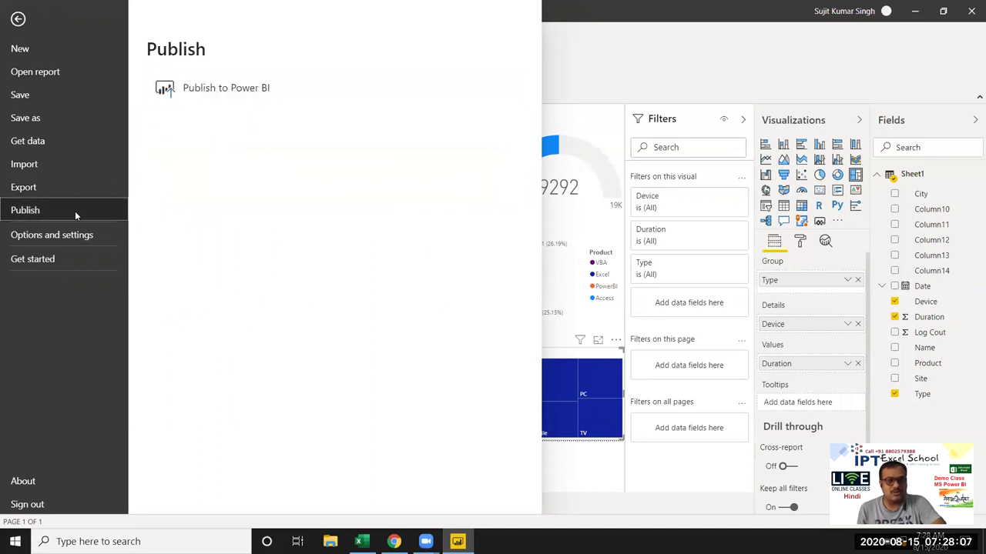
pyautogui.click(226, 97)
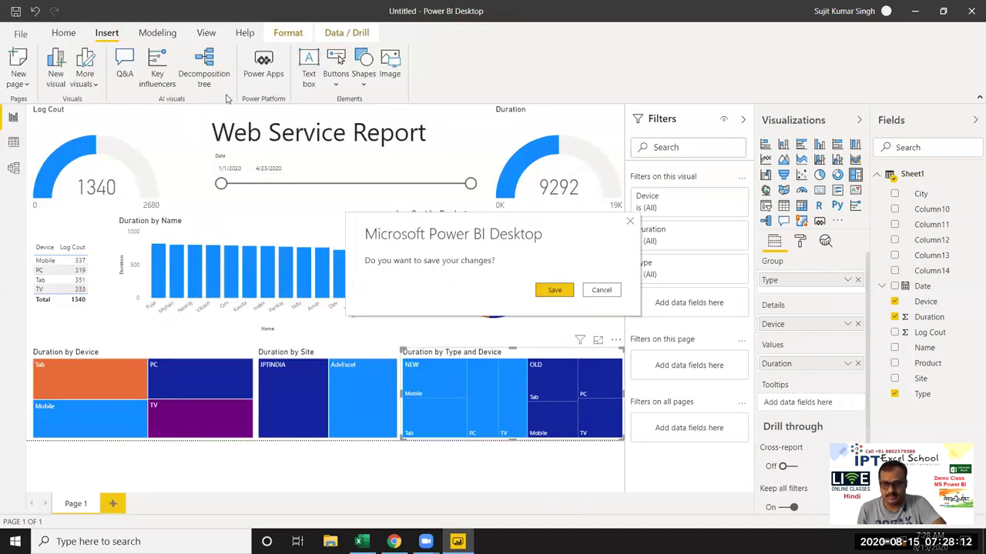
pyautogui.click(554, 291)
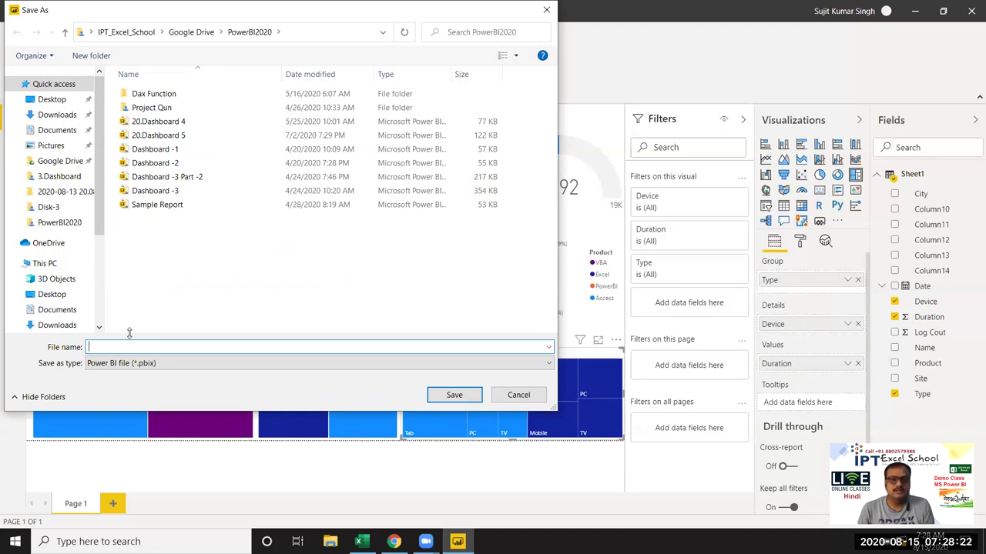
# Name the file Dashboard-6 as a Power BI file (*.pbix).
pyautogui.write('Dash')
pyautogui.press('Down')
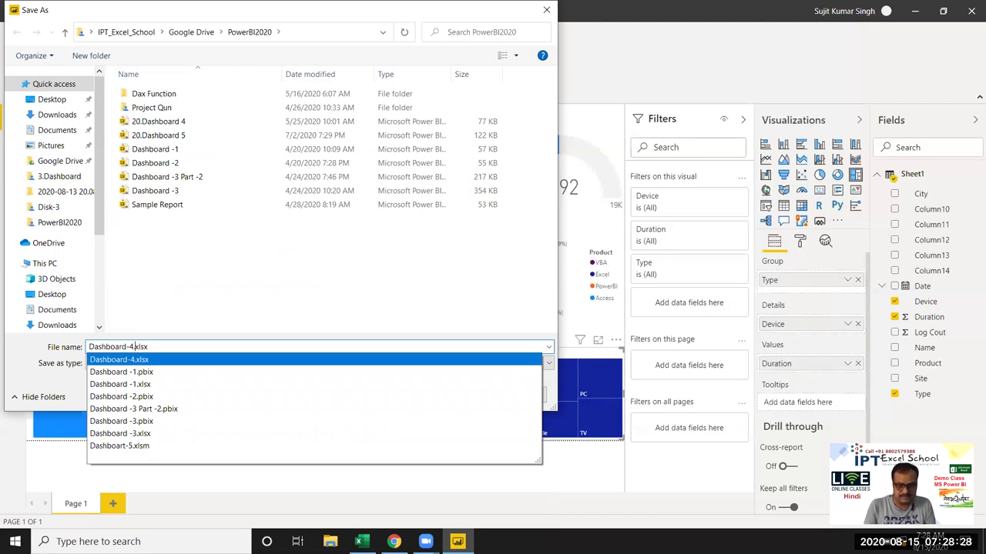
pyautogui.press('Escape')
pyautogui.write('6')
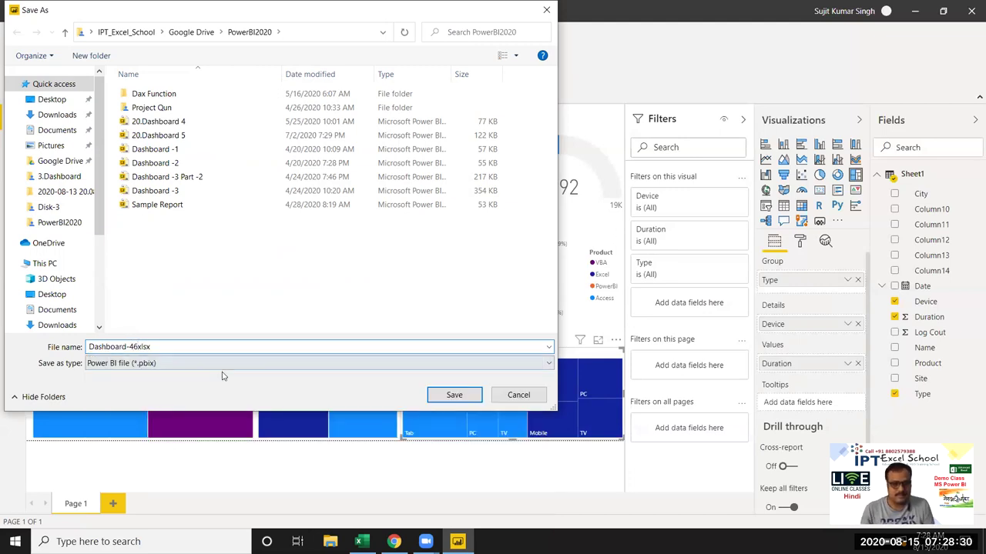
pyautogui.press('BackSpace')
pyautogui.press('BackSpace')
pyautogui.write('6')
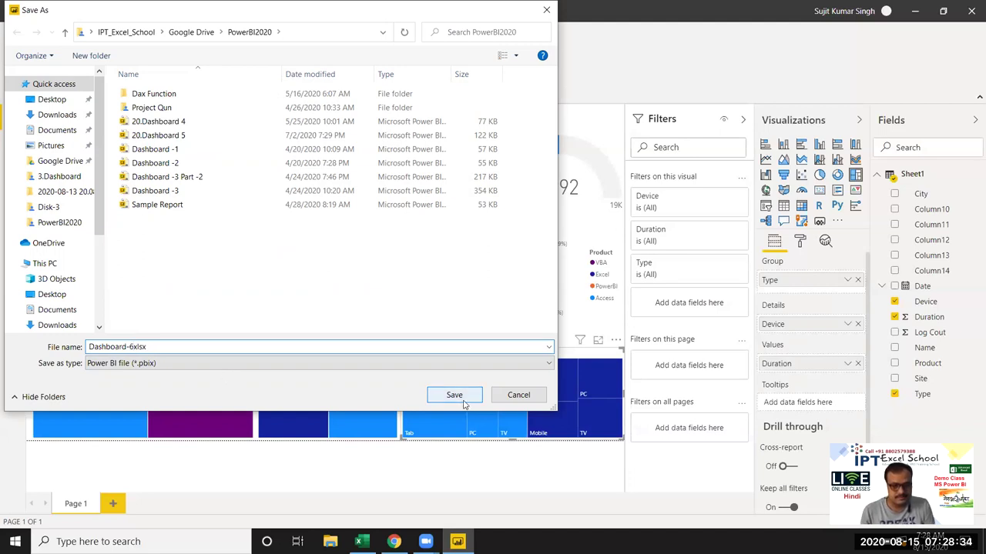
pyautogui.press('Delete')
pyautogui.press('Delete')
pyautogui.press('Delete')
# Save the report as Dashboard-6, publish it to My workspace, and dismiss the success message.
pyautogui.click(455, 396)
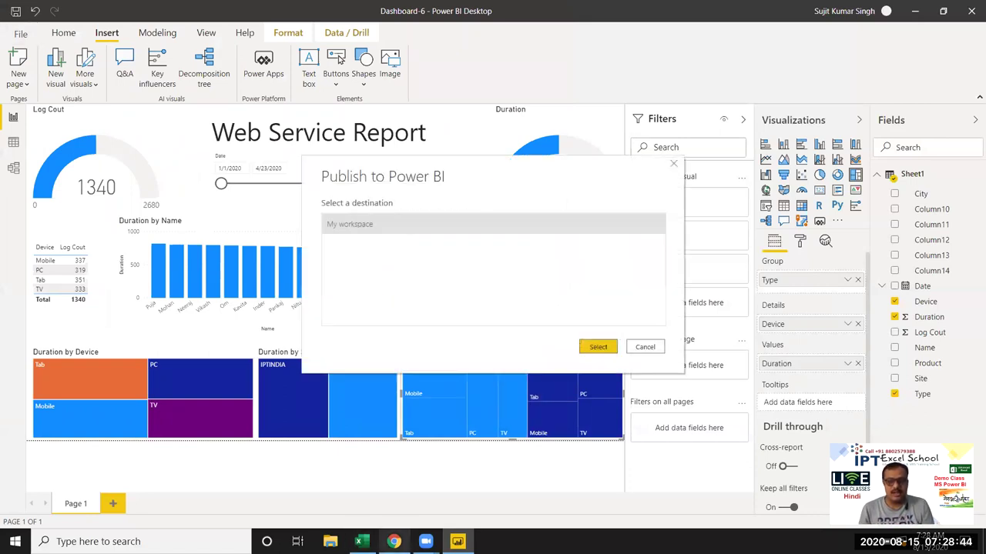
pyautogui.click(393, 542)
pyautogui.moveTo(425, 541)
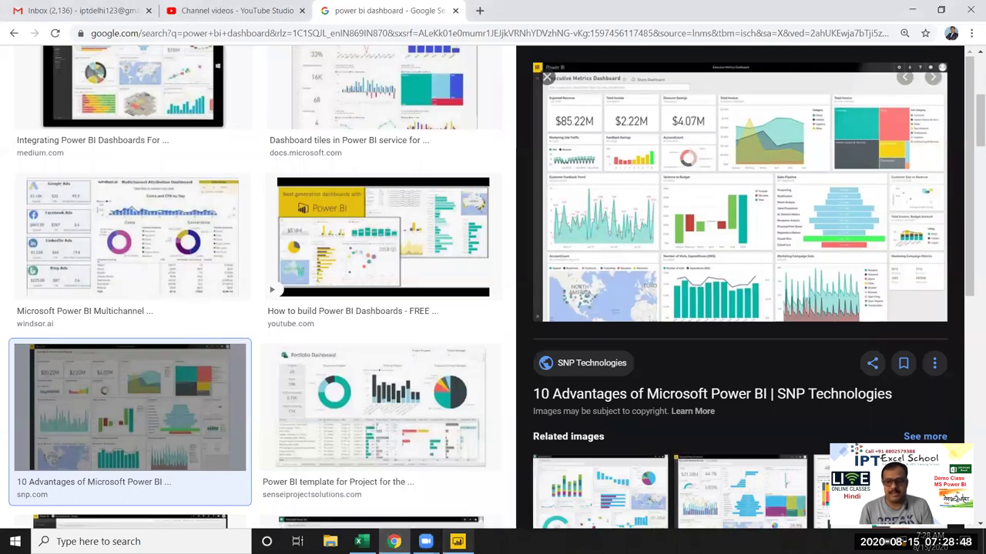
pyautogui.click(594, 346)
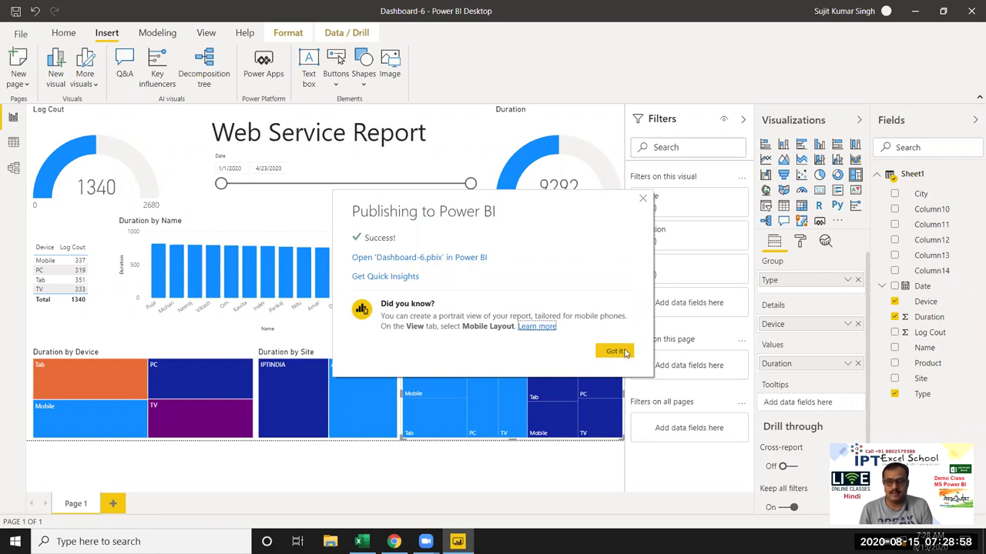
pyautogui.click(615, 351)
# In Chrome, go to iptindia.com and close the welcome popup and the ad tab.
pyautogui.hotkey('alt', 'Tab')
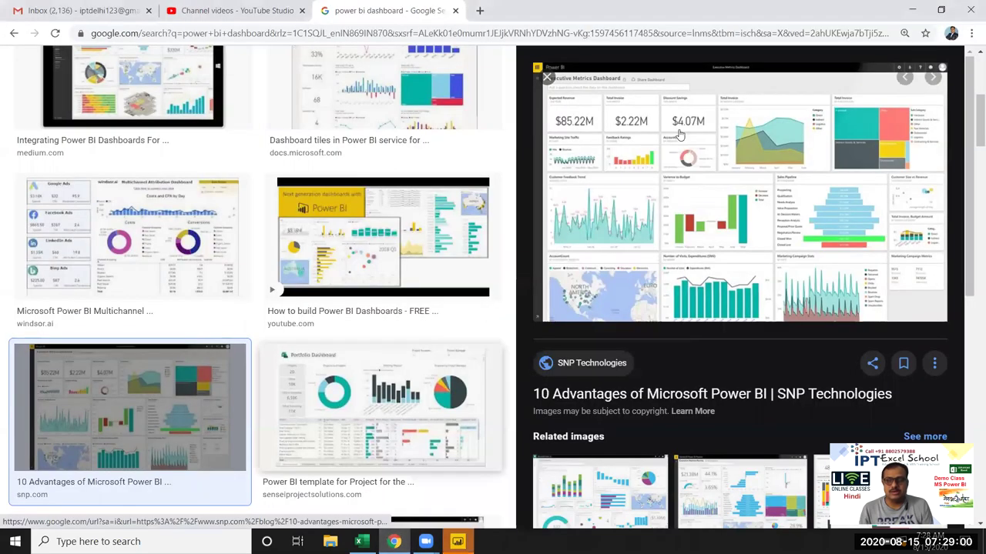
pyautogui.click(550, 36)
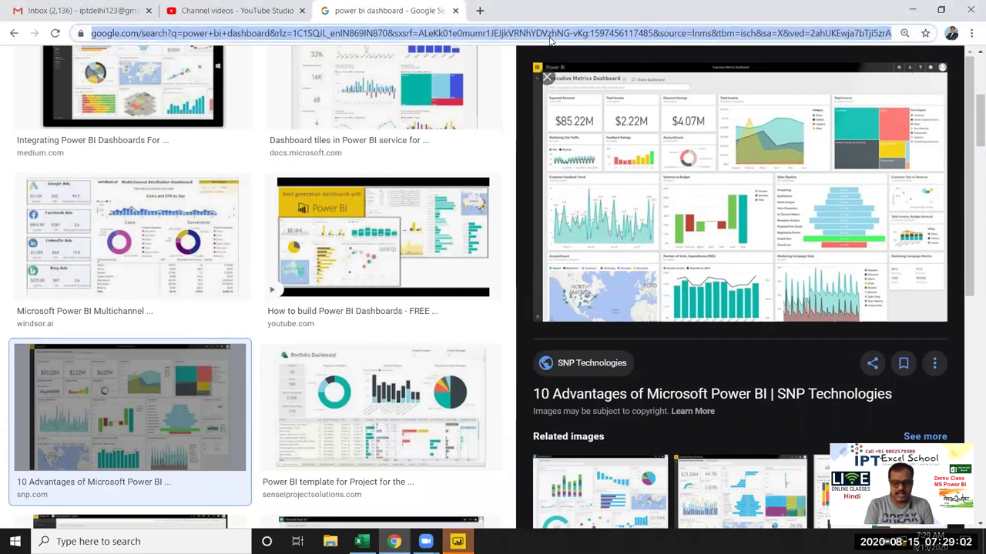
pyautogui.write('ipt')
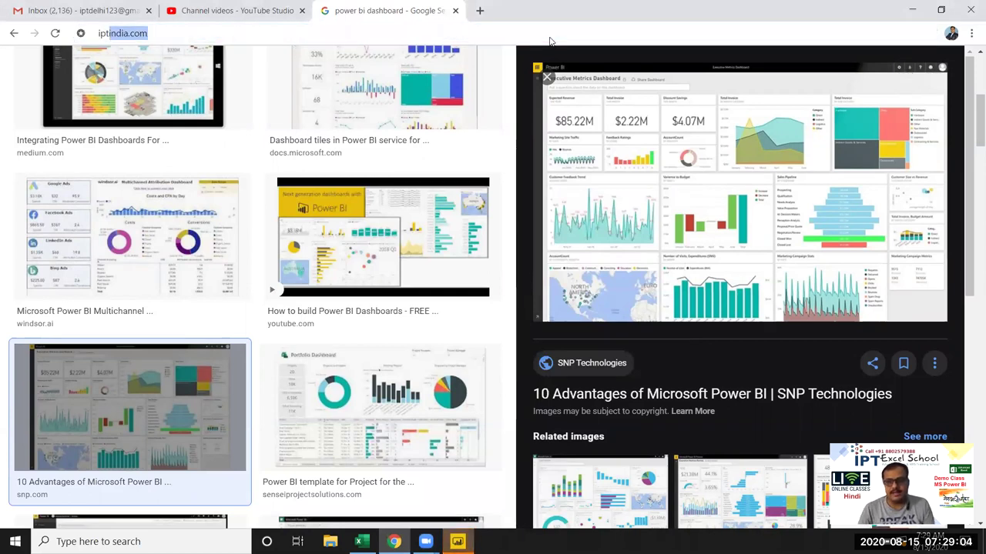
pyautogui.press('Return')
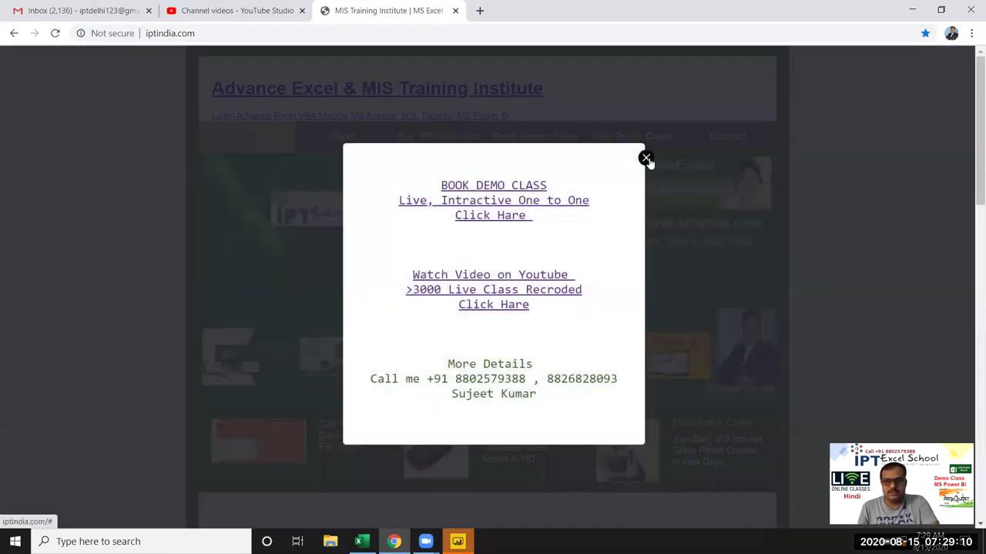
pyautogui.click(647, 160)
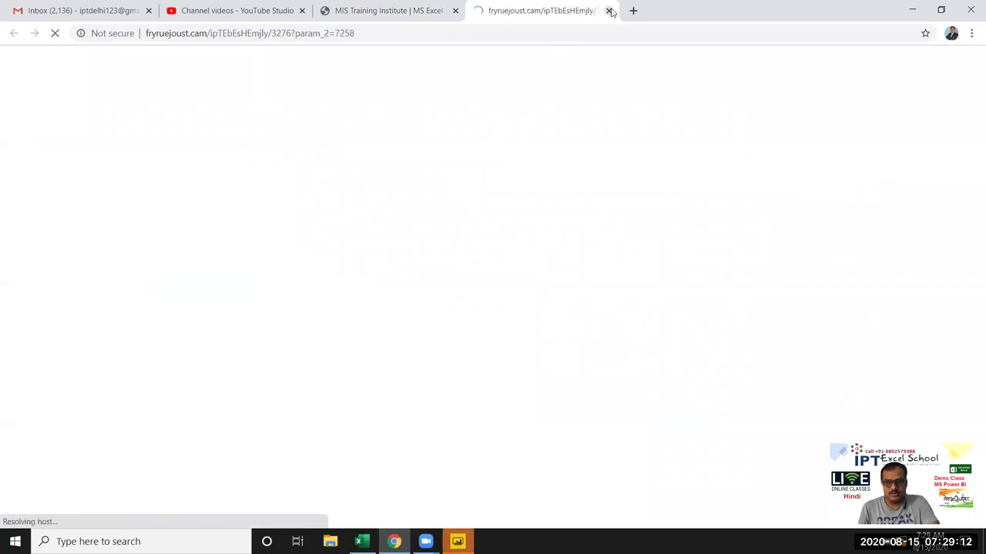
pyautogui.click(608, 10)
# Open the MS Power BI course outline PDF from the site.
pyautogui.scroll(-3, 960, 285)
pyautogui.scroll(-3, 959, 285)
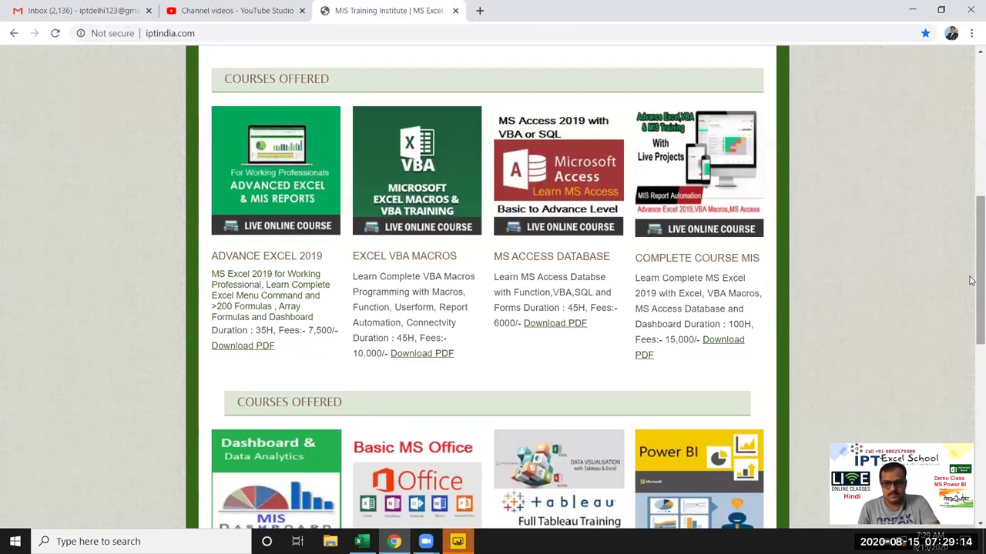
pyautogui.scroll(-4, 855, 185)
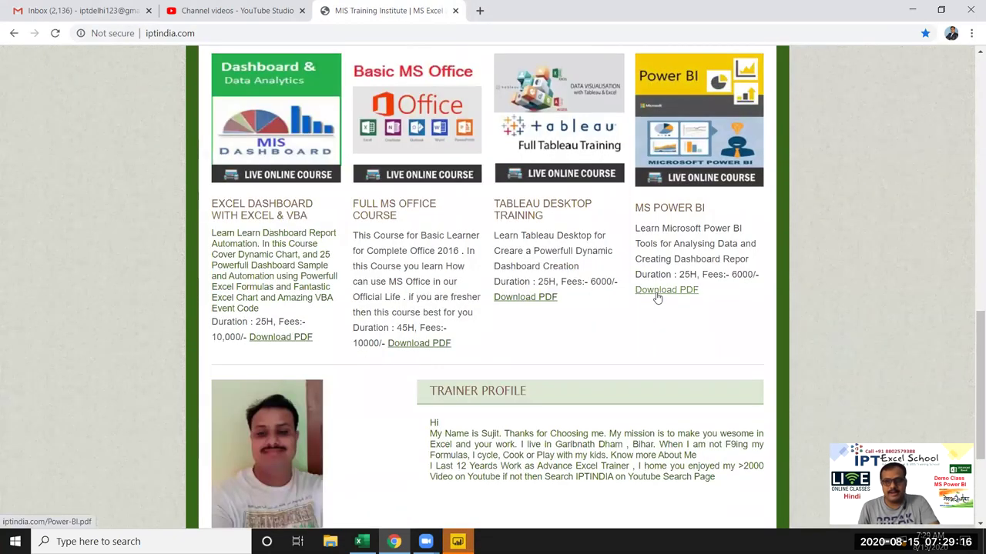
pyautogui.click(659, 296)
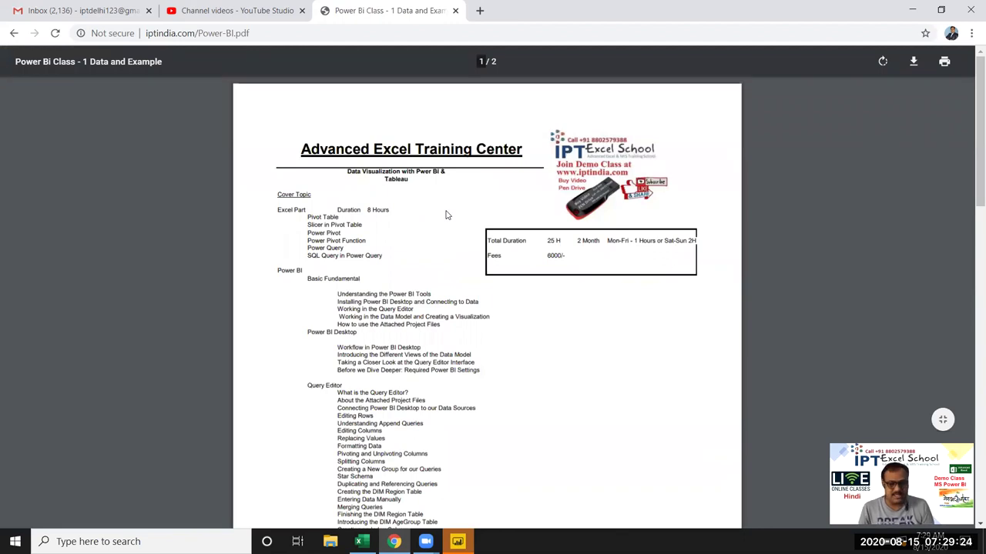
pyautogui.keyDown('ctrl'); pyautogui.scroll(1, 445, 215); pyautogui.keyUp('ctrl')
pyautogui.keyDown('ctrl'); pyautogui.scroll(1, 445, 215); pyautogui.keyUp('ctrl')
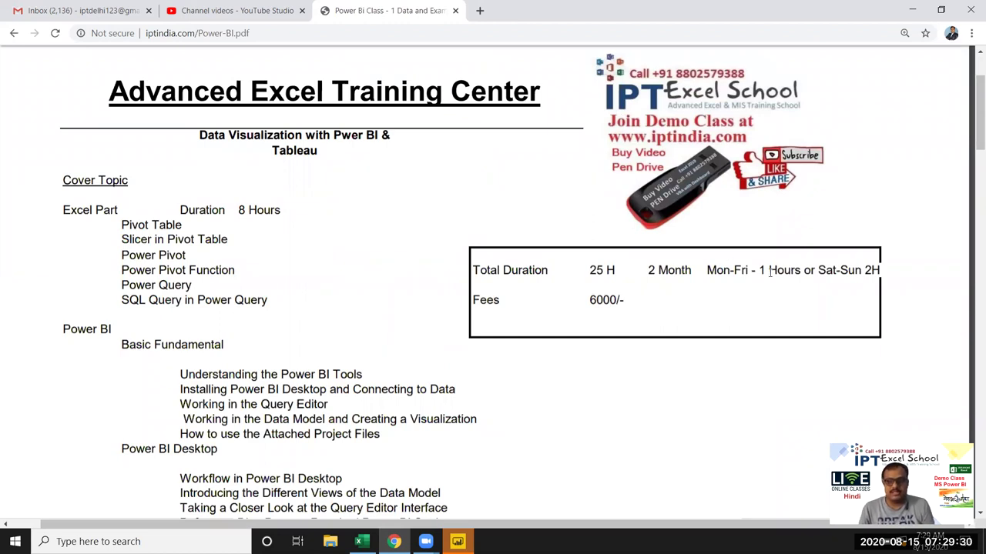
# Highlight the Mon-Fri schedule and the Excel Part topic list, then clear the highlight.
pyautogui.moveTo(765, 271); pyautogui.dragTo(709, 270)
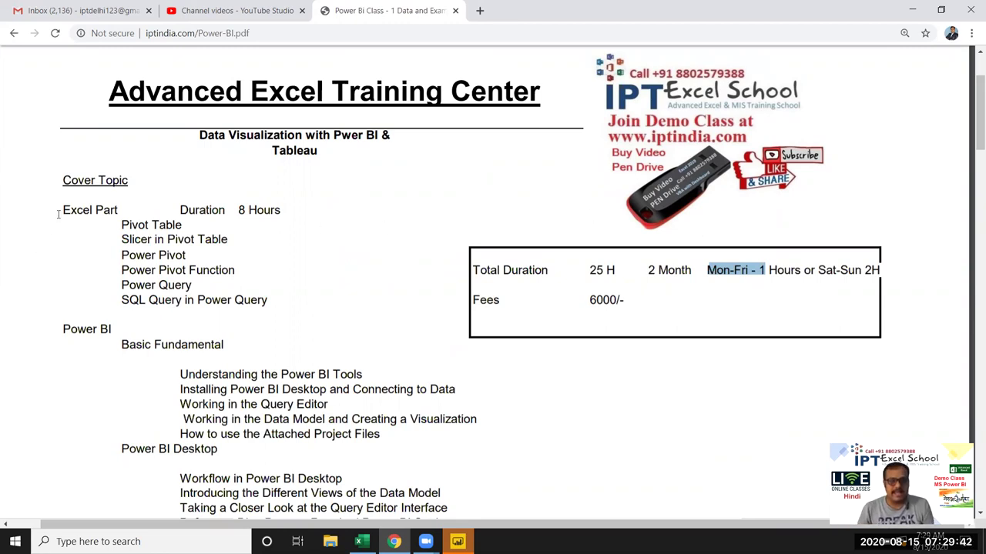
pyautogui.moveTo(64, 212); pyautogui.dragTo(266, 304)
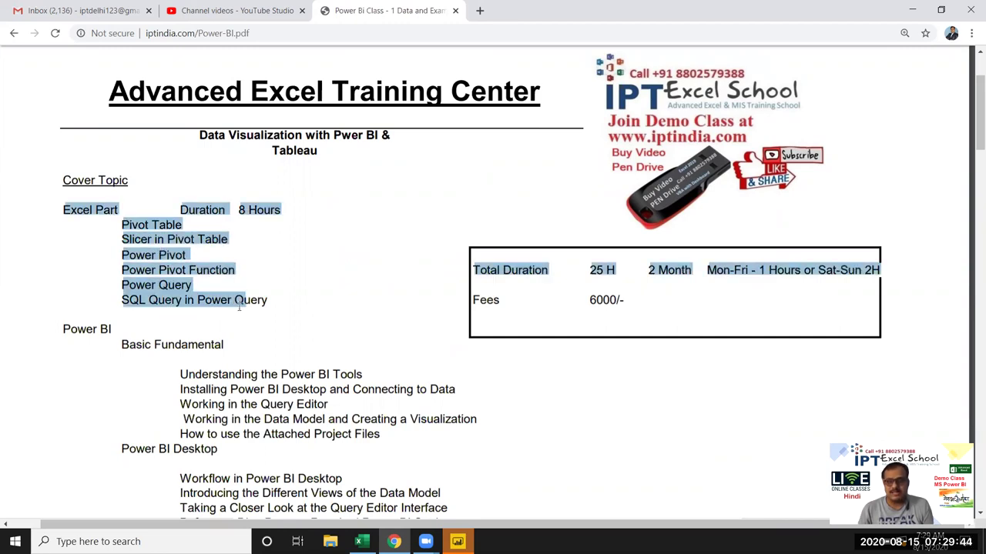
pyautogui.click(299, 287)
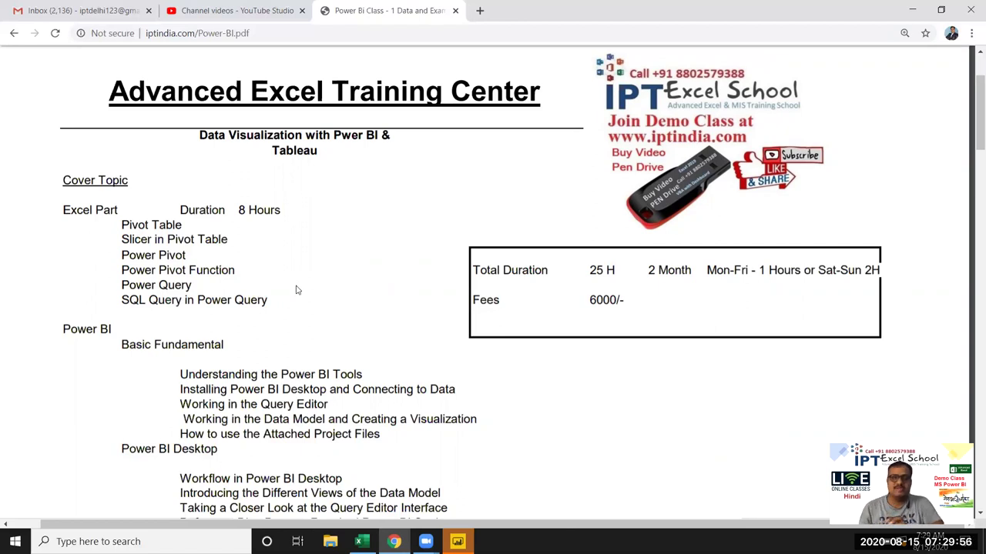
# Highlight the Pivot, Slicer, Power Pivot, Power Pivot Function, Power Query and SQL topics.
pyautogui.doubleClick(135, 225)
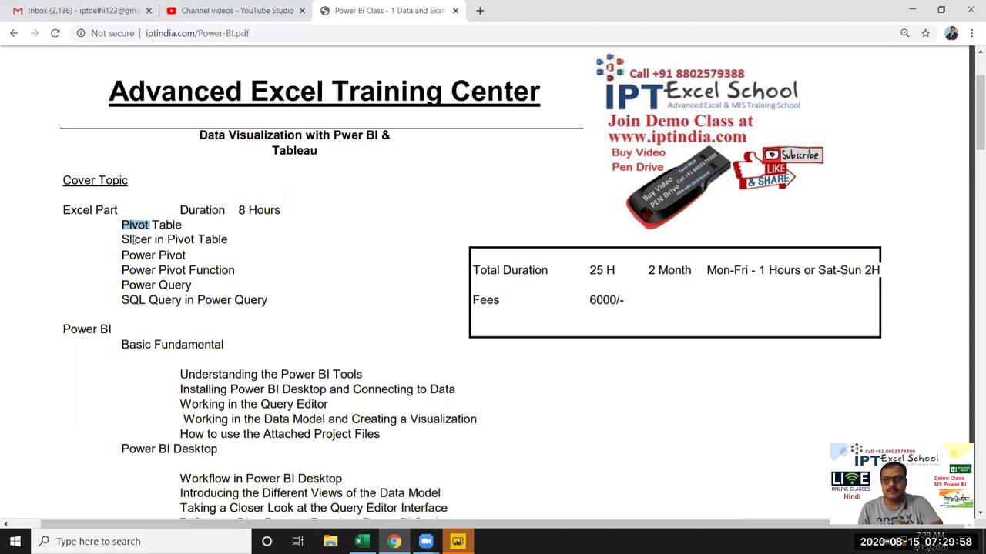
pyautogui.doubleClick(133, 239)
pyautogui.doubleClick(134, 255)
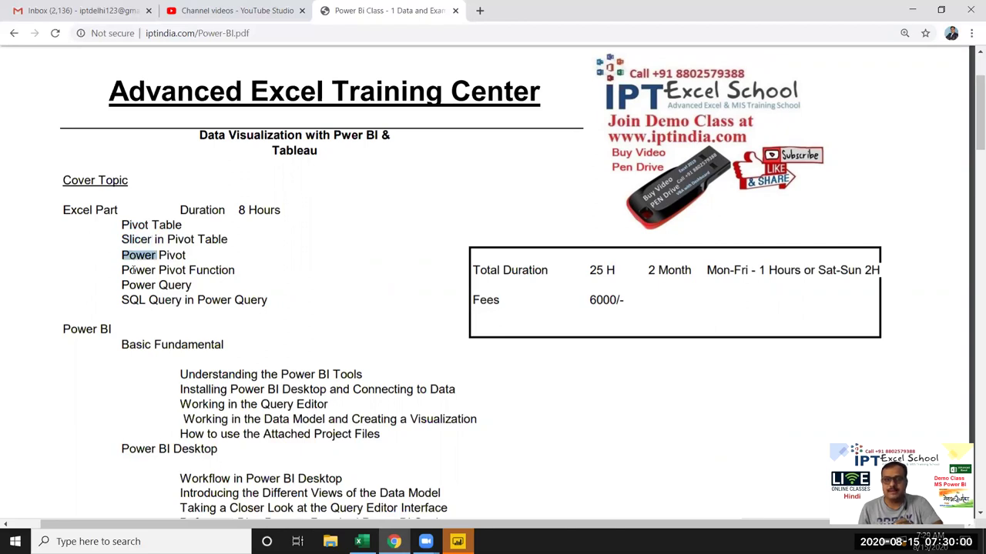
pyautogui.tripleClick(133, 271)
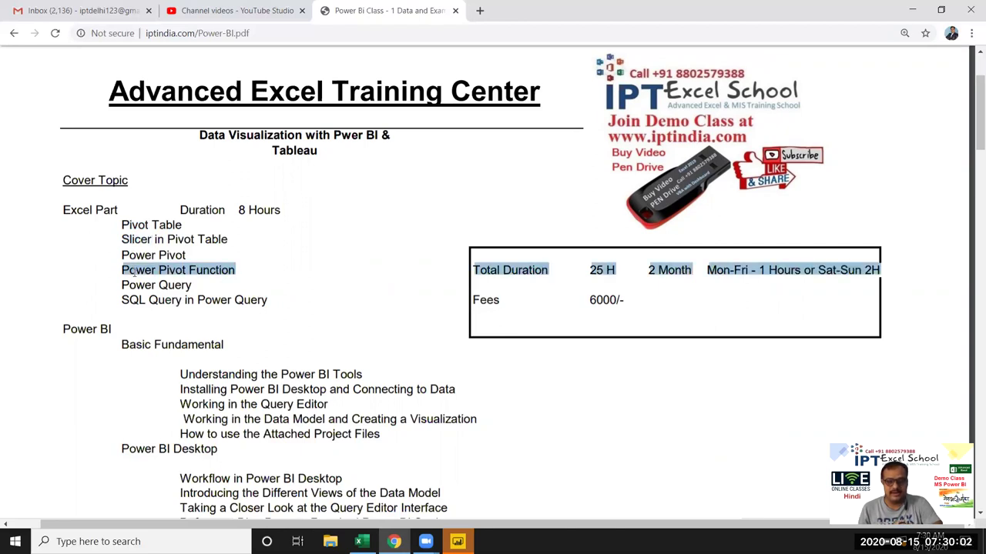
pyautogui.doubleClick(133, 285)
pyautogui.doubleClick(133, 300)
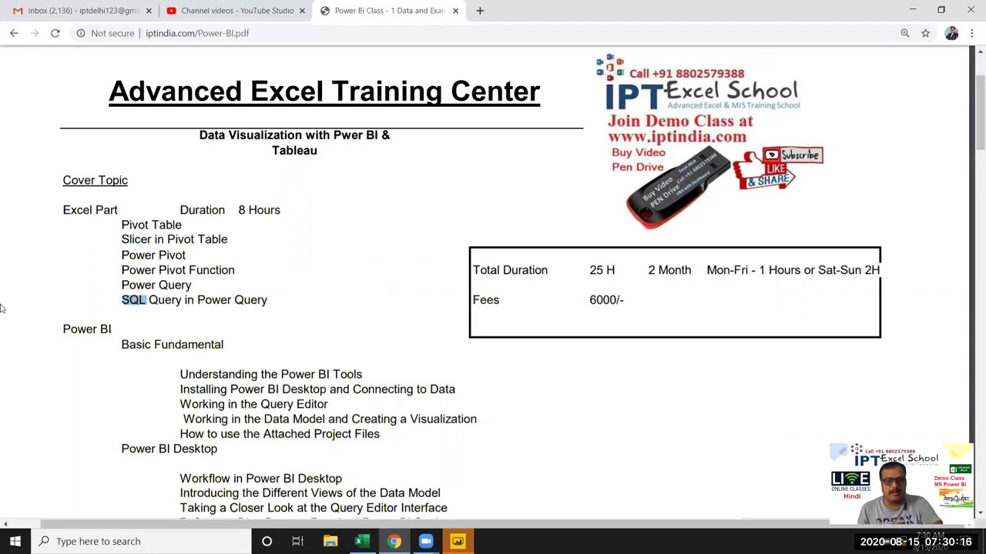
pyautogui.scroll(-3, 2, 308)
# Highlight Power BI Desktop, Query Editor and the Data Model: Data & Relationship View heading.
pyautogui.click(134, 154)
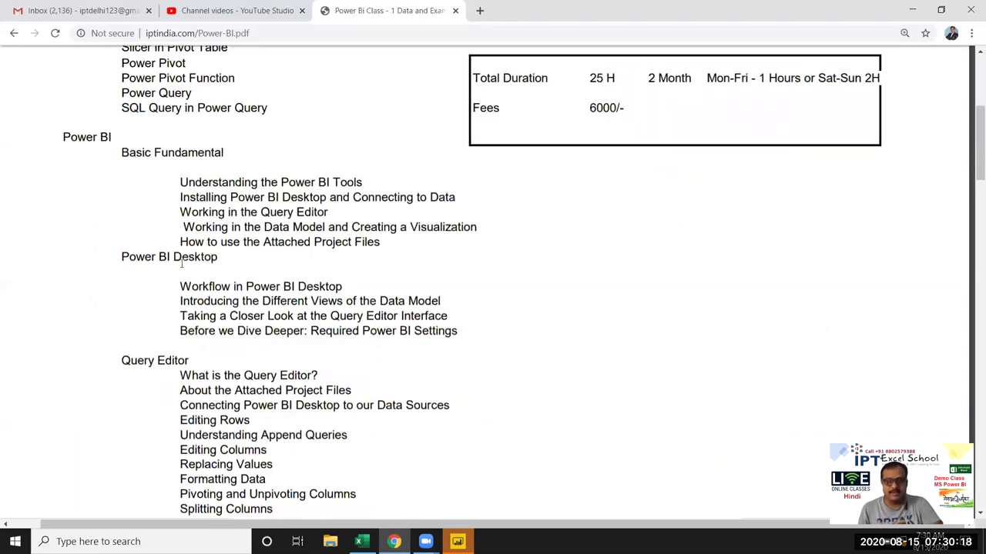
pyautogui.doubleClick(150, 260)
pyautogui.scroll(-3, 158, 297)
pyautogui.doubleClick(144, 171)
pyautogui.scroll(-2, 161, 258)
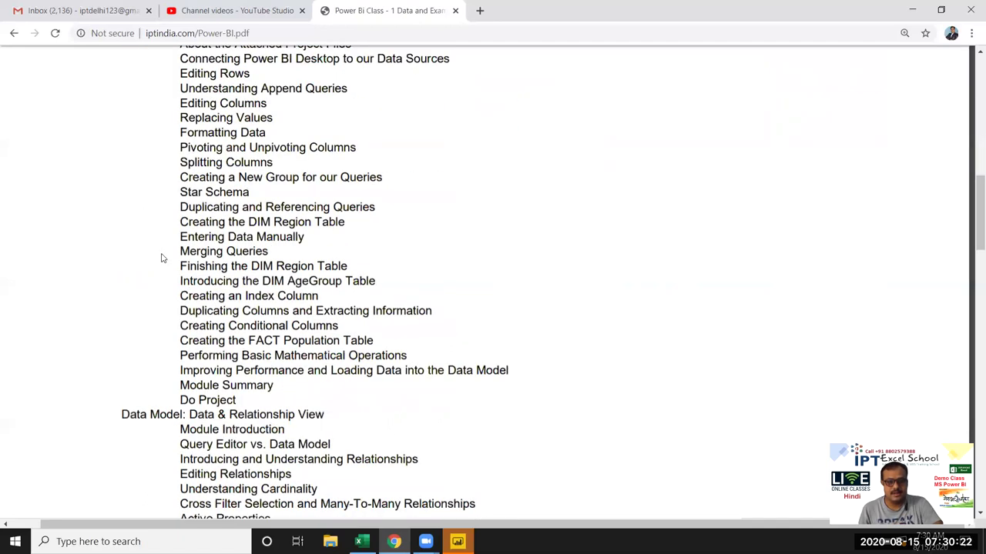
pyautogui.scroll(-2, 161, 258)
pyautogui.tripleClick(156, 248)
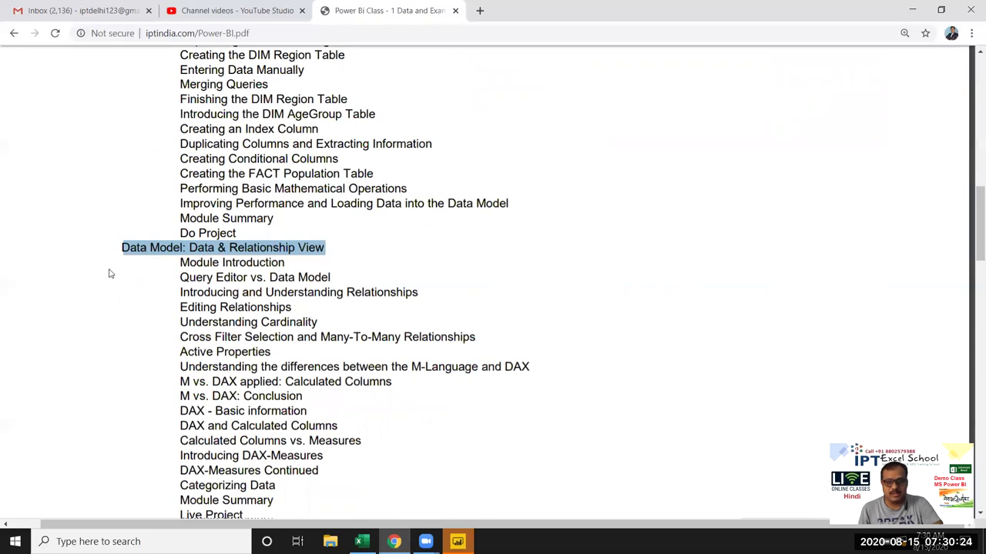
pyautogui.scroll(-2, 124, 281)
pyautogui.scroll(-3, 129, 277)
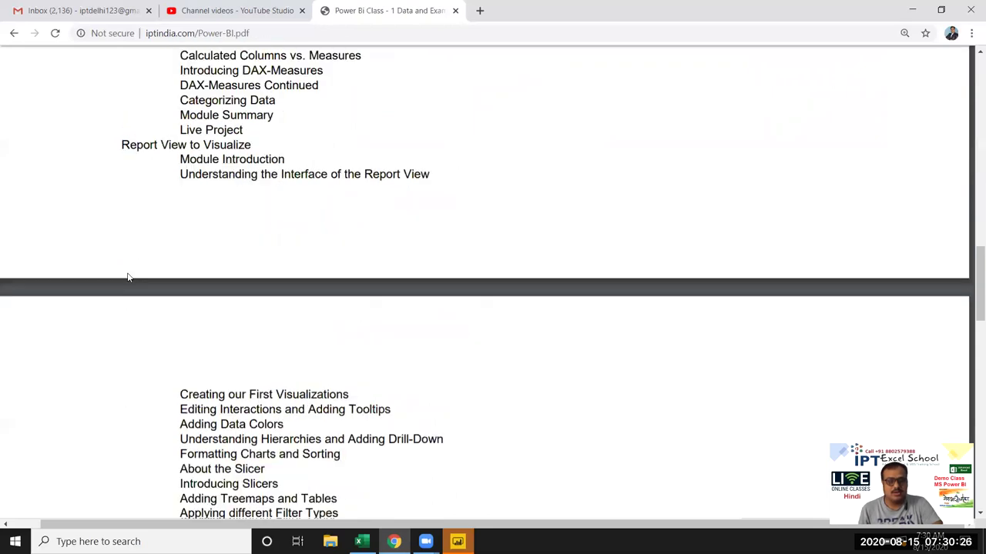
# Highlight the Report View, Power BI Service & Mobile, Other Data Sources and Custom Visuals headings.
pyautogui.tripleClick(156, 146)
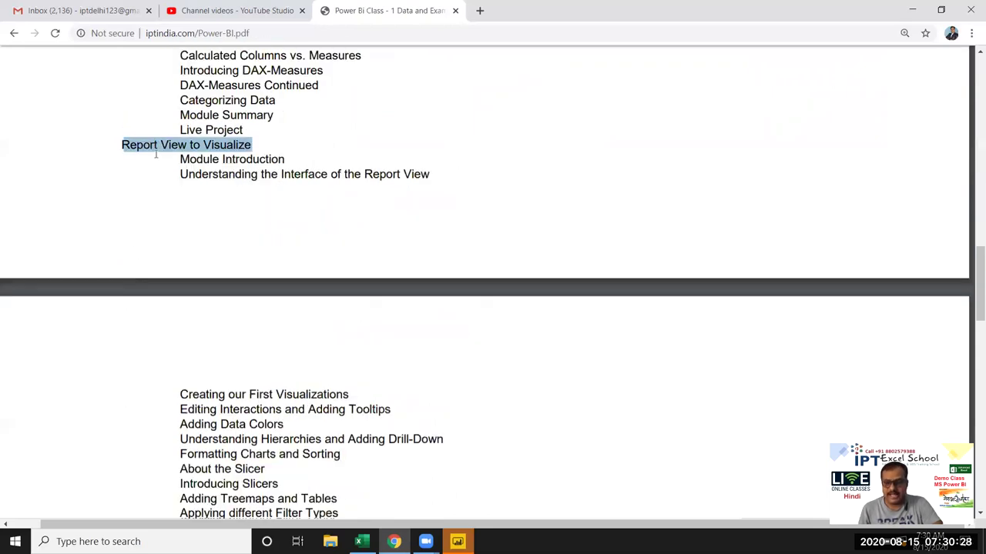
pyautogui.scroll(-3, 182, 257)
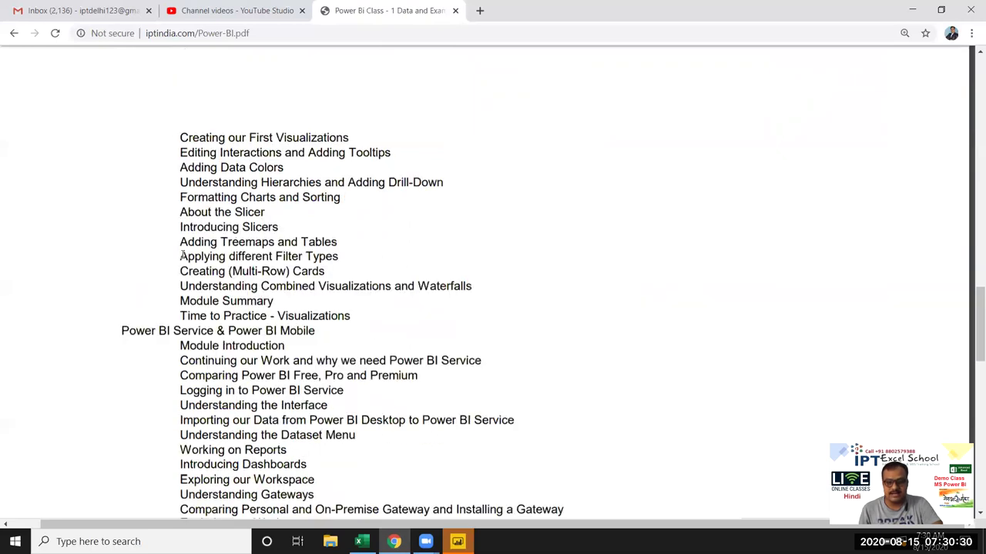
pyautogui.scroll(-1, 183, 256)
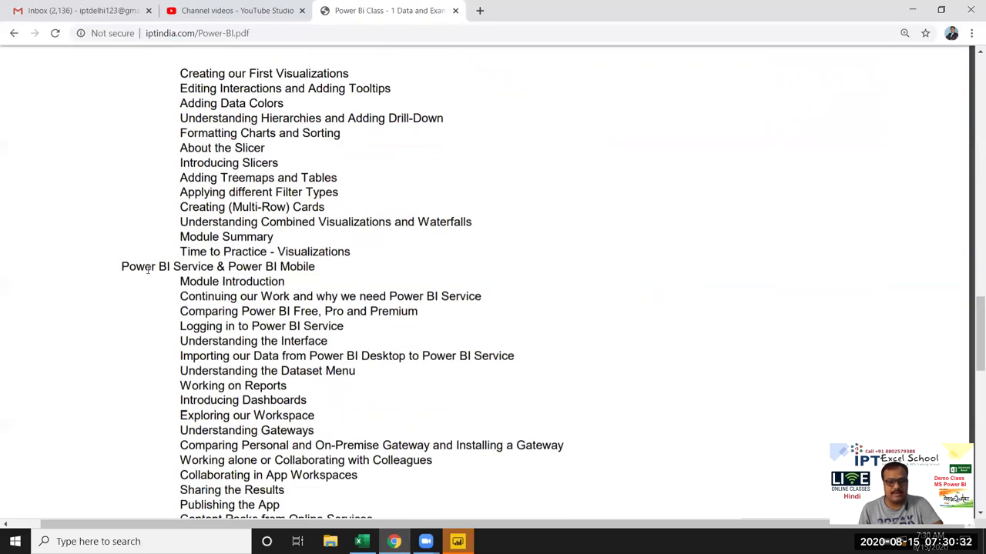
pyautogui.tripleClick(148, 267)
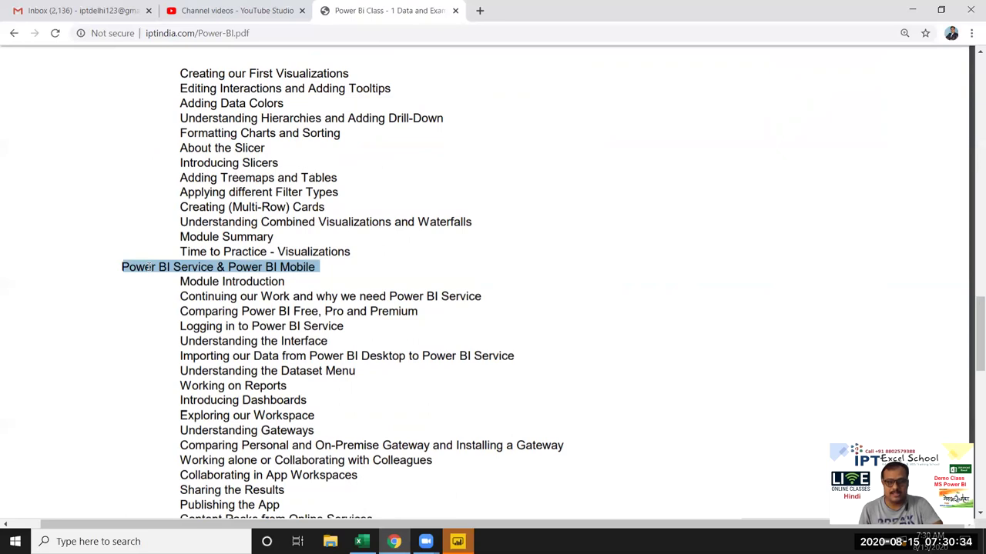
pyautogui.scroll(-4, 149, 266)
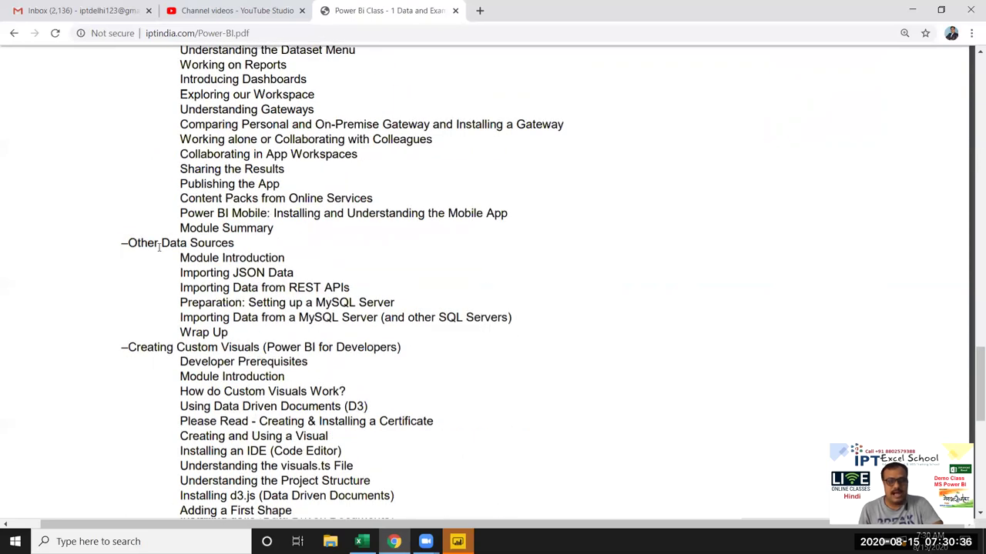
pyautogui.tripleClick(160, 245)
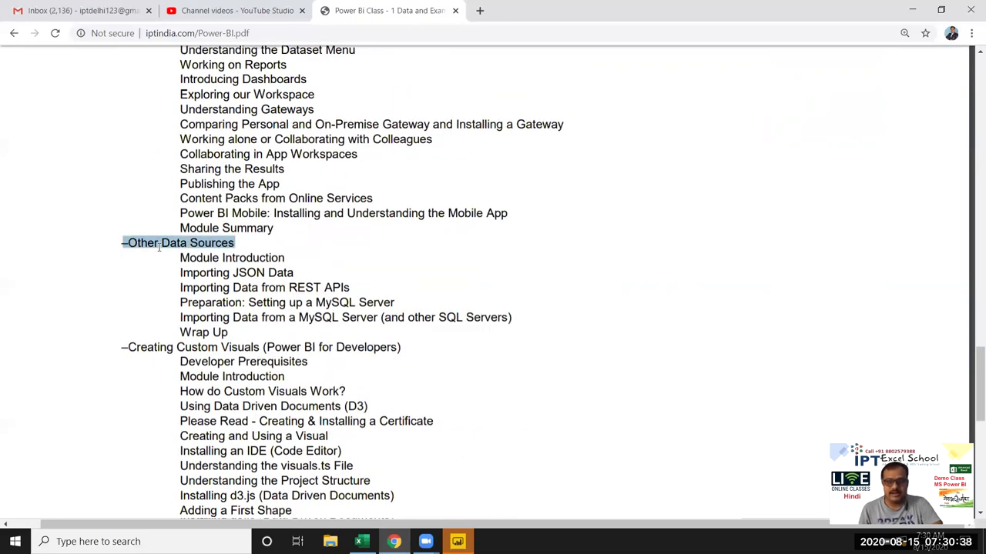
pyautogui.scroll(-3, 159, 245)
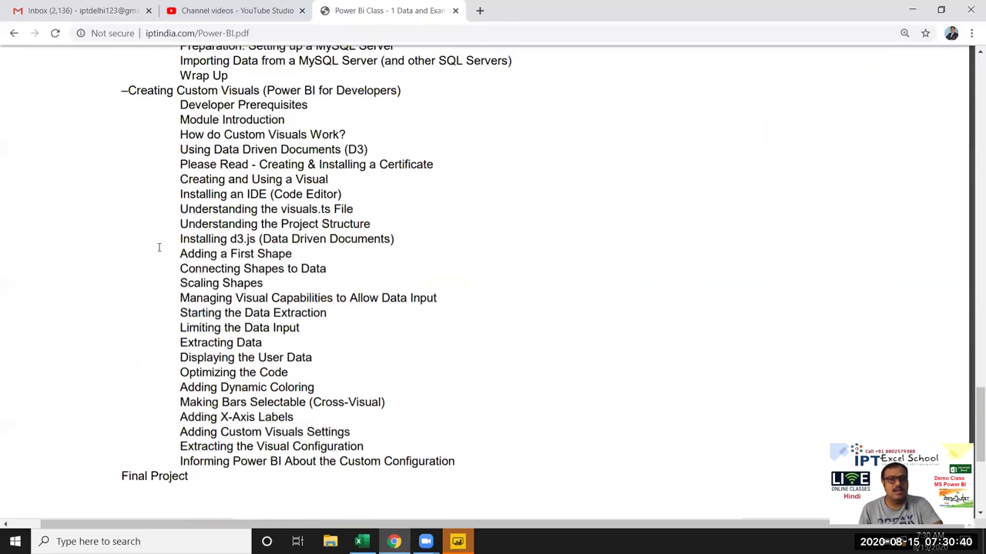
pyautogui.tripleClick(154, 96)
pyautogui.scroll(-3, 198, 312)
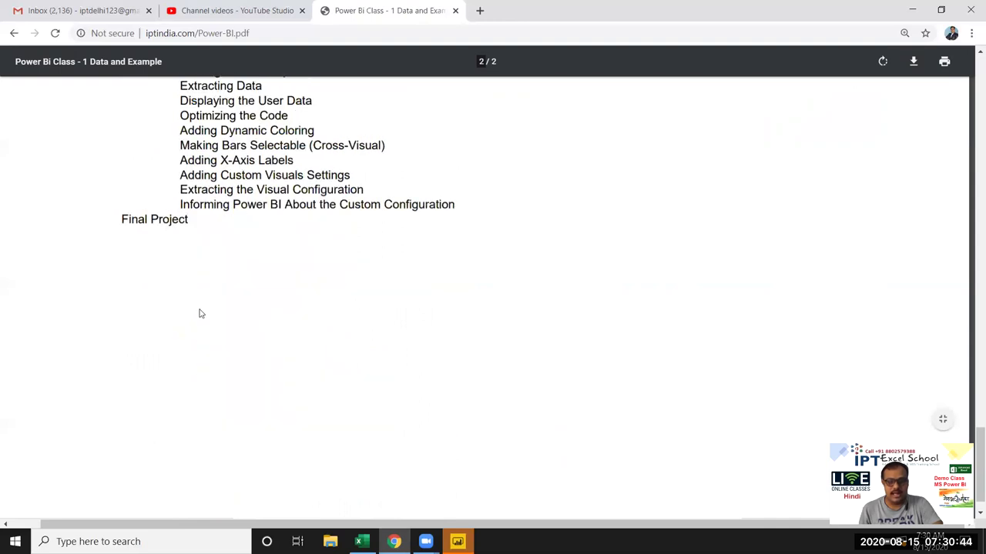
pyautogui.scroll(1, 199, 317)
# Mark Final Project, then scroll back up to the Data Model module.
pyautogui.doubleClick(196, 297)
pyautogui.scroll(3, 220, 321)
pyautogui.scroll(6, 222, 323)
pyautogui.scroll(2, 223, 324)
pyautogui.scroll(2, 224, 321)
pyautogui.scroll(1, 225, 319)
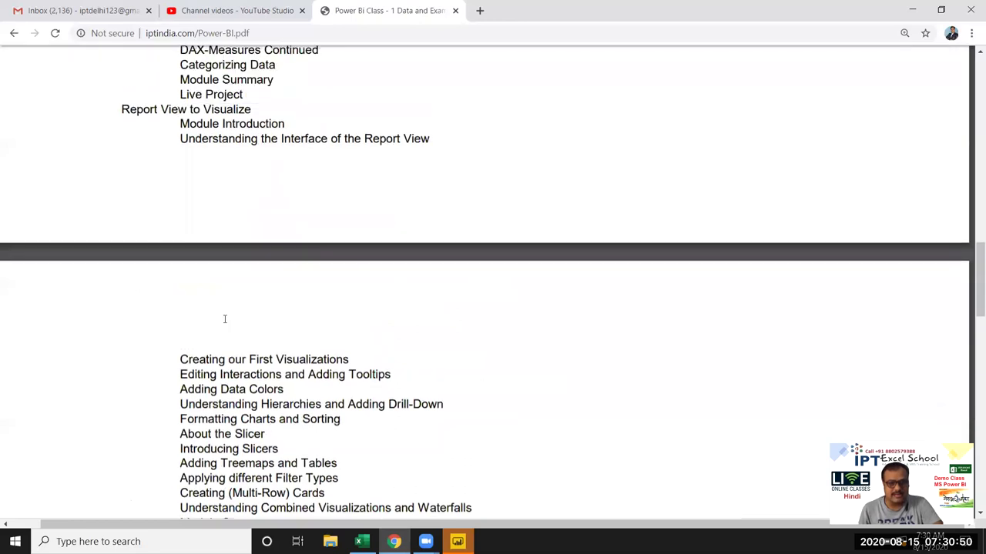
pyautogui.scroll(2, 225, 318)
pyautogui.scroll(1, 200, 169)
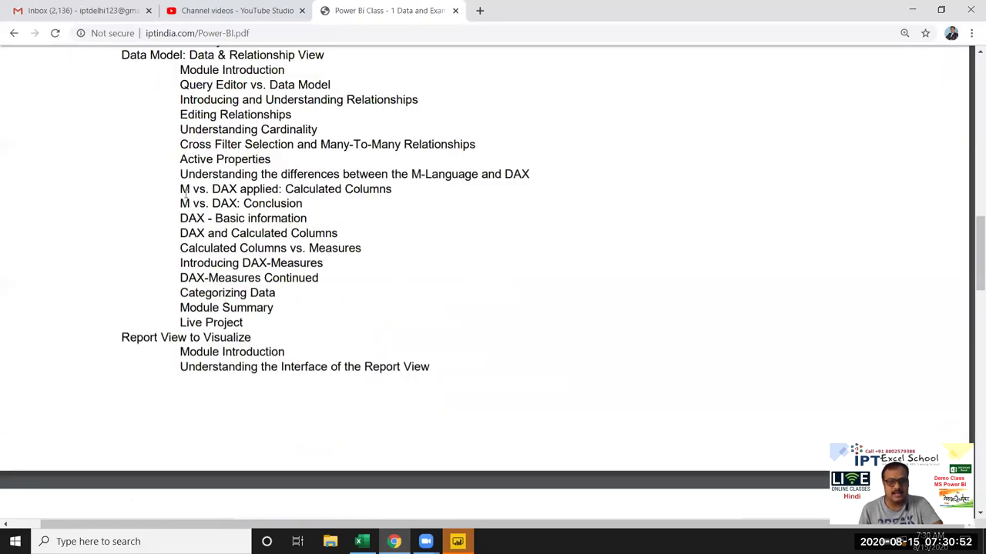
pyautogui.scroll(1, 183, 189)
pyautogui.scroll(1, 197, 162)
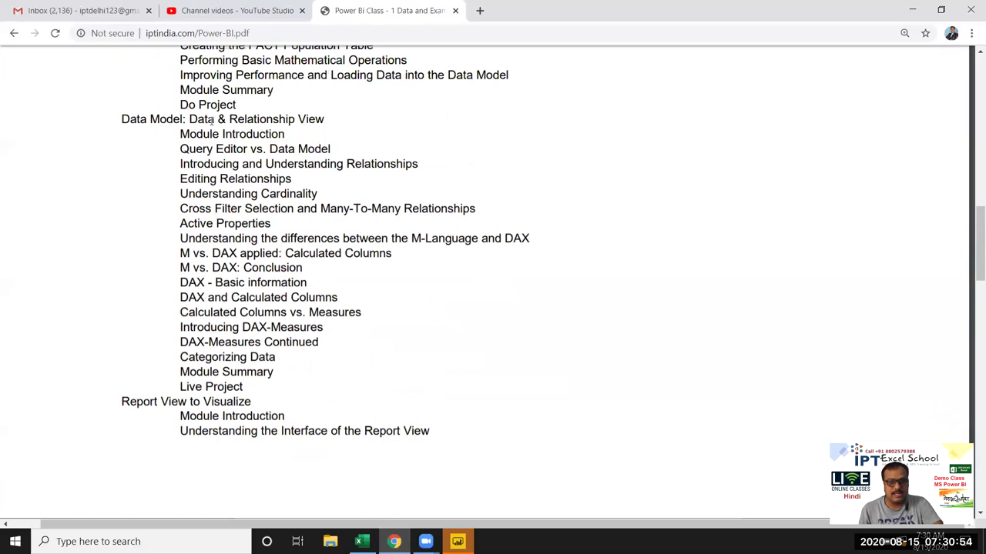
# Highlight the Data Model topics, from Query Editor vs. Data Model through DAX Measures to Live Project.
pyautogui.doubleClick(194, 148)
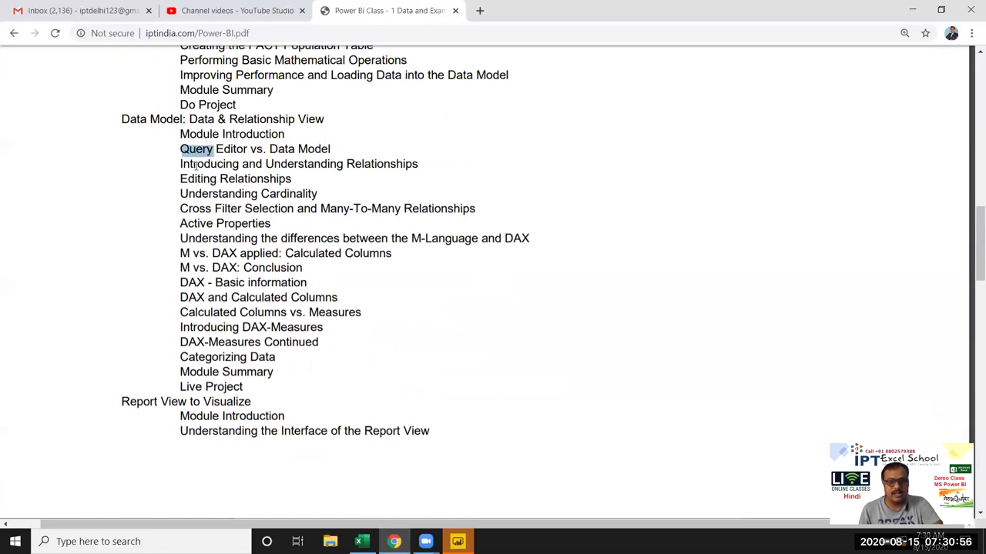
pyautogui.doubleClick(188, 180)
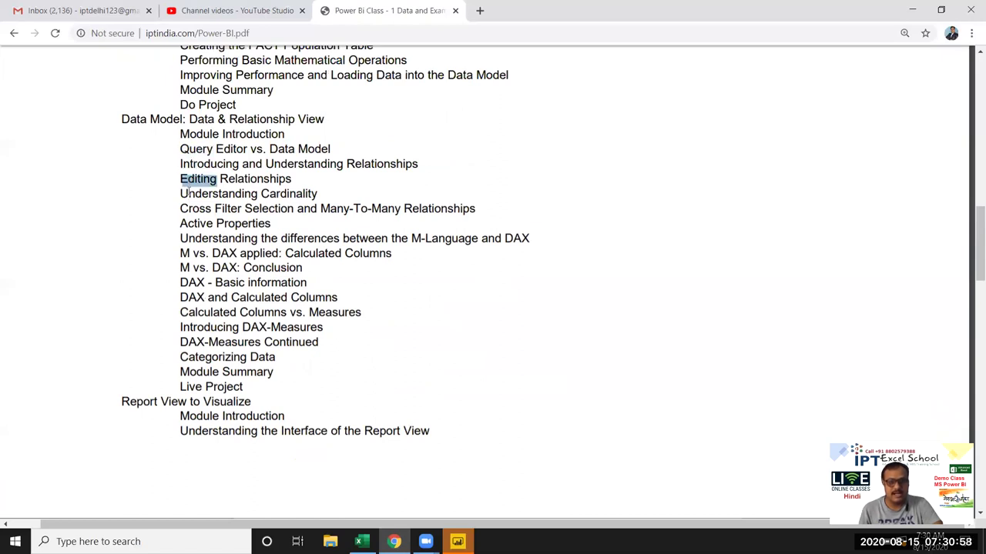
pyautogui.tripleClick(197, 257)
pyautogui.tripleClick(195, 269)
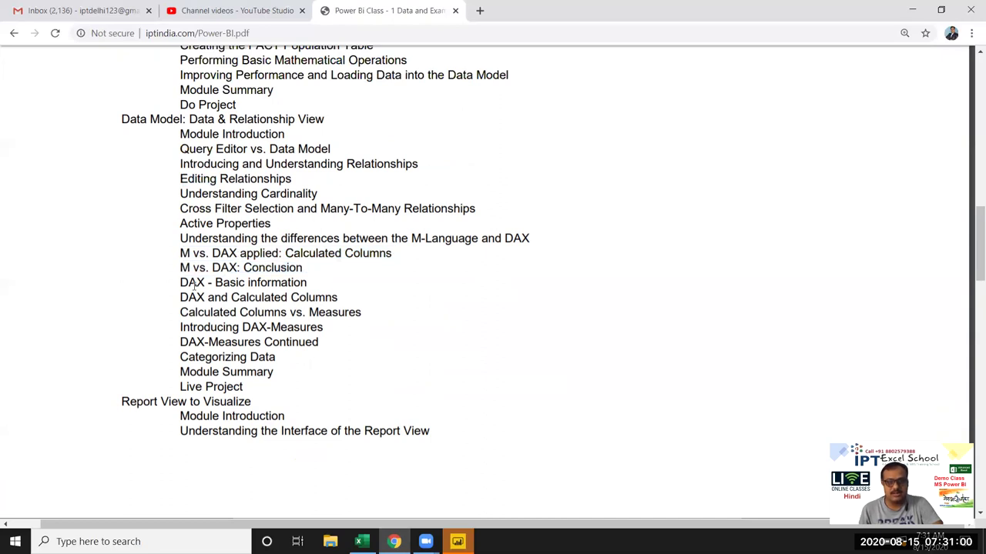
pyautogui.tripleClick(195, 284)
pyautogui.tripleClick(194, 298)
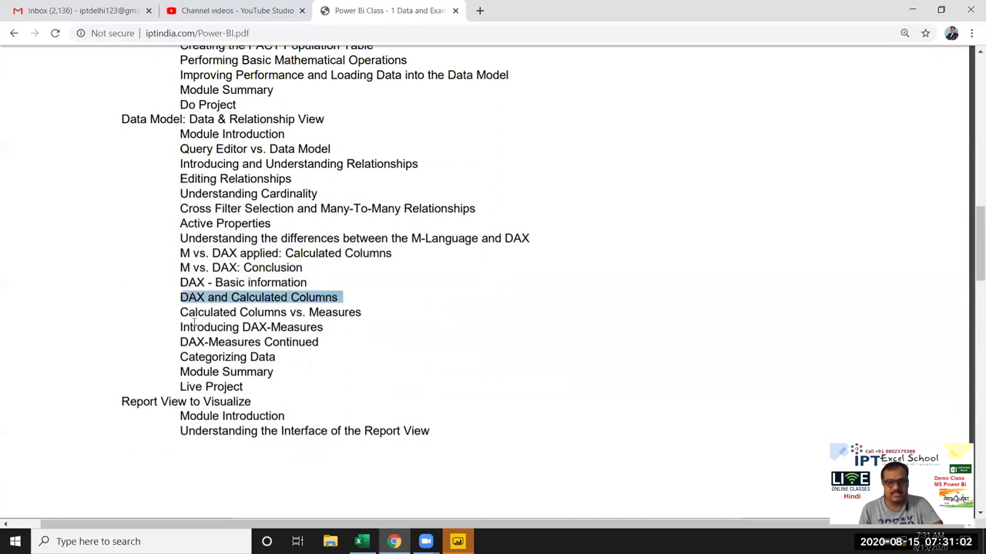
pyautogui.doubleClick(192, 342)
pyautogui.tripleClick(193, 342)
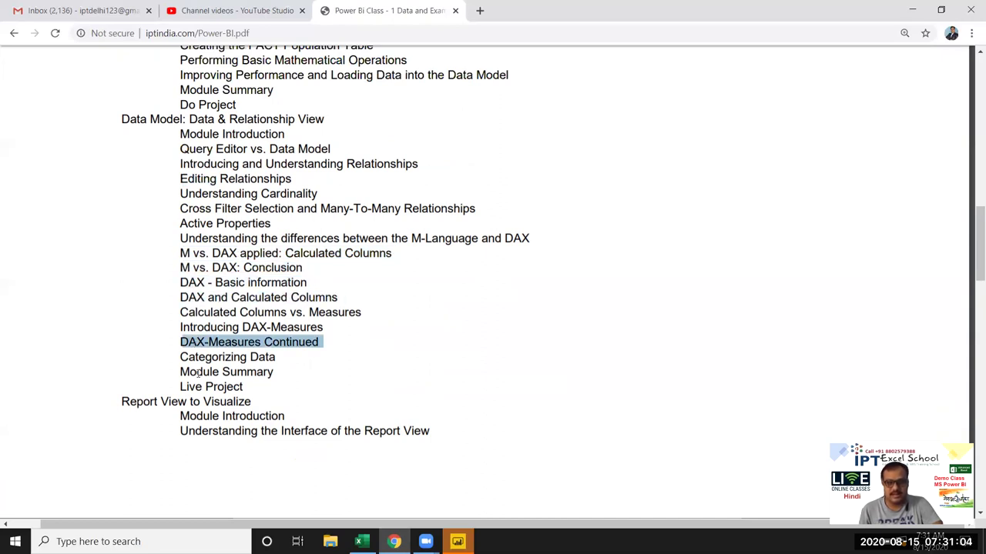
pyautogui.doubleClick(197, 372)
pyautogui.doubleClick(198, 387)
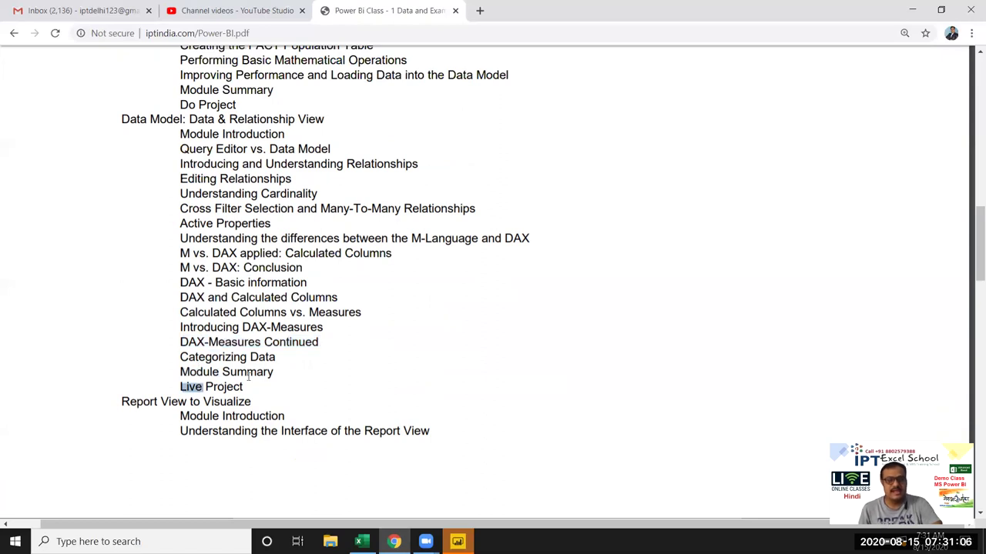
pyautogui.scroll(1, 250, 371)
pyautogui.scroll(1, 253, 356)
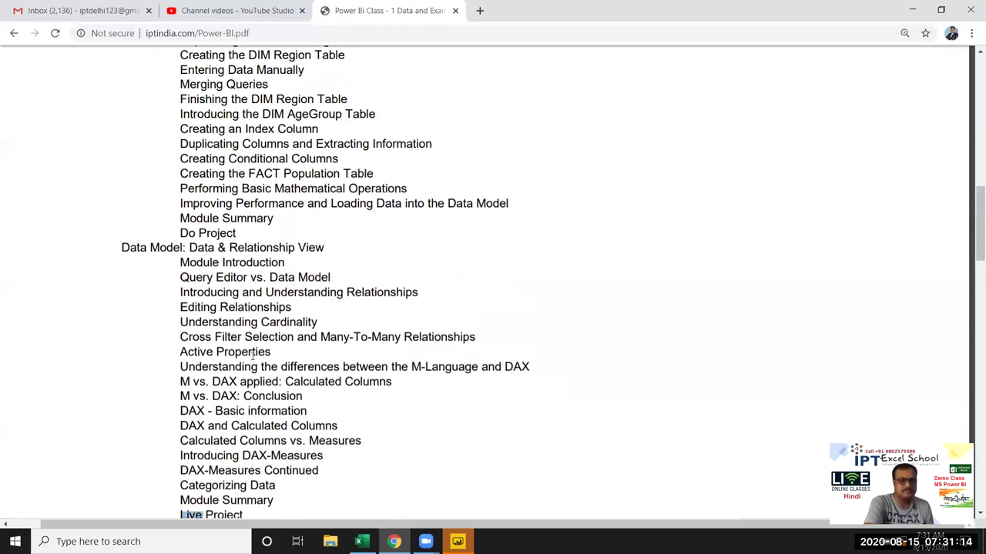
# Scroll through the Power-BI.pdf outline to the course duration and fees box.
pyautogui.scroll(-4, 292, 381)
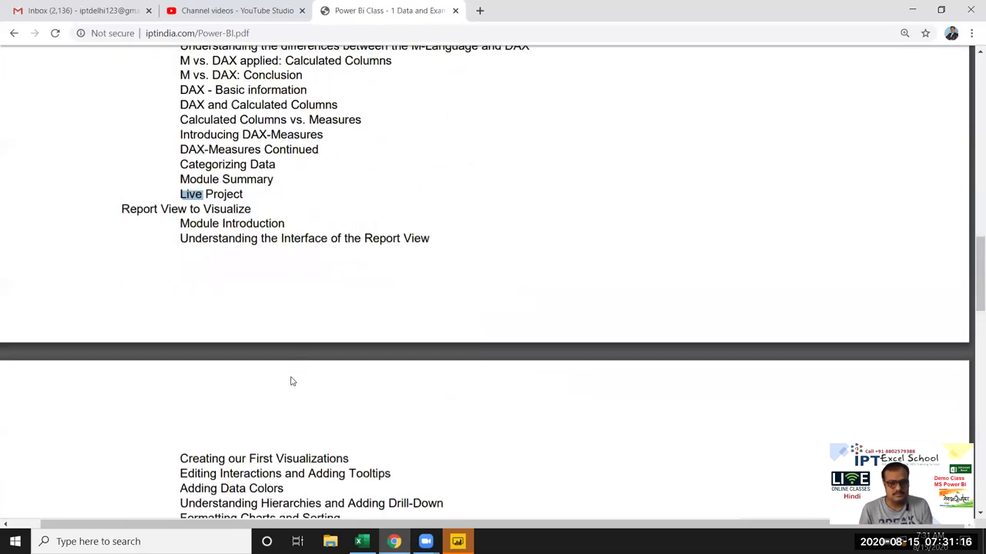
pyautogui.scroll(-4, 294, 347)
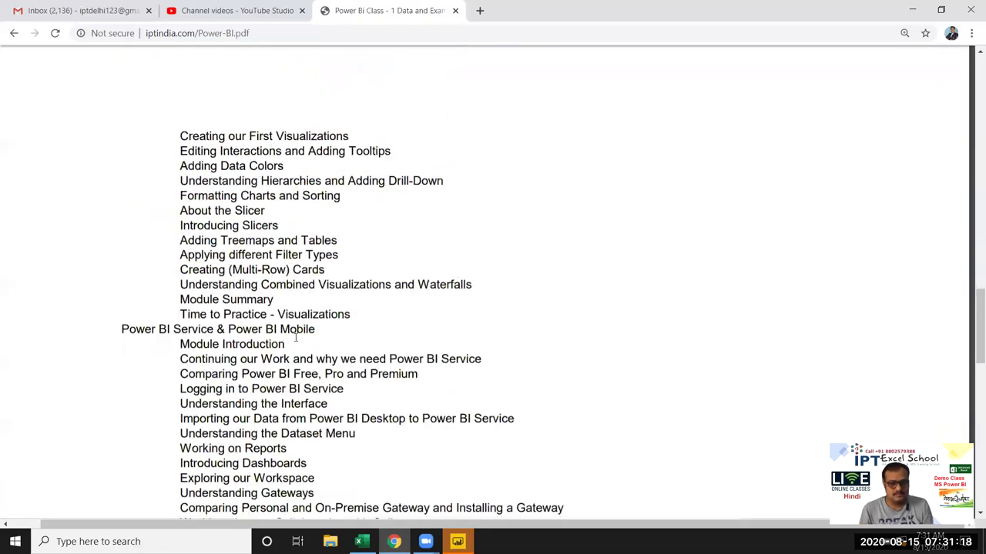
pyautogui.scroll(-2, 295, 337)
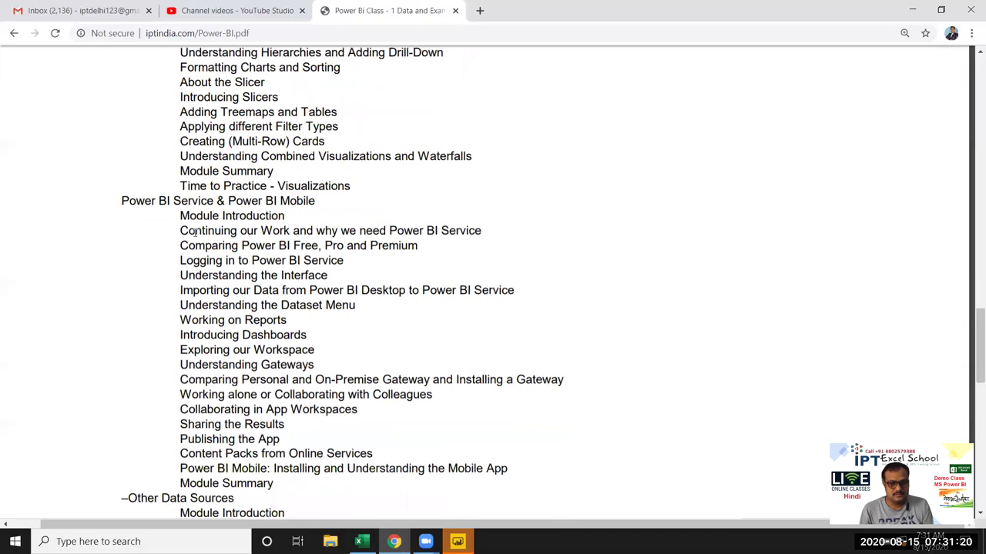
pyautogui.scroll(-1, 194, 231)
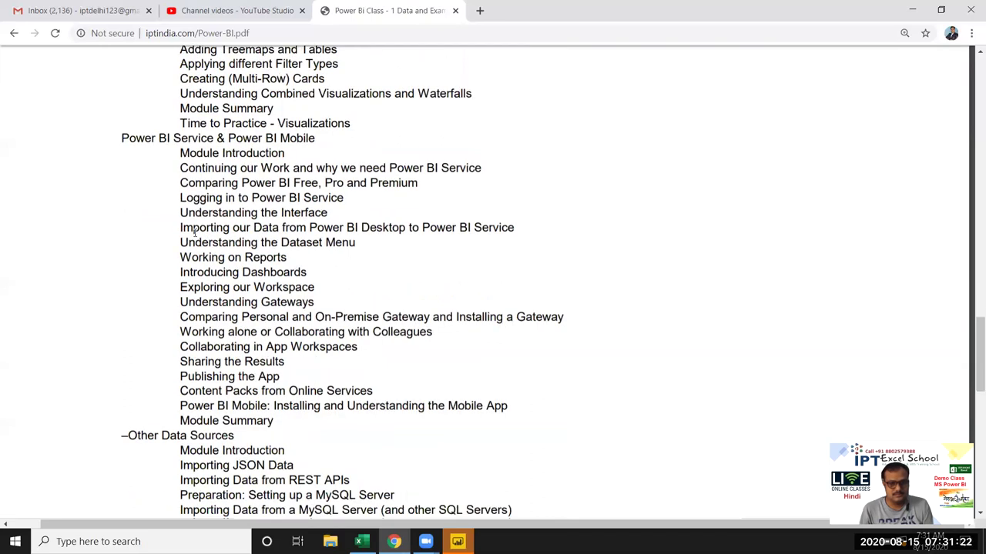
pyautogui.scroll(-1, 195, 233)
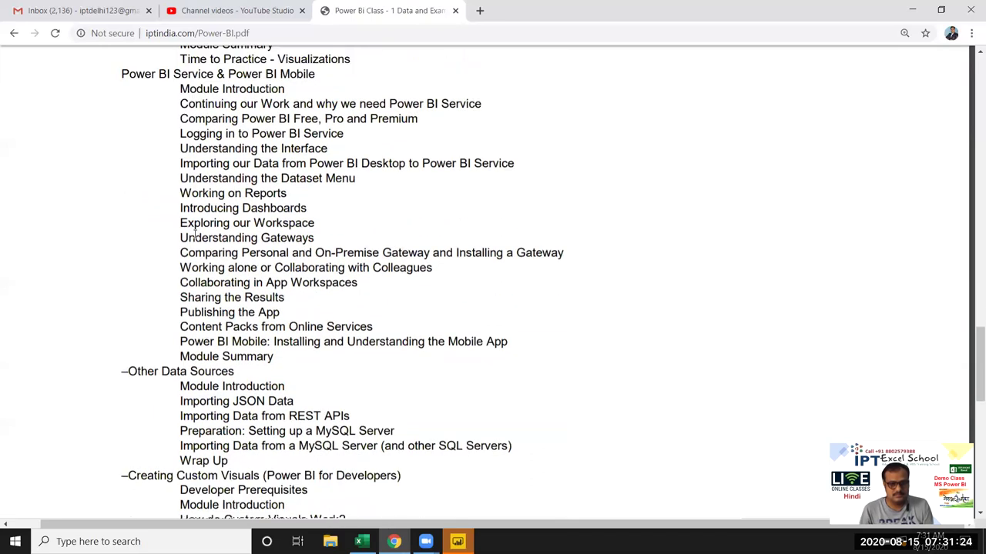
pyautogui.scroll(-1, 194, 233)
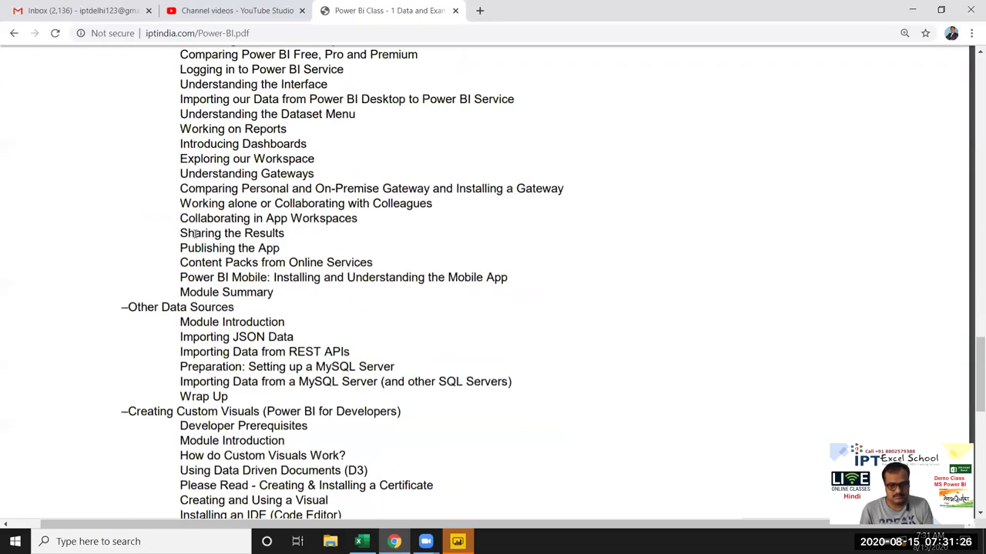
pyautogui.scroll(-1, 195, 234)
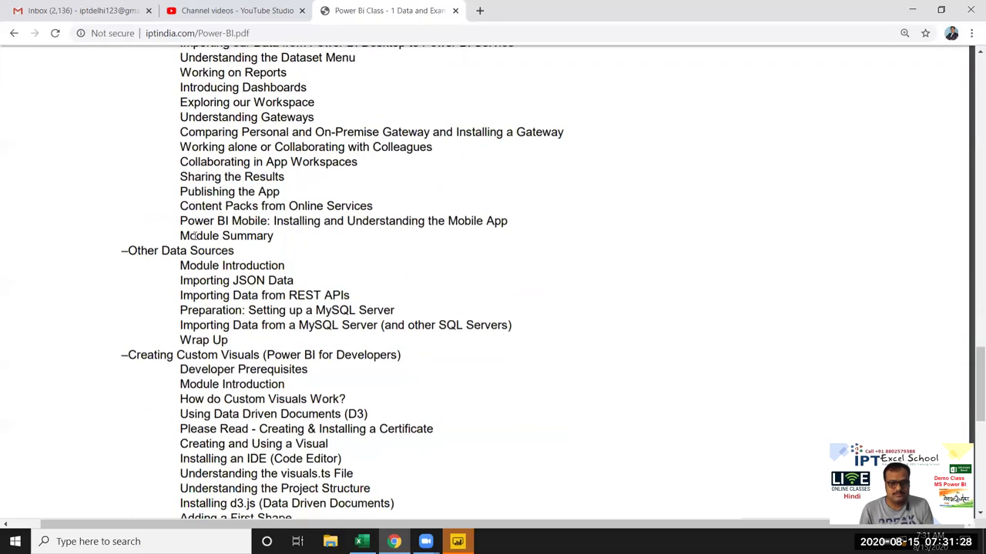
pyautogui.scroll(-2, 195, 235)
pyautogui.scroll(-1, 194, 236)
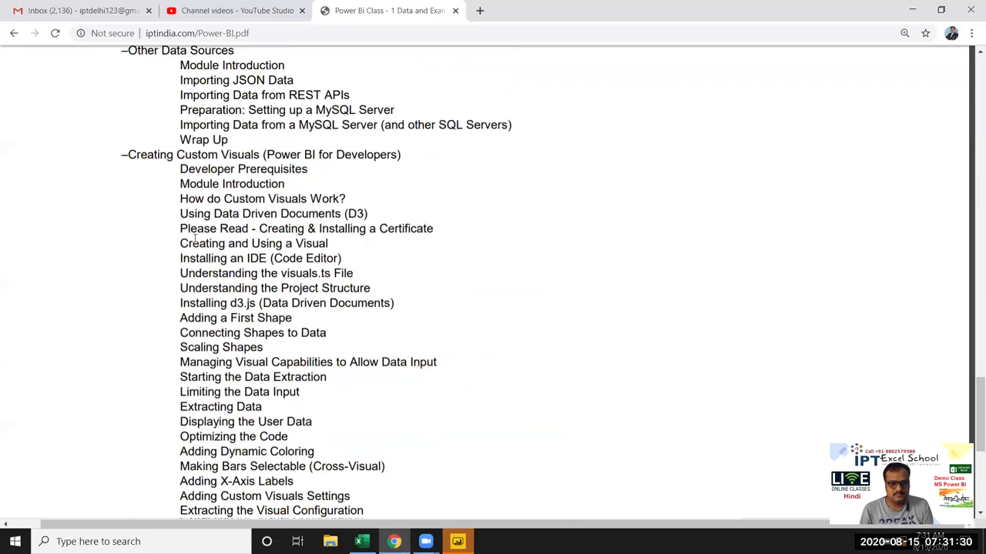
pyautogui.scroll(-2, 195, 241)
pyautogui.scroll(1, 195, 239)
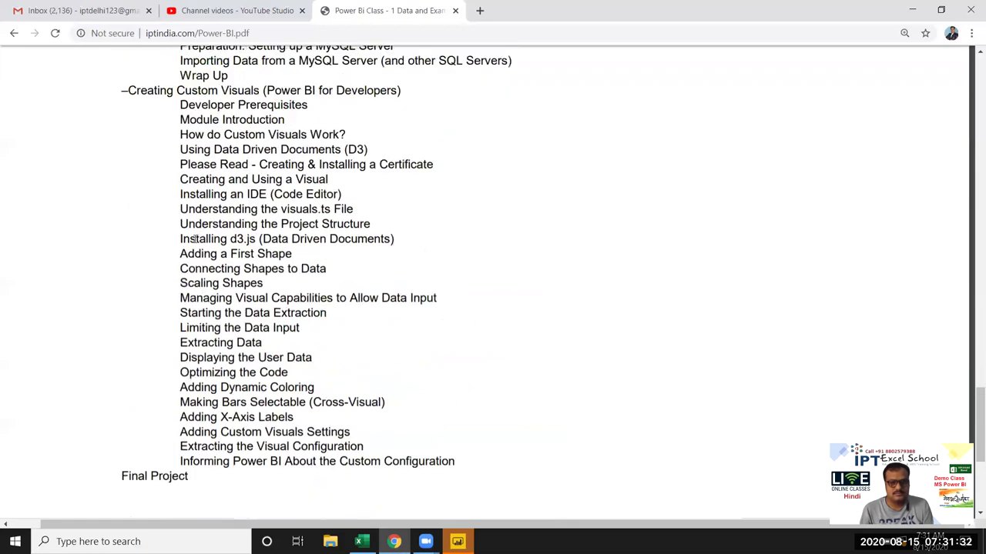
pyautogui.scroll(6, 195, 240)
pyautogui.scroll(-6, 162, 262)
pyautogui.scroll(-5, 163, 258)
pyautogui.scroll(8, 163, 260)
pyautogui.scroll(15, 163, 260)
pyautogui.scroll(10, 163, 261)
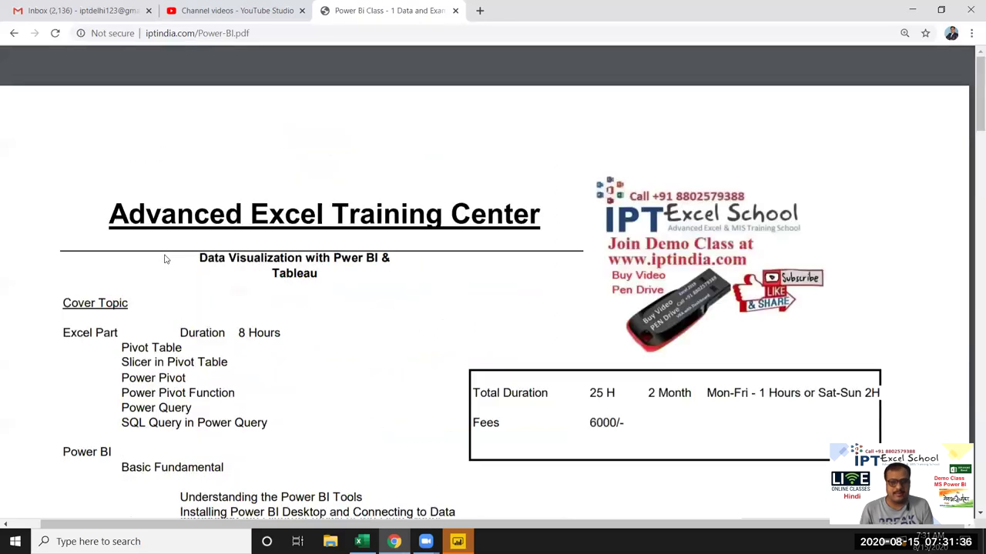
pyautogui.scroll(-3, 163, 261)
pyautogui.scroll(-1, 441, 183)
# Highlight the 25 H duration and the 6000 fee, then show the desktop with Win+D.
pyautogui.doubleClick(592, 200)
pyautogui.tripleClick(591, 235)
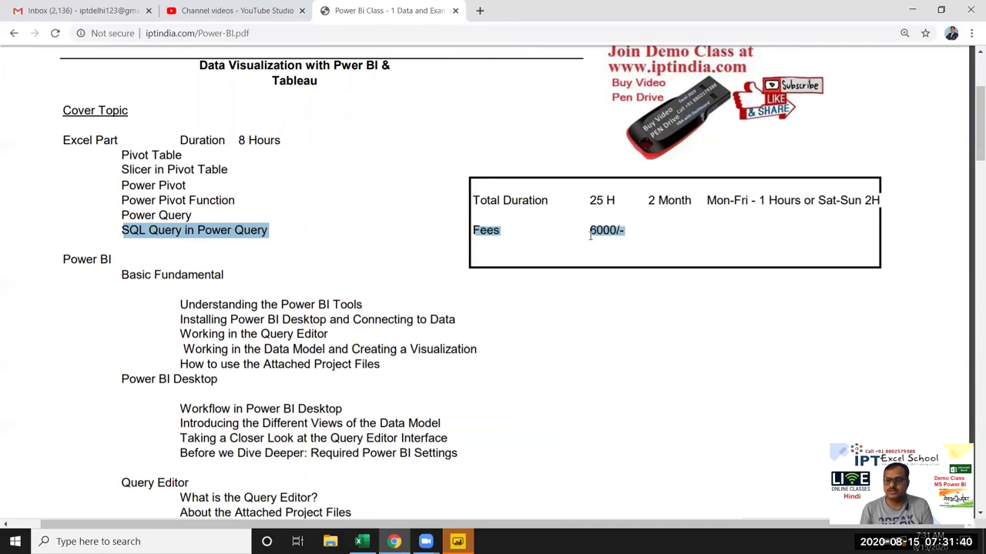
pyautogui.click(592, 235)
pyautogui.doubleClick(593, 235)
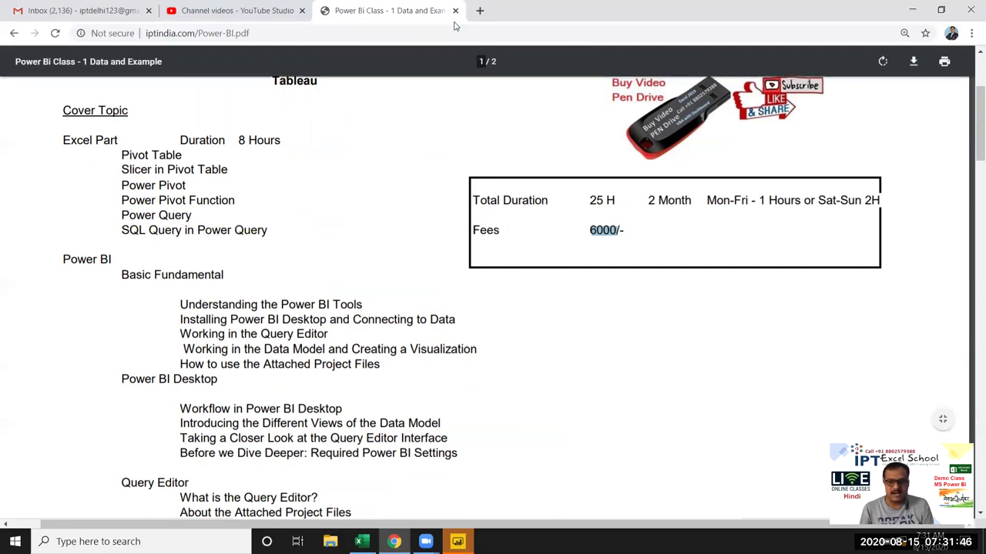
pyautogui.press('super+d')
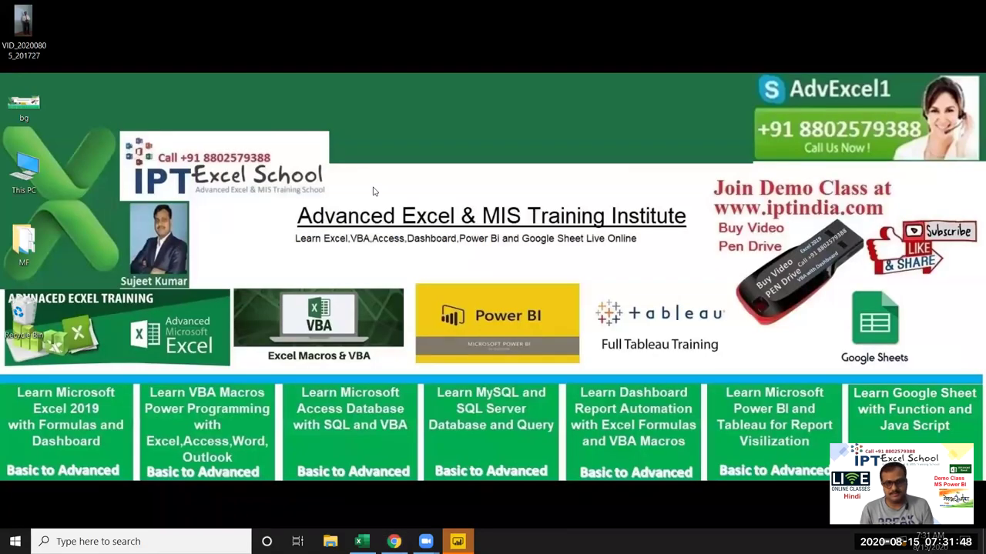